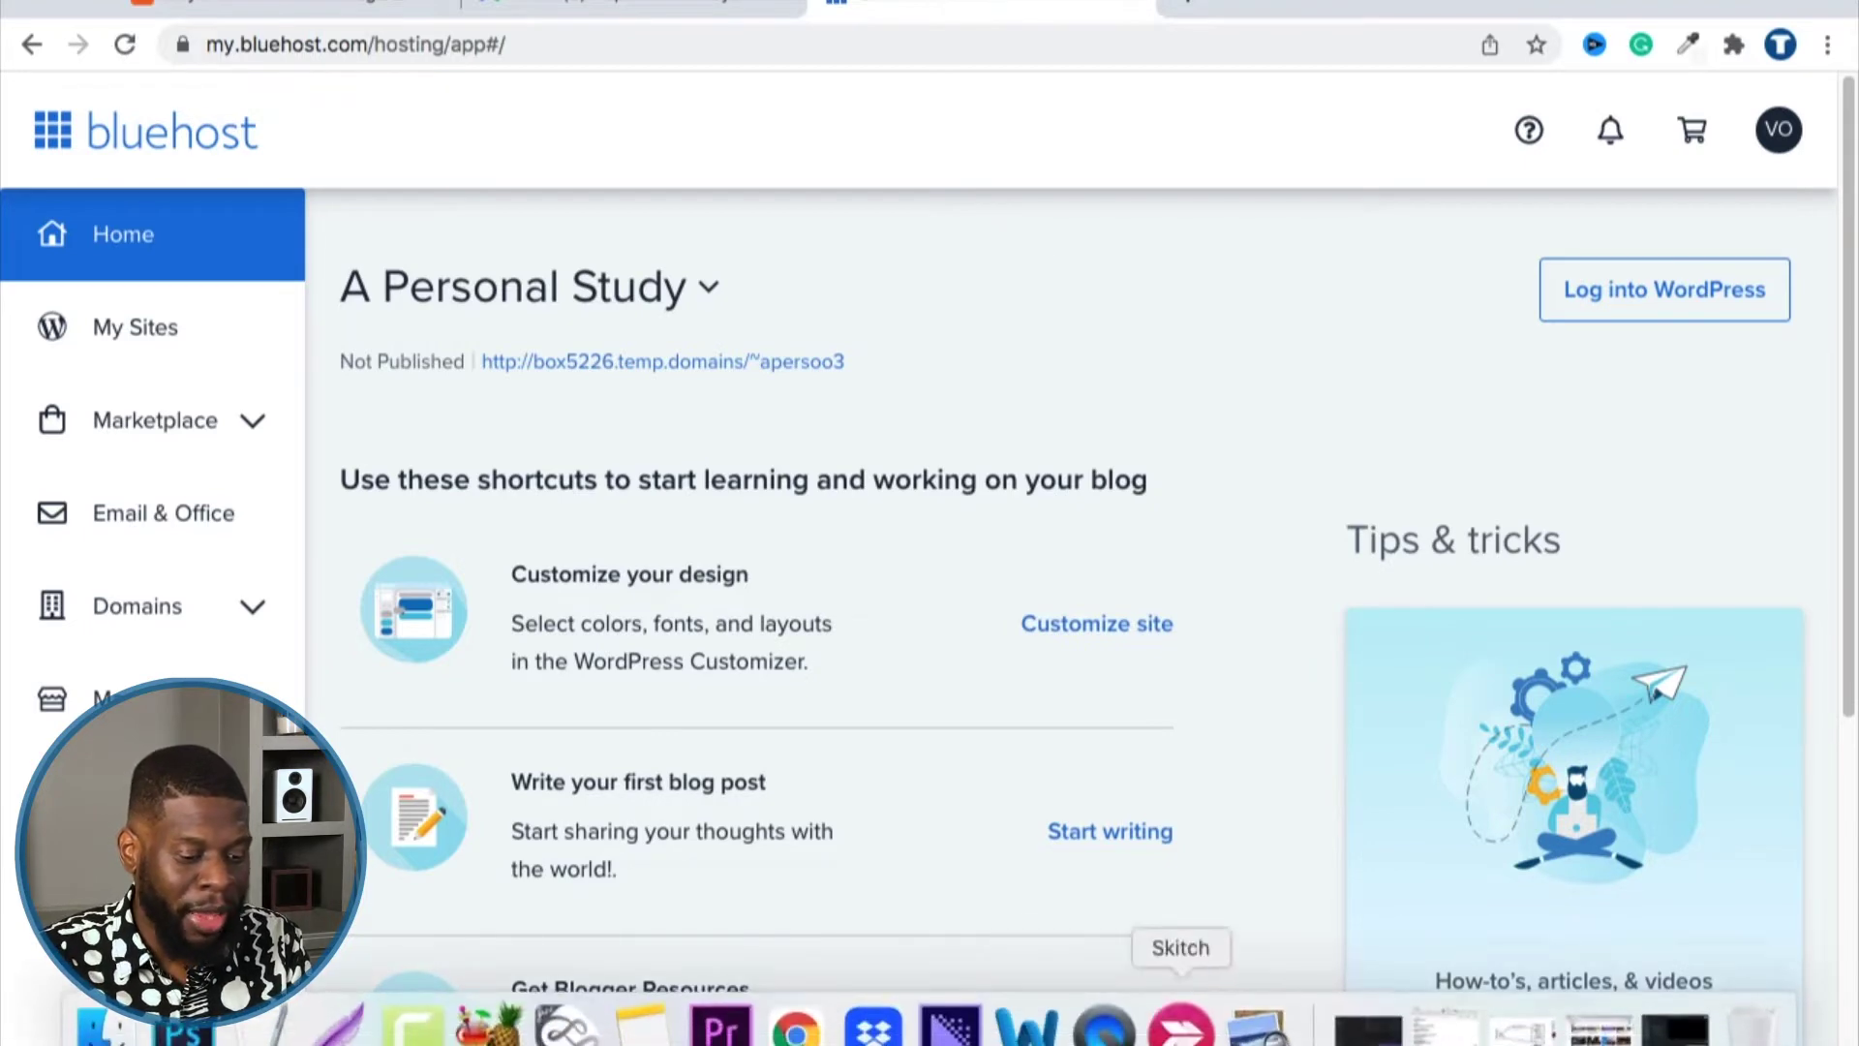
Restore the Untitled whiteboard sketch from the Dock and set the drawing colour to blue.
click(1403, 1015)
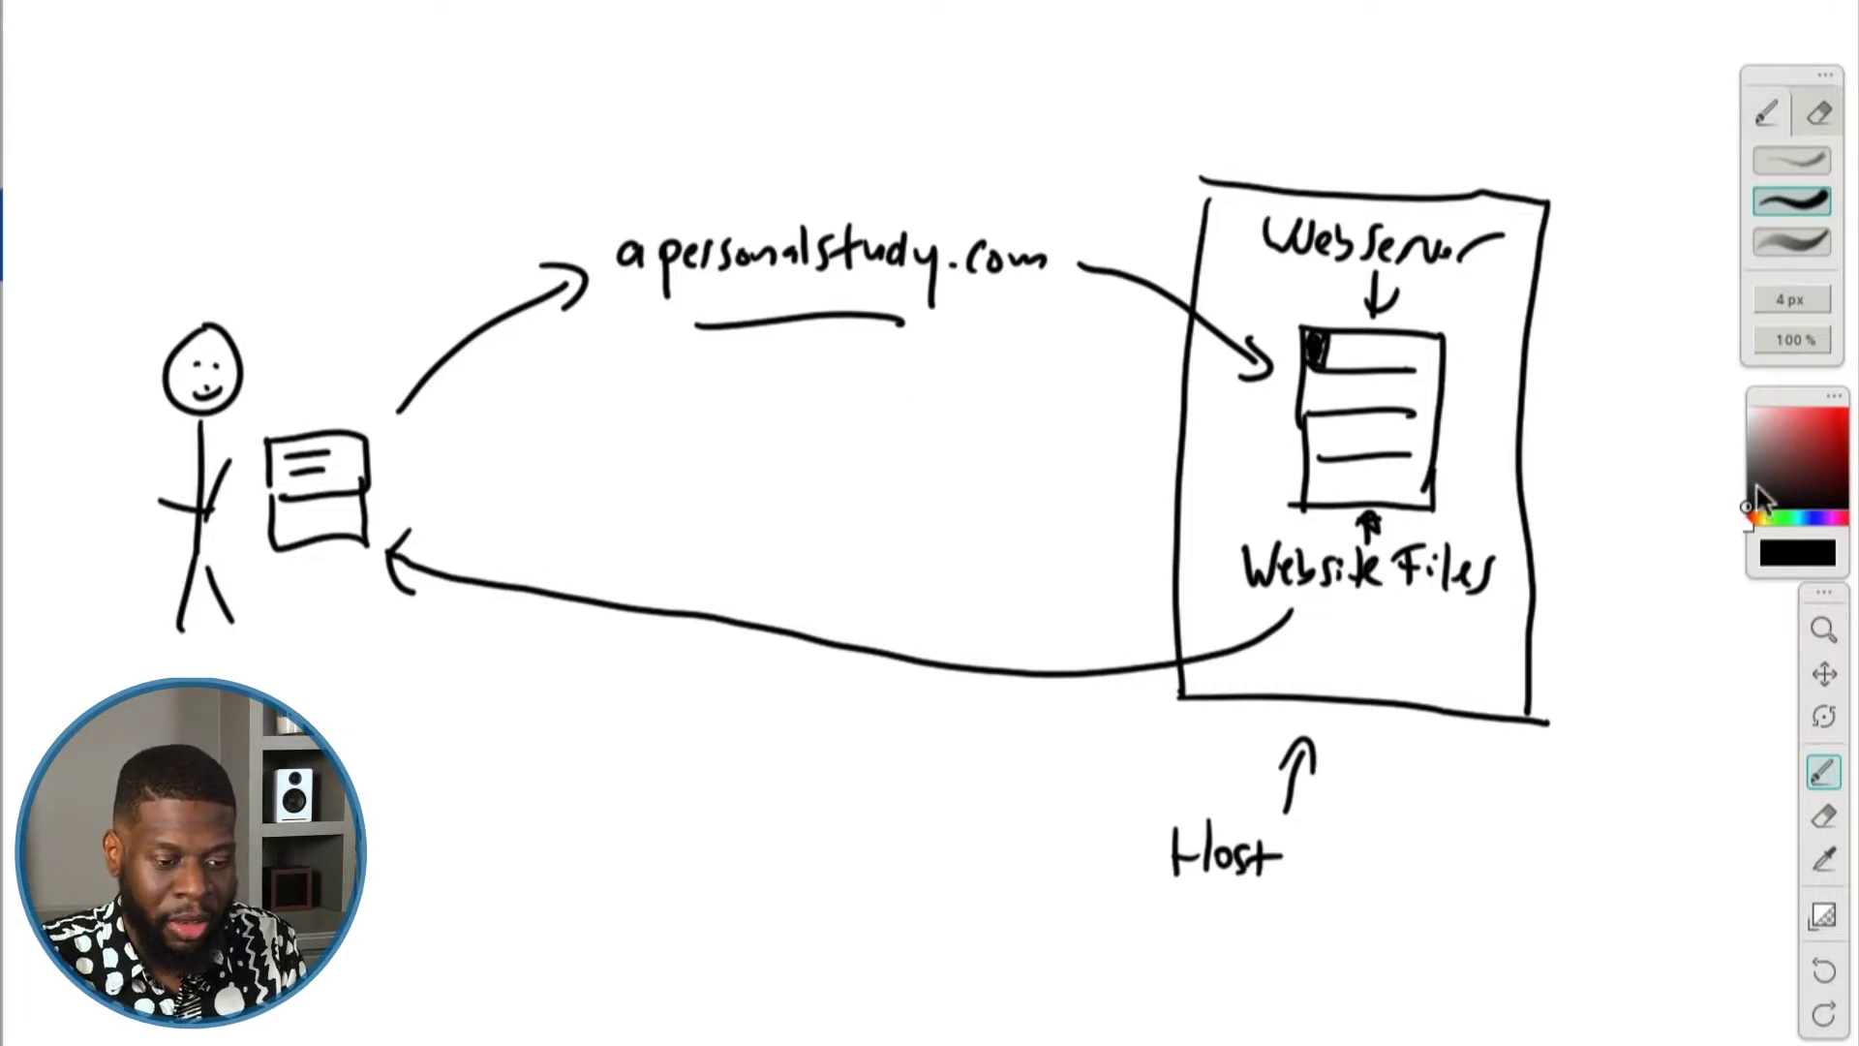
drag(1795, 517, 1812, 521)
click(1824, 427)
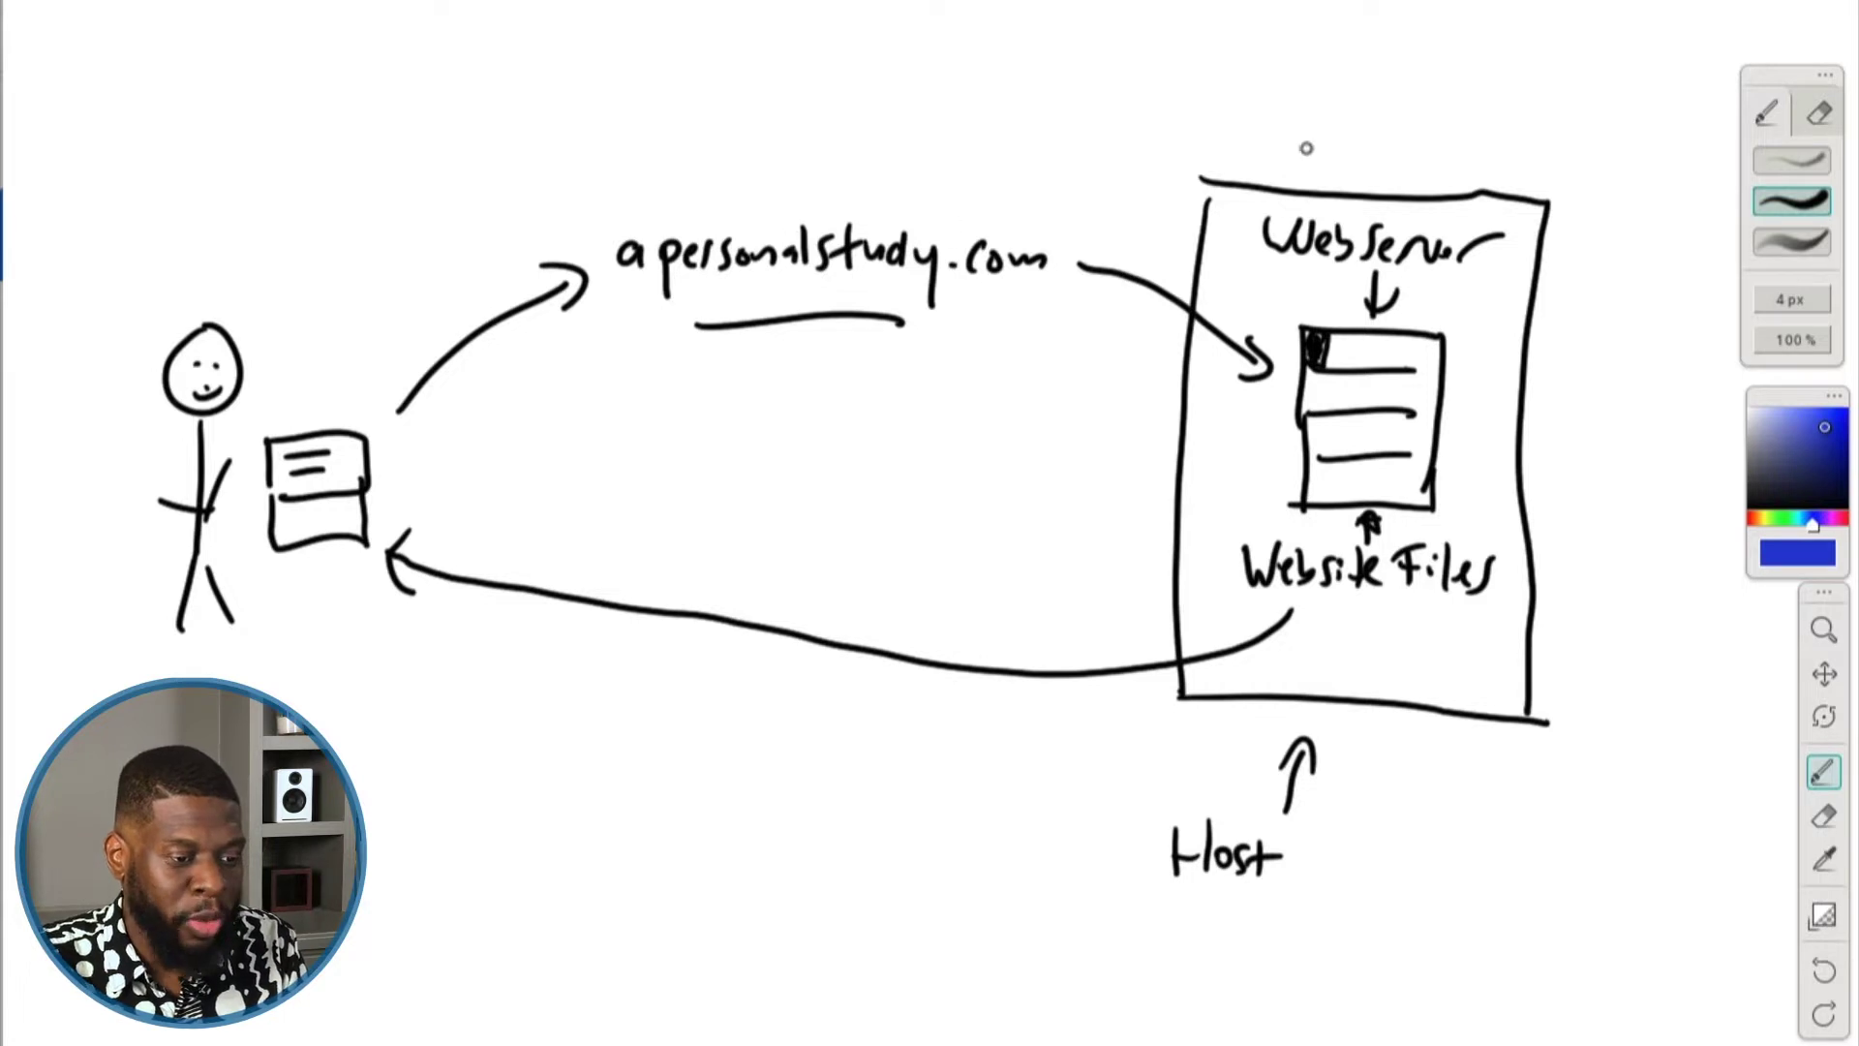
Draw blue arrows into the Web Server, then underline the domain label and add .com.
mouse_move(1313, 65)
mouse_down()
mouse_move(1316, 164)
mouse_move(1344, 121)
mouse_up()
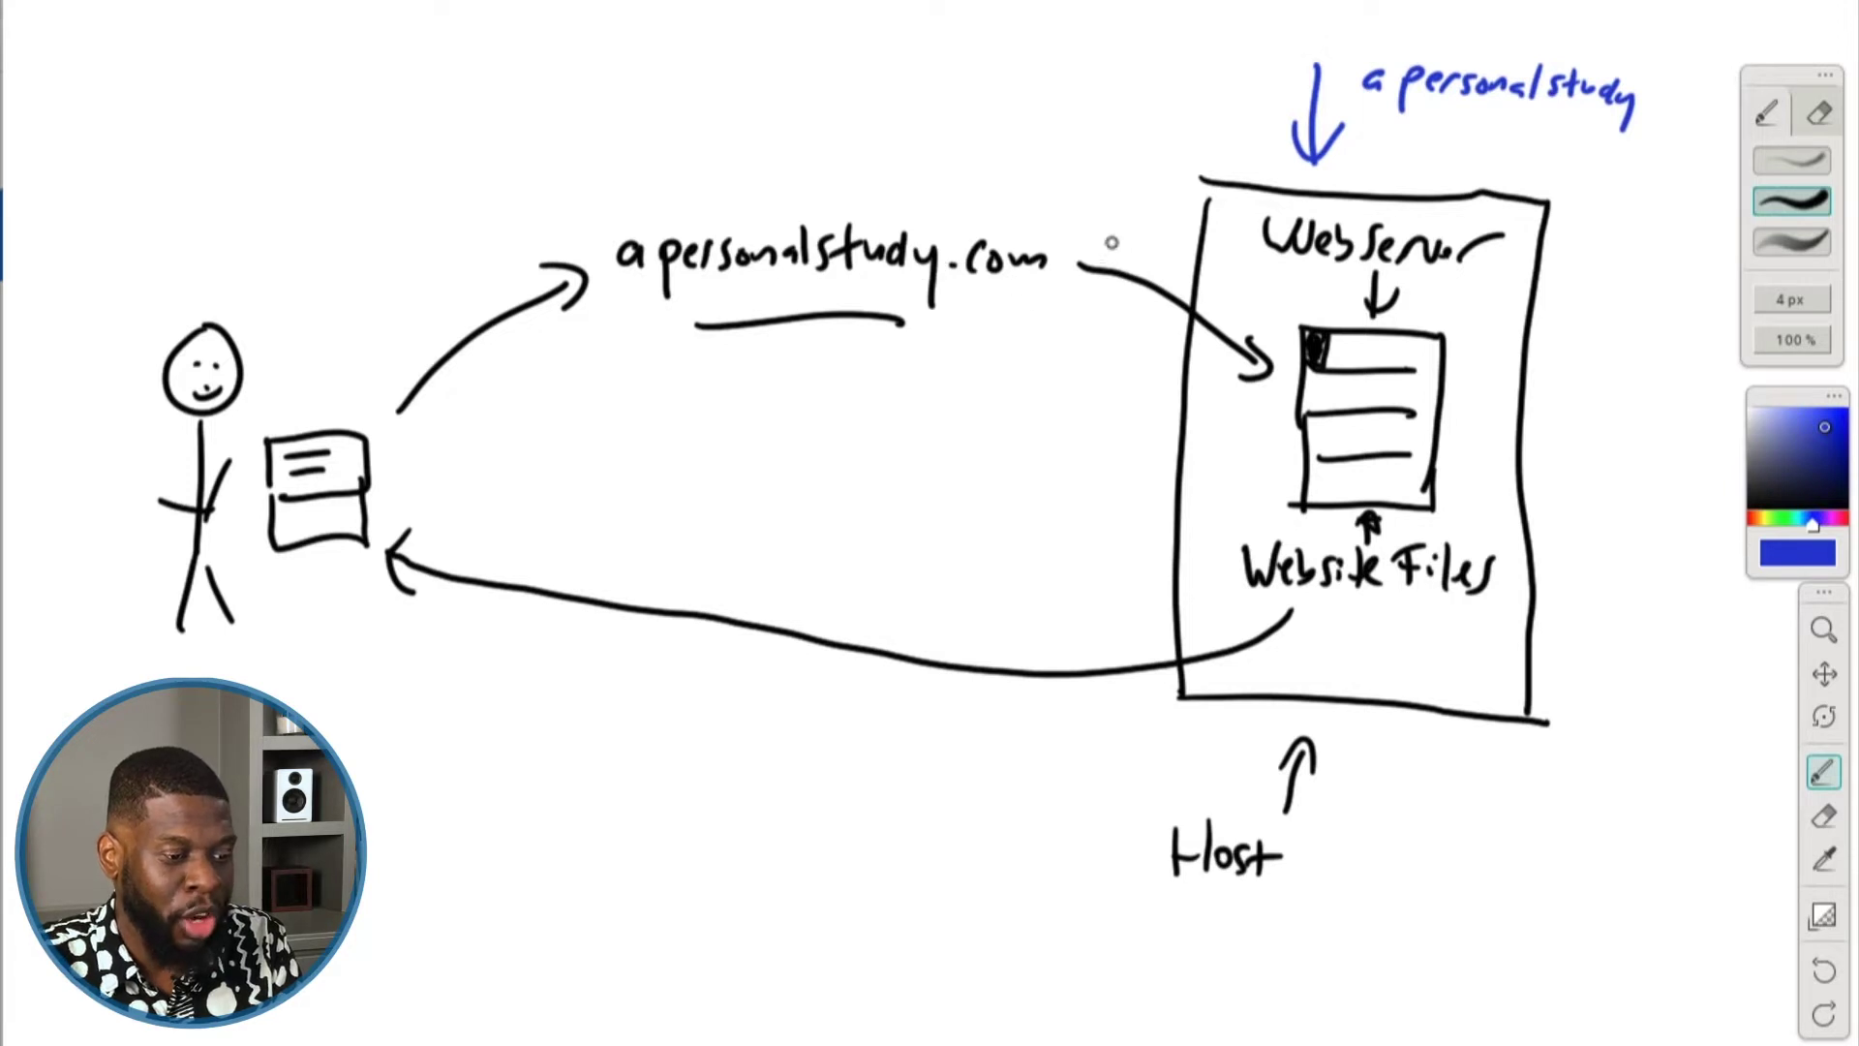
drag(1113, 229, 1197, 275)
drag(1182, 238, 1168, 281)
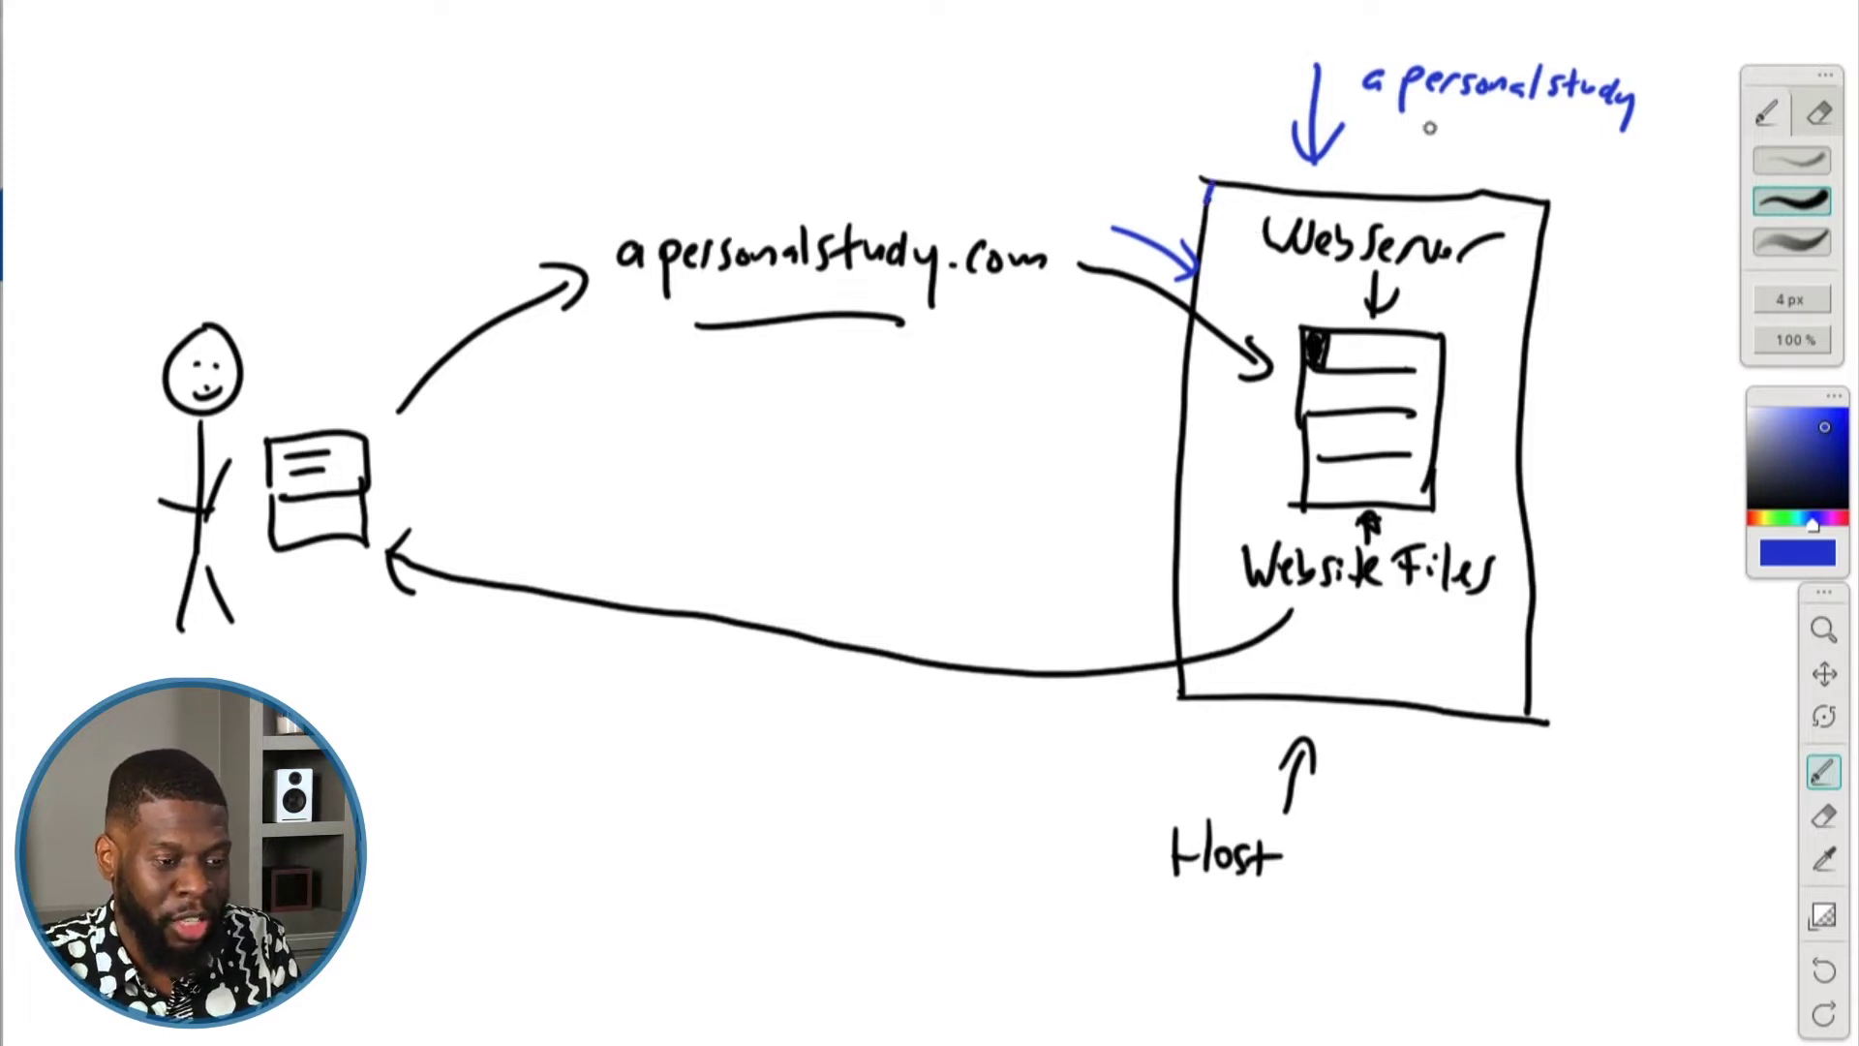
drag(1429, 130, 1580, 147)
click(1644, 113)
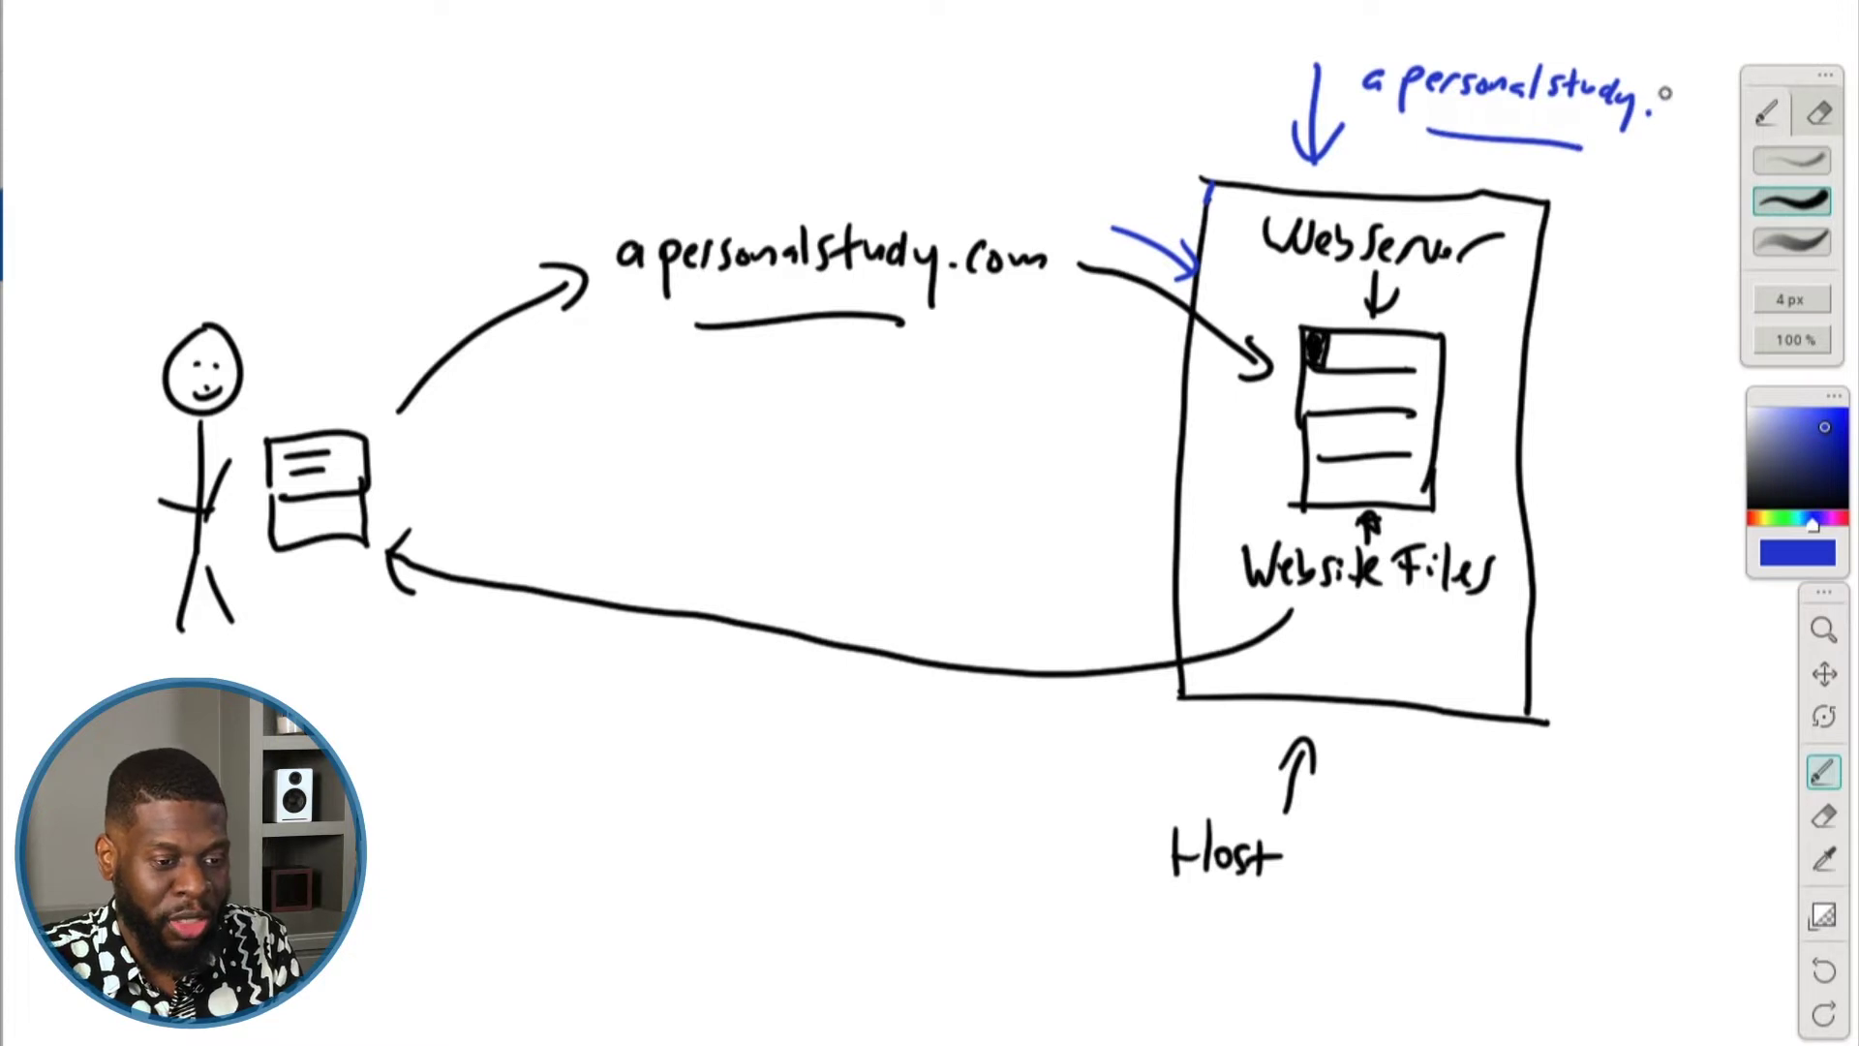
mouse_move(1670, 97)
mouse_down()
mouse_move(1661, 116)
mouse_move(1706, 115)
mouse_up()
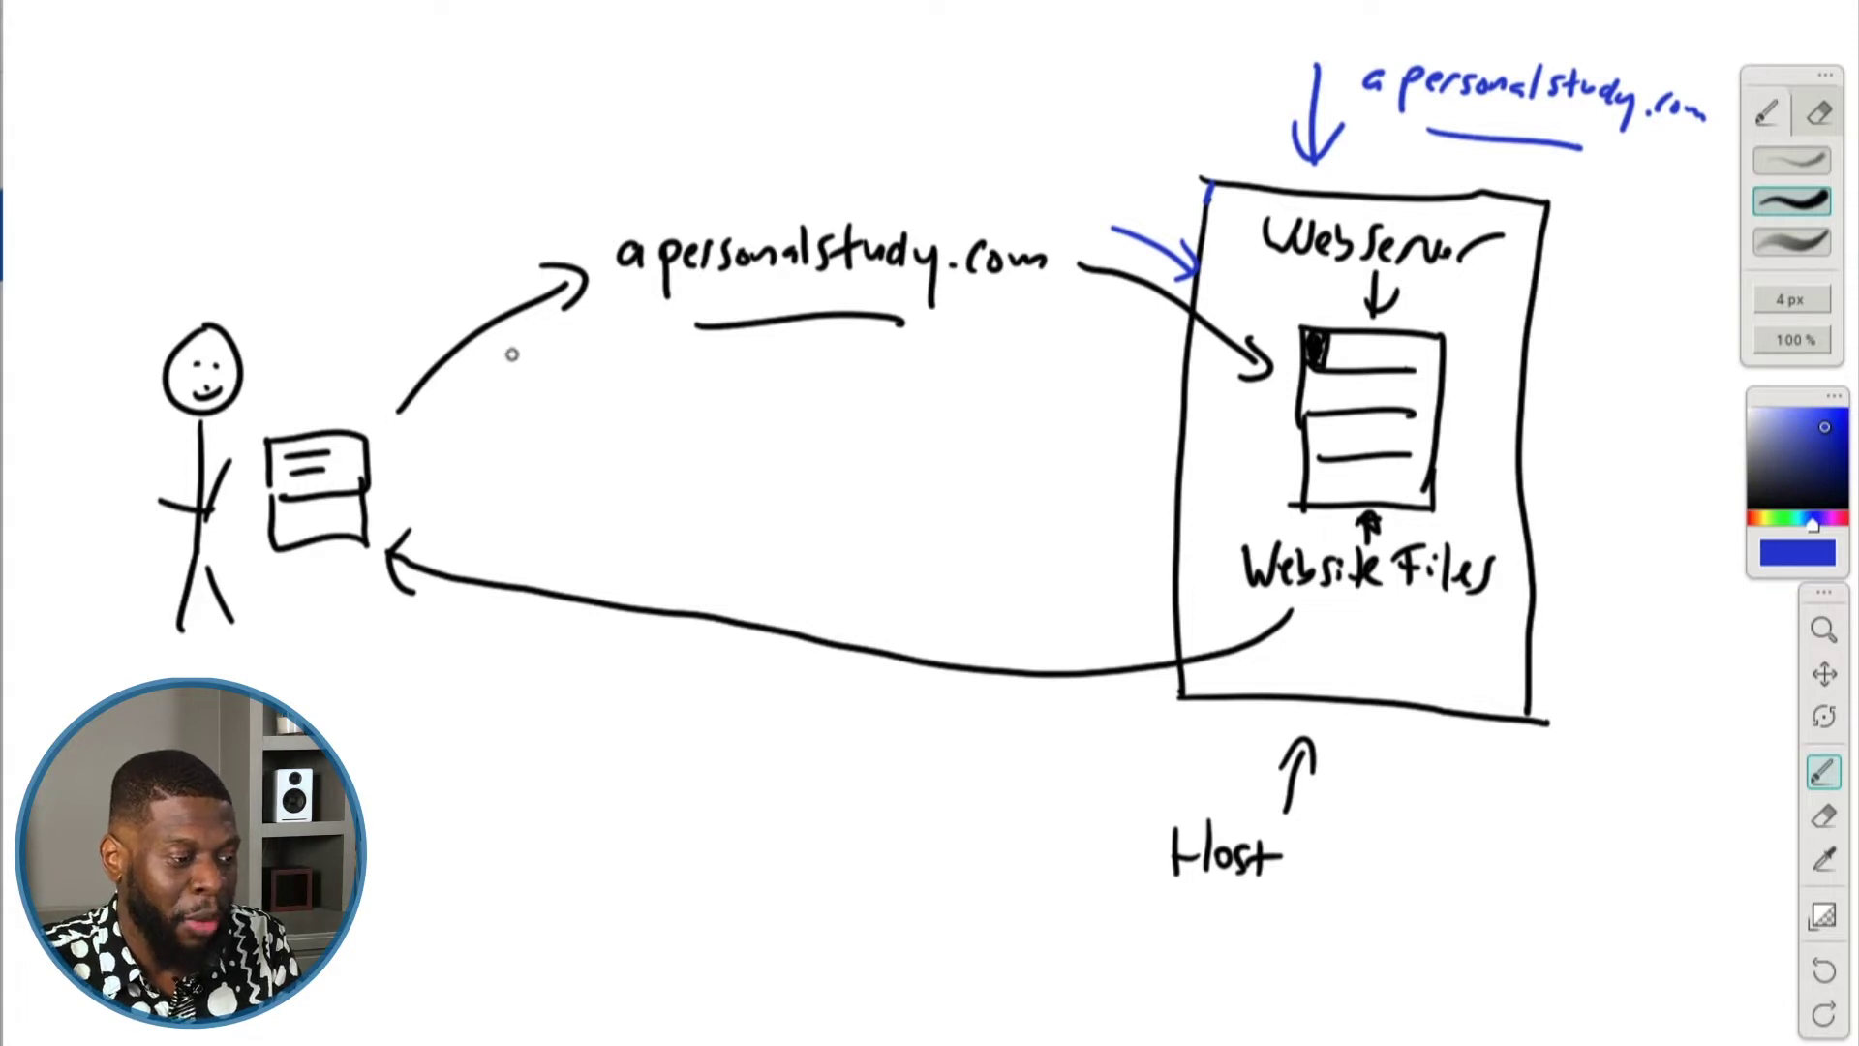
Underline apersonalstudy.com, draw a curved arrow to the Web Server, and draw an arrow back to the visitor.
drag(694, 350, 910, 343)
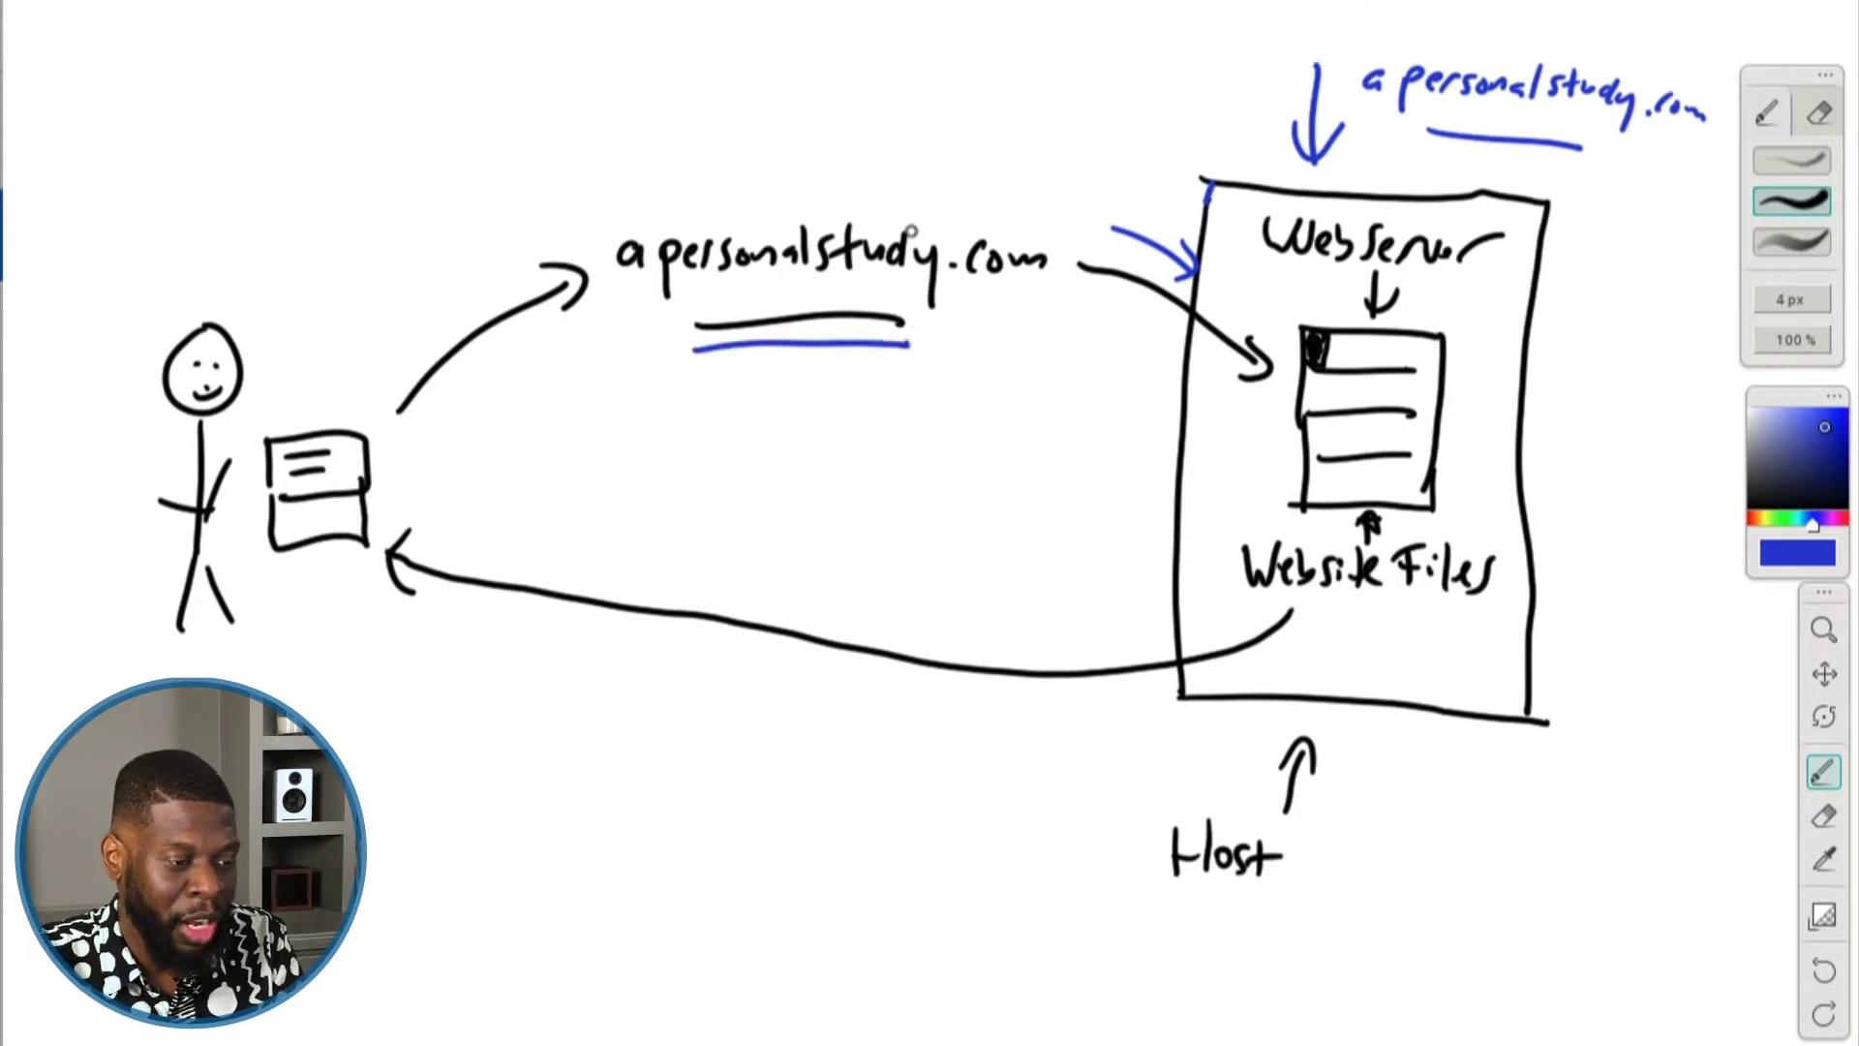
mouse_move(865, 195)
mouse_down()
mouse_move(1134, 233)
mouse_move(1104, 242)
mouse_up()
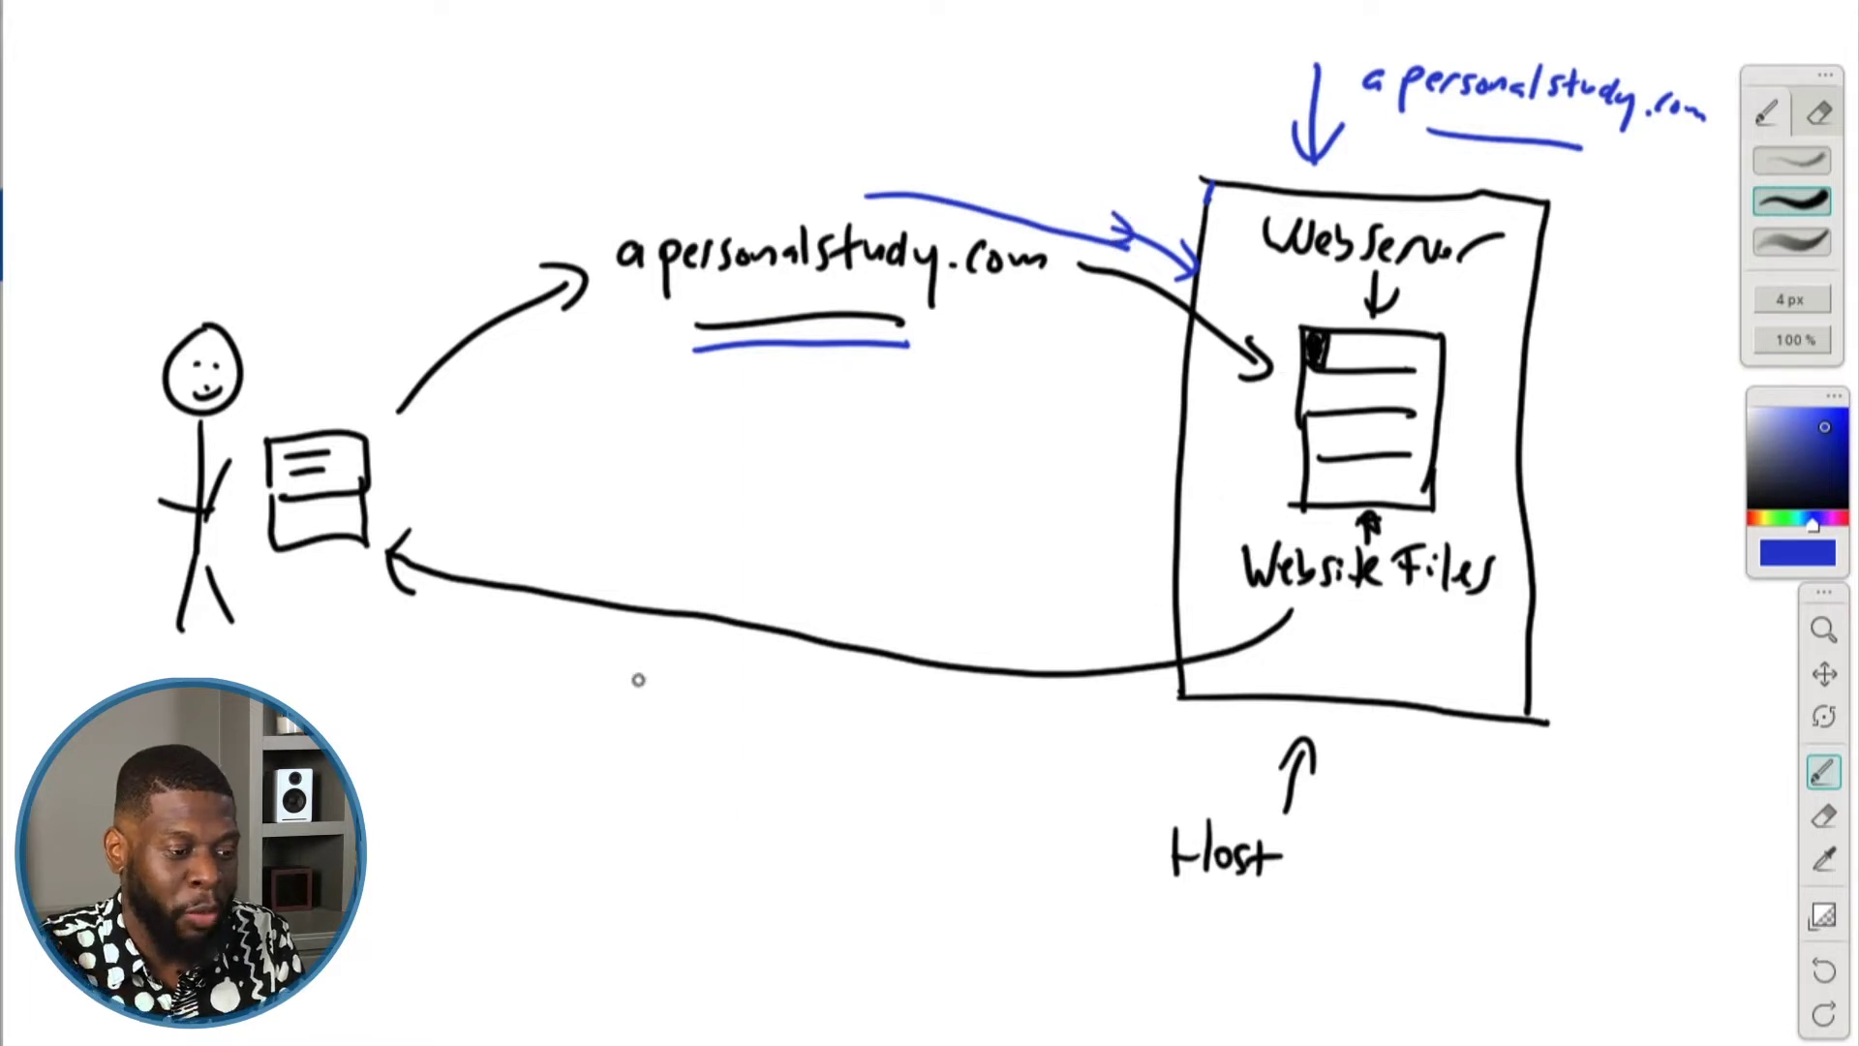
mouse_move(791, 669)
mouse_down()
mouse_move(641, 673)
mouse_move(666, 685)
mouse_up()
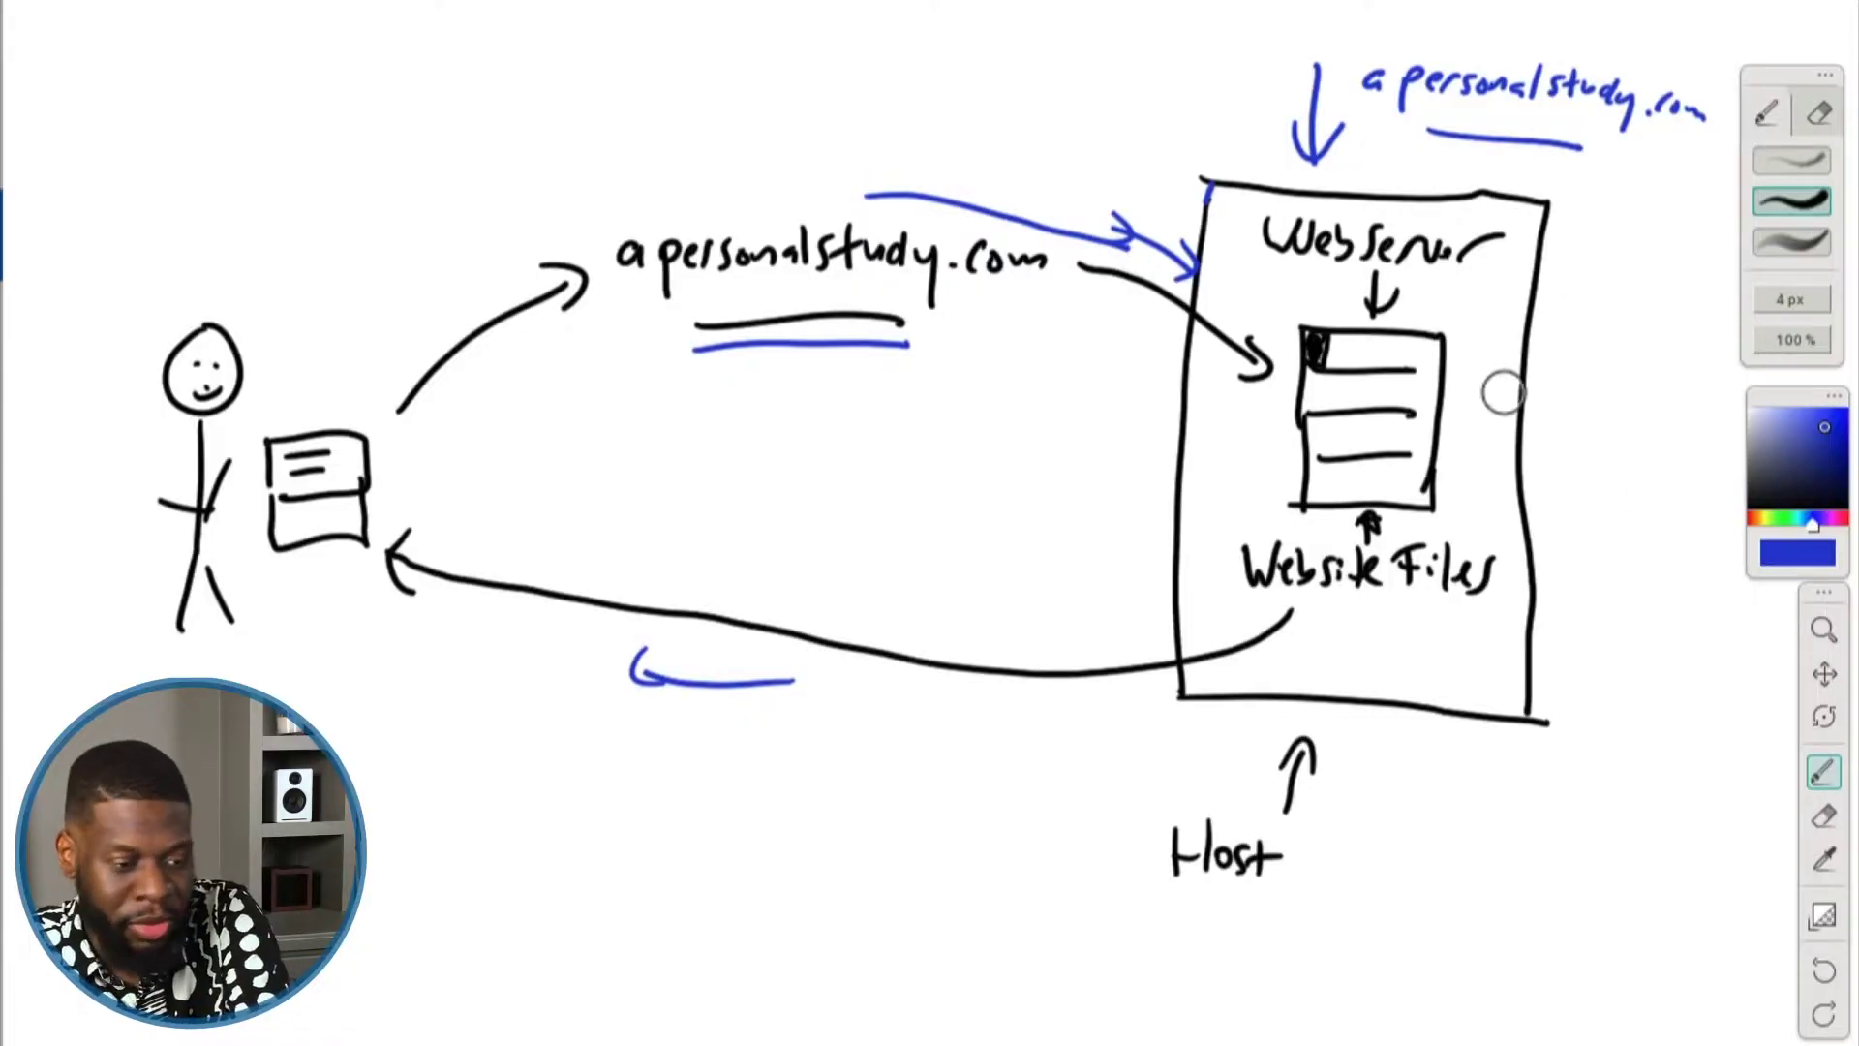
Replace the blue arrow with an arc from the domain to the webpage icon, then retrace the underline.
key(e)
mouse_move(850, 199)
mouse_down()
mouse_move(1059, 207)
mouse_move(1104, 220)
mouse_move(988, 216)
mouse_move(1182, 257)
mouse_up()
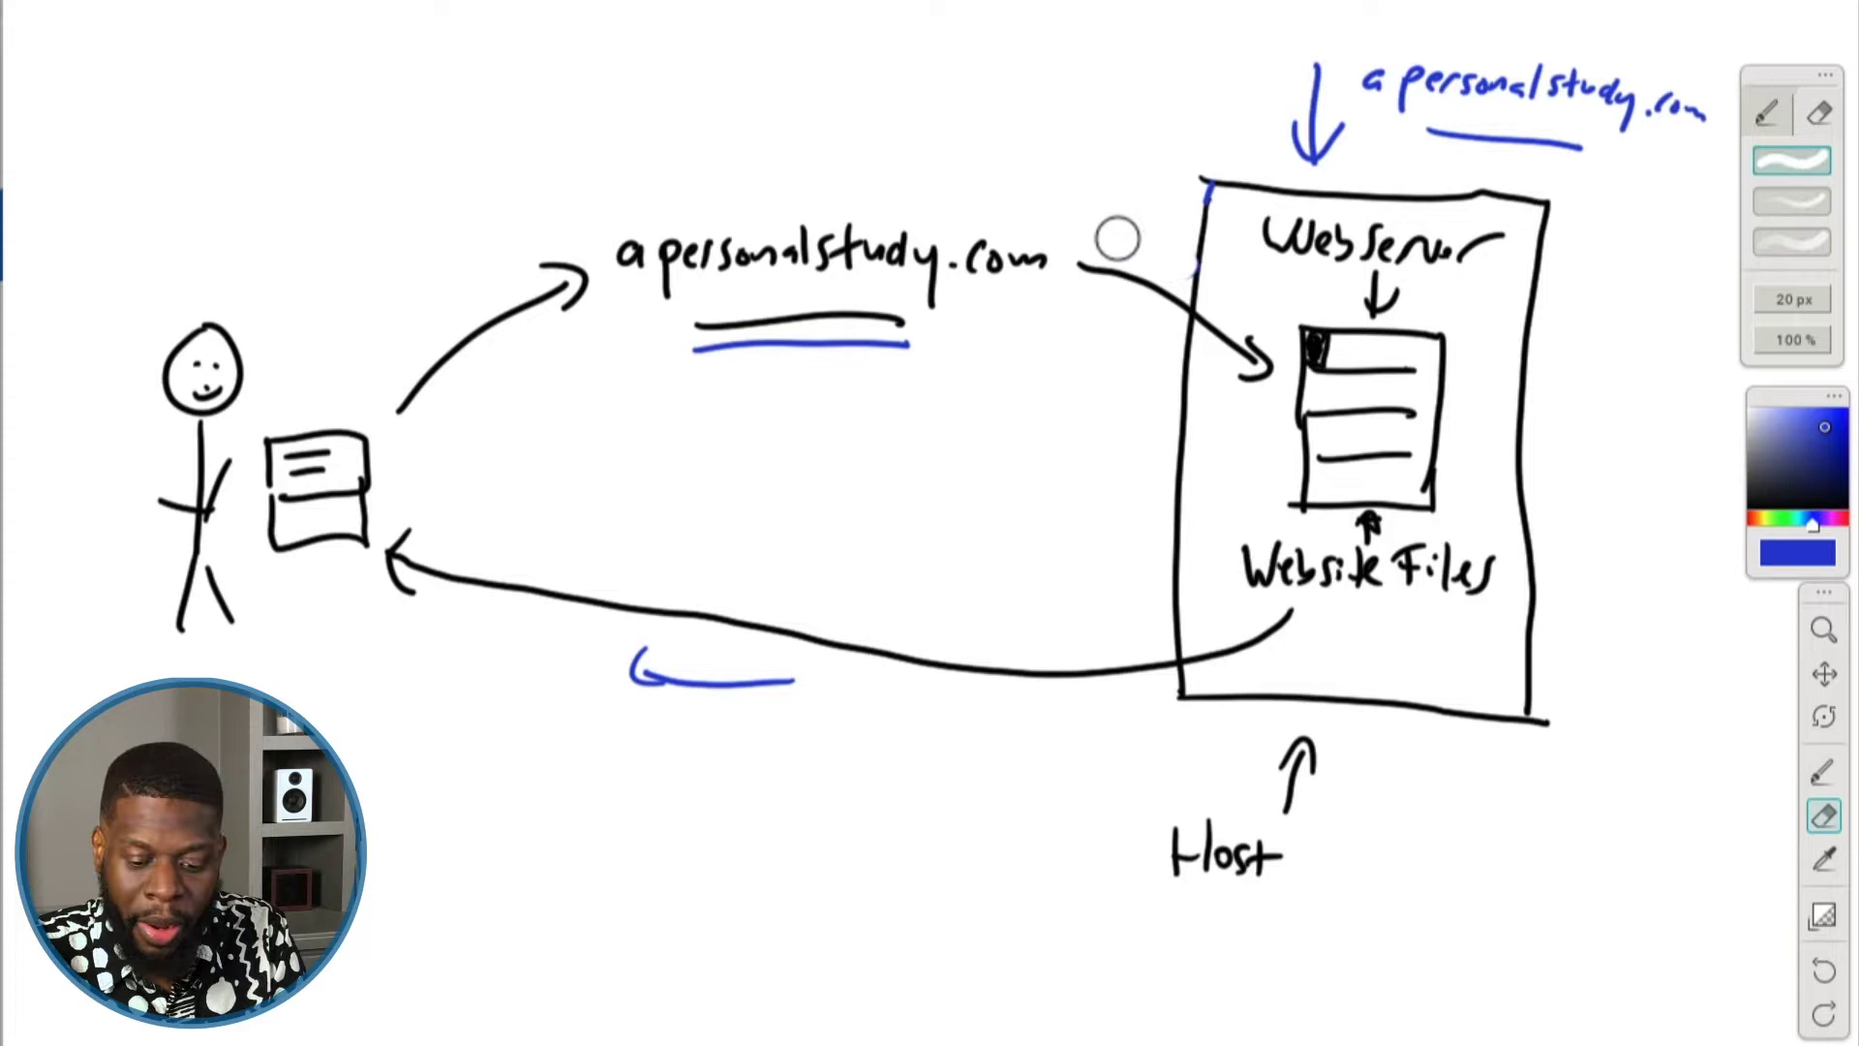
key(b)
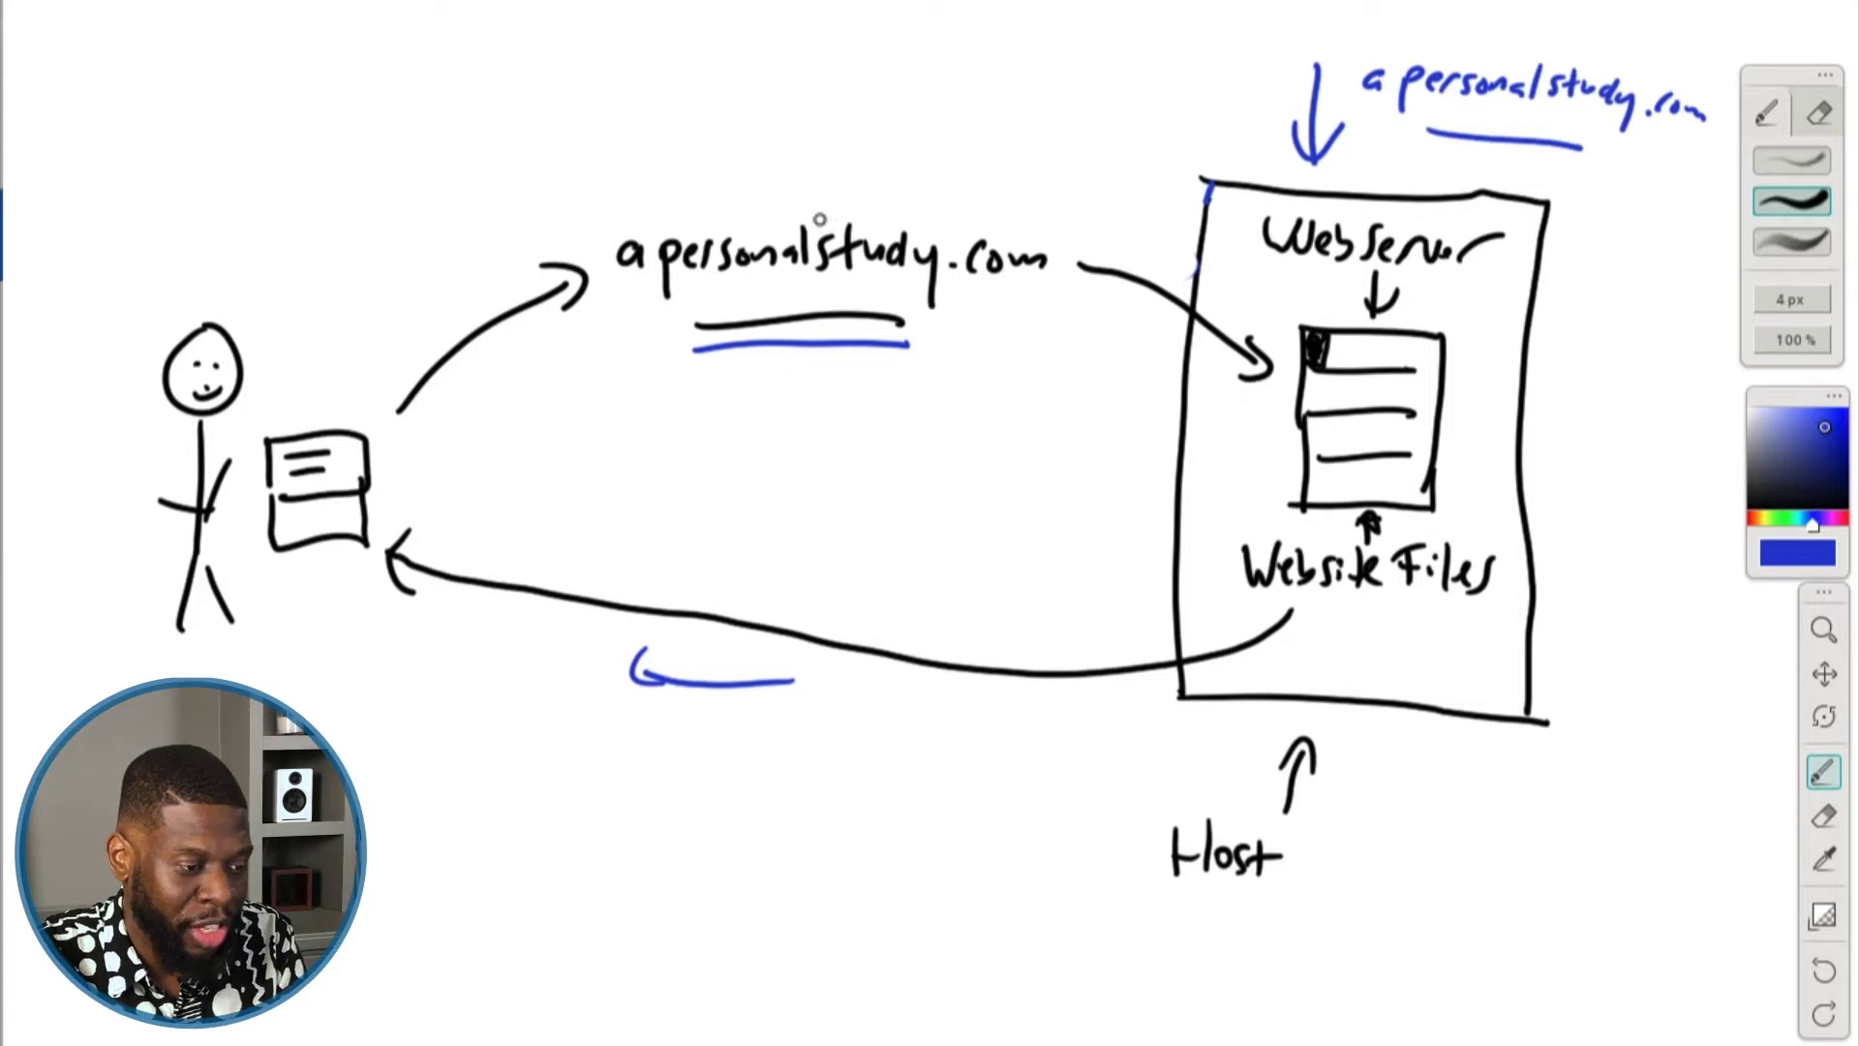
mouse_move(902, 213)
mouse_down()
mouse_move(984, 195)
mouse_move(1124, 223)
mouse_move(1274, 313)
mouse_move(1260, 322)
mouse_up()
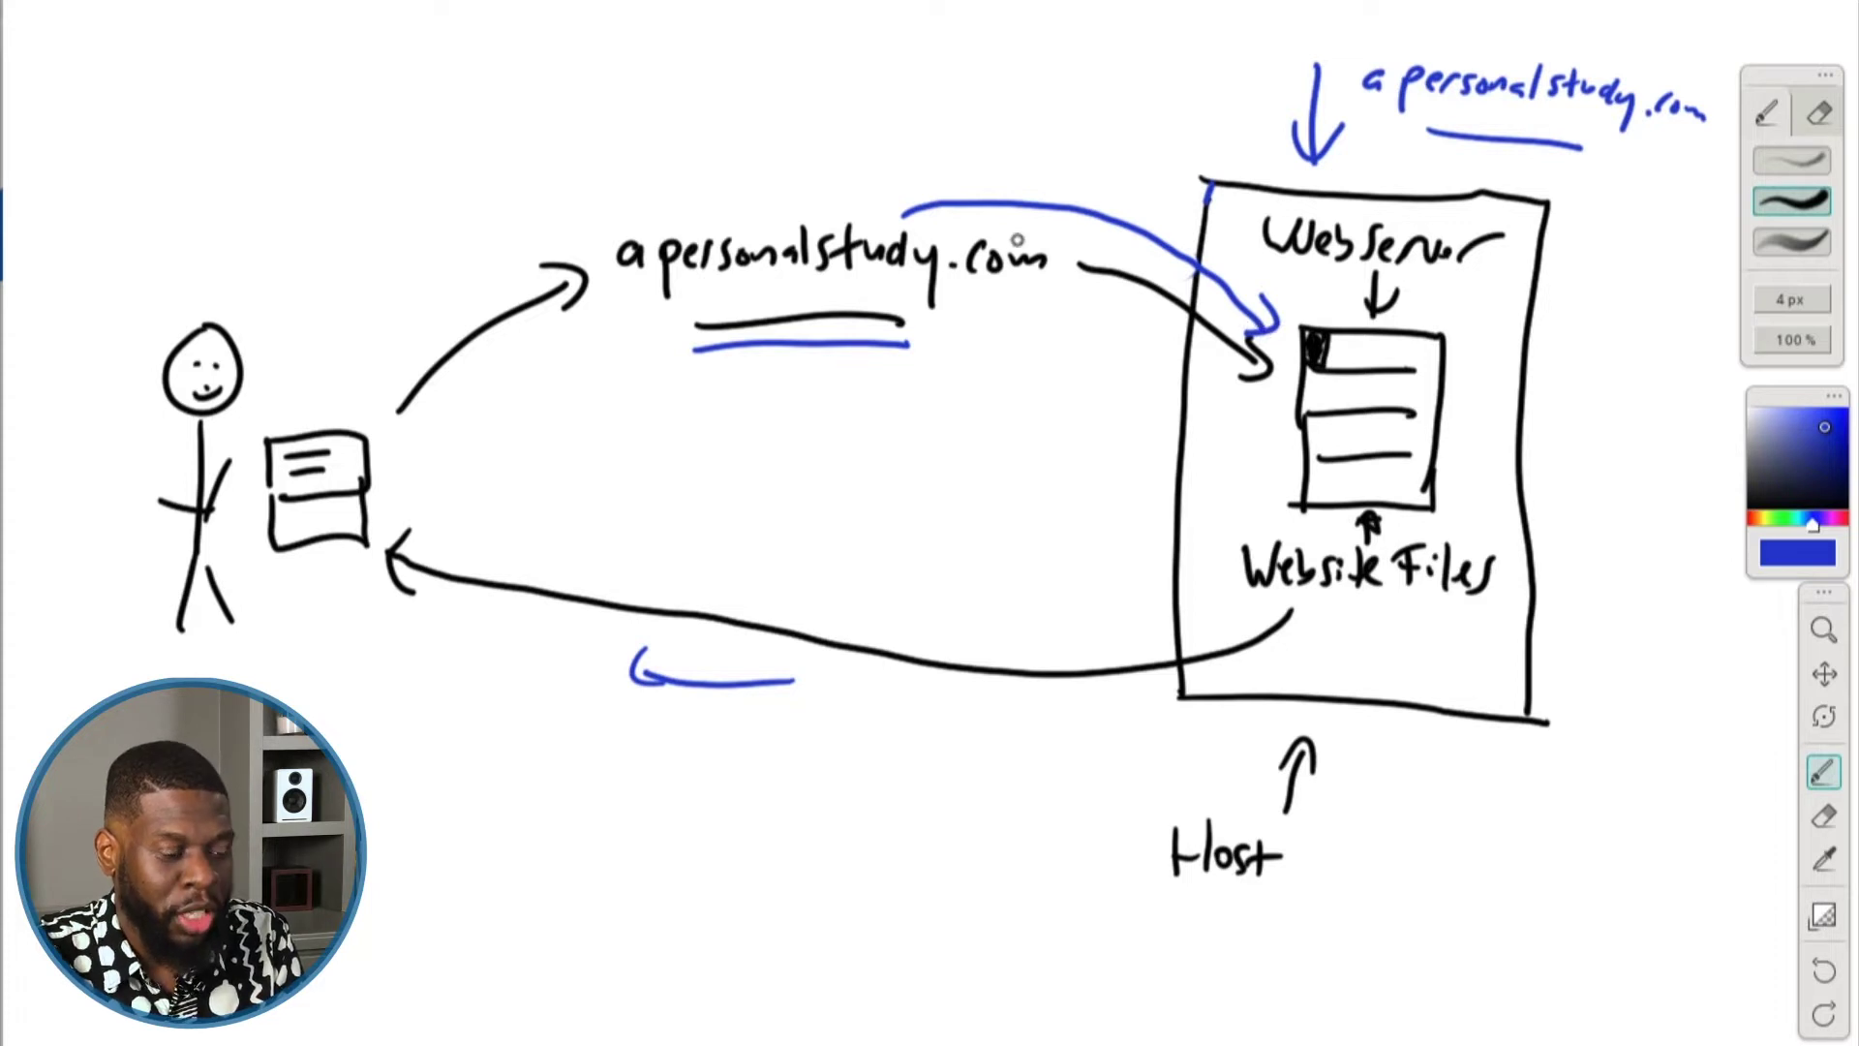
drag(702, 354, 818, 339)
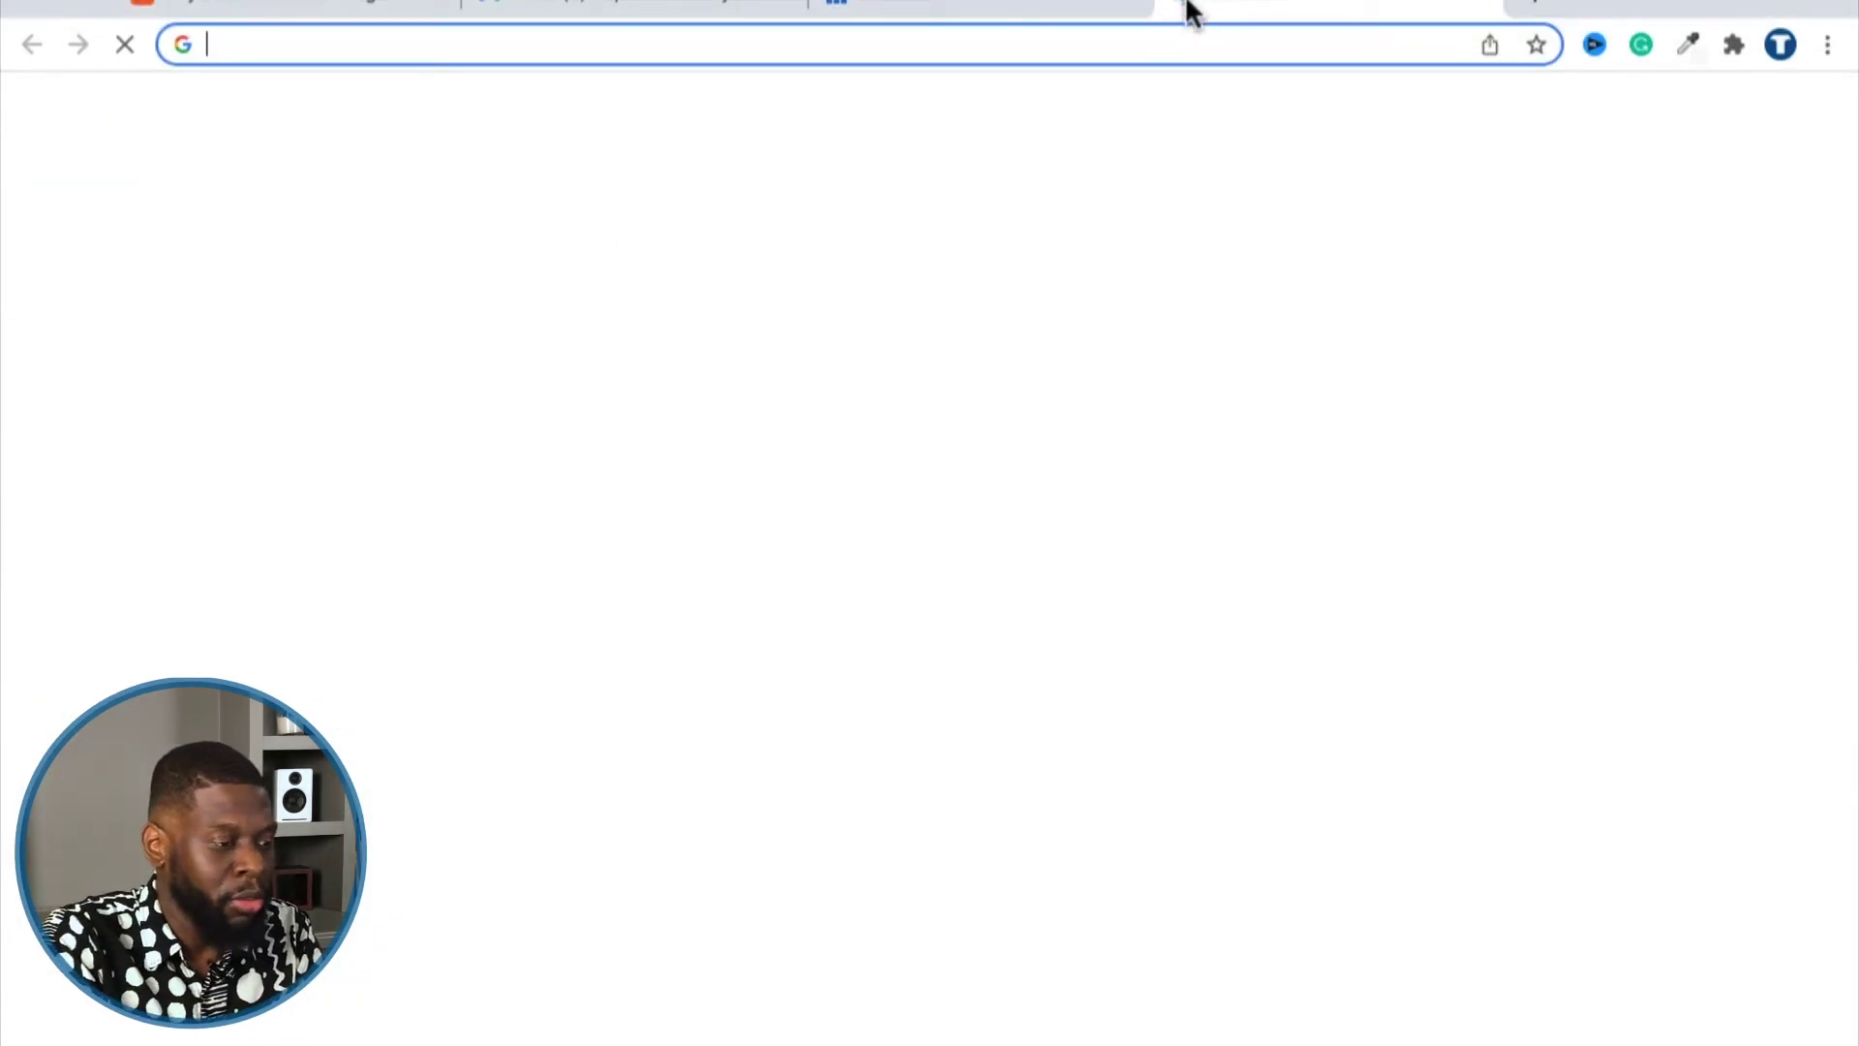
Load apersonalstudy.com in Chrome to show its Namecheap parking page.
text(apserso)
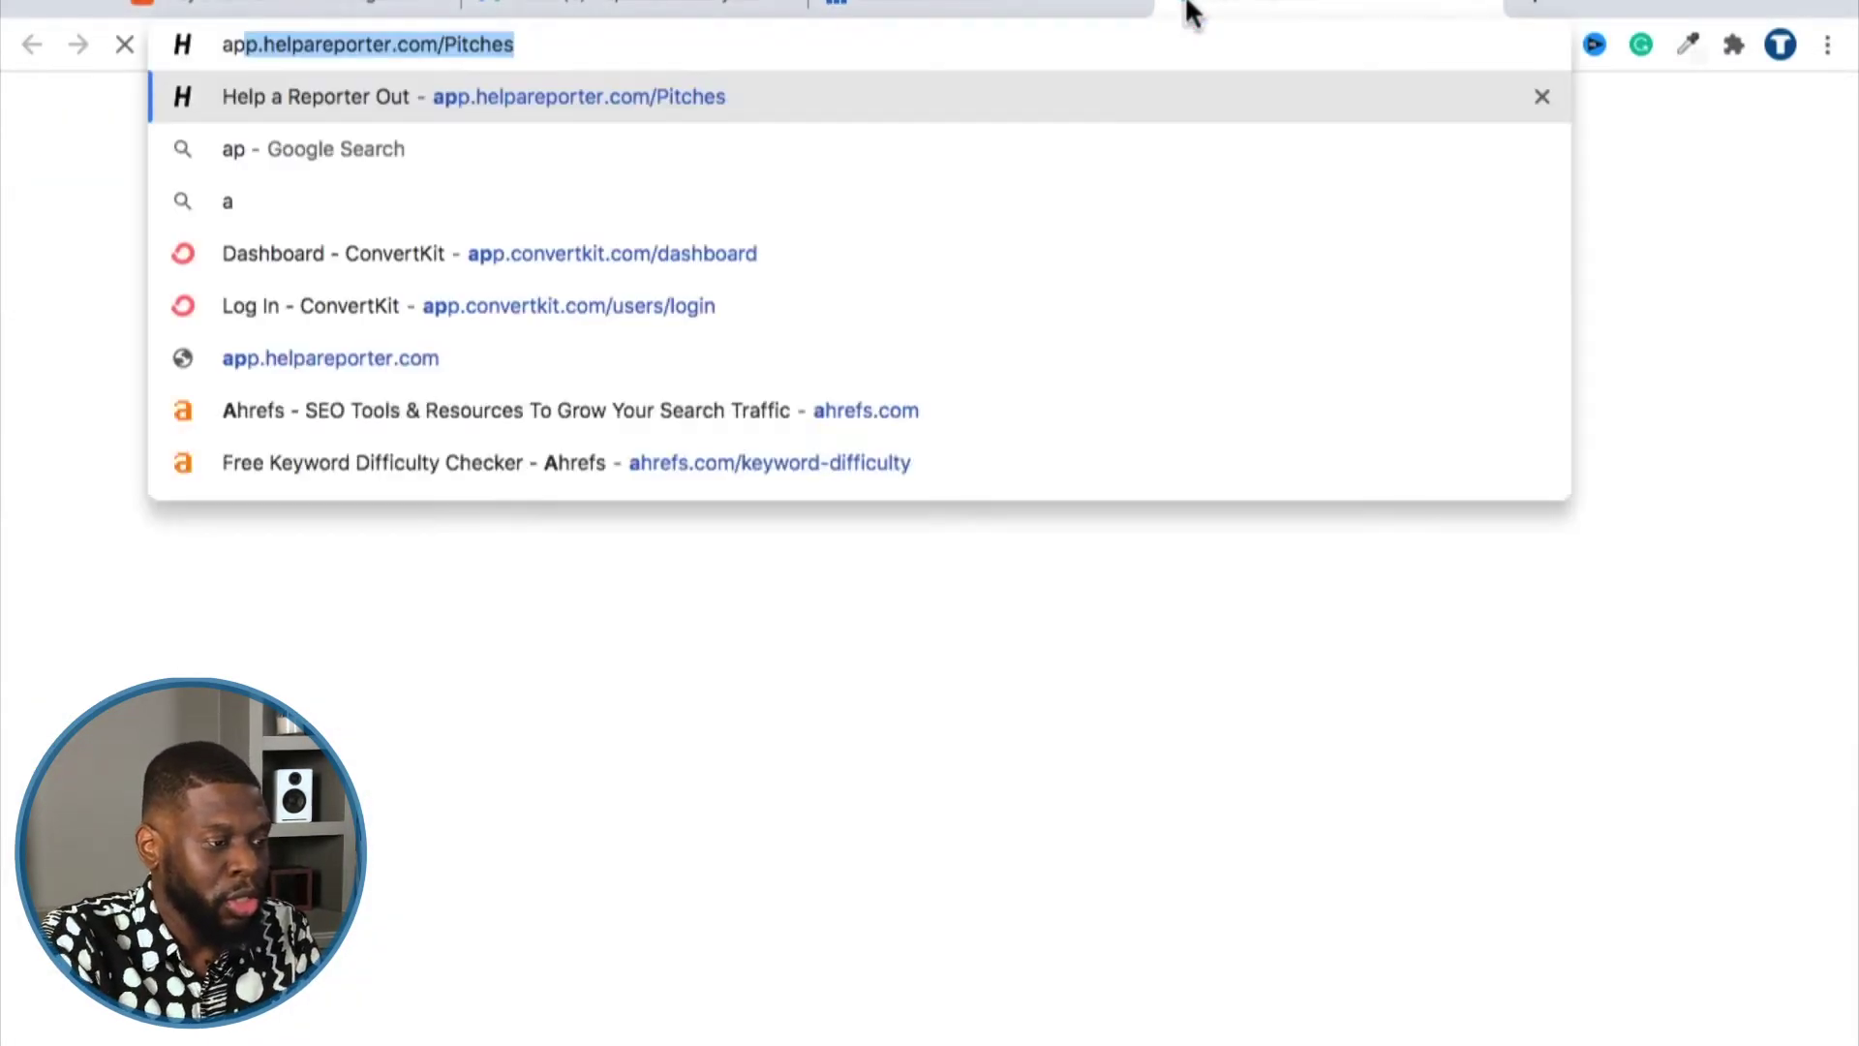
key(BackSpace)
key(BackSpace)
key(BackSpace)
key(BackSpace)
key(BackSpace)
key(BackSpace)
key(BackSpace)
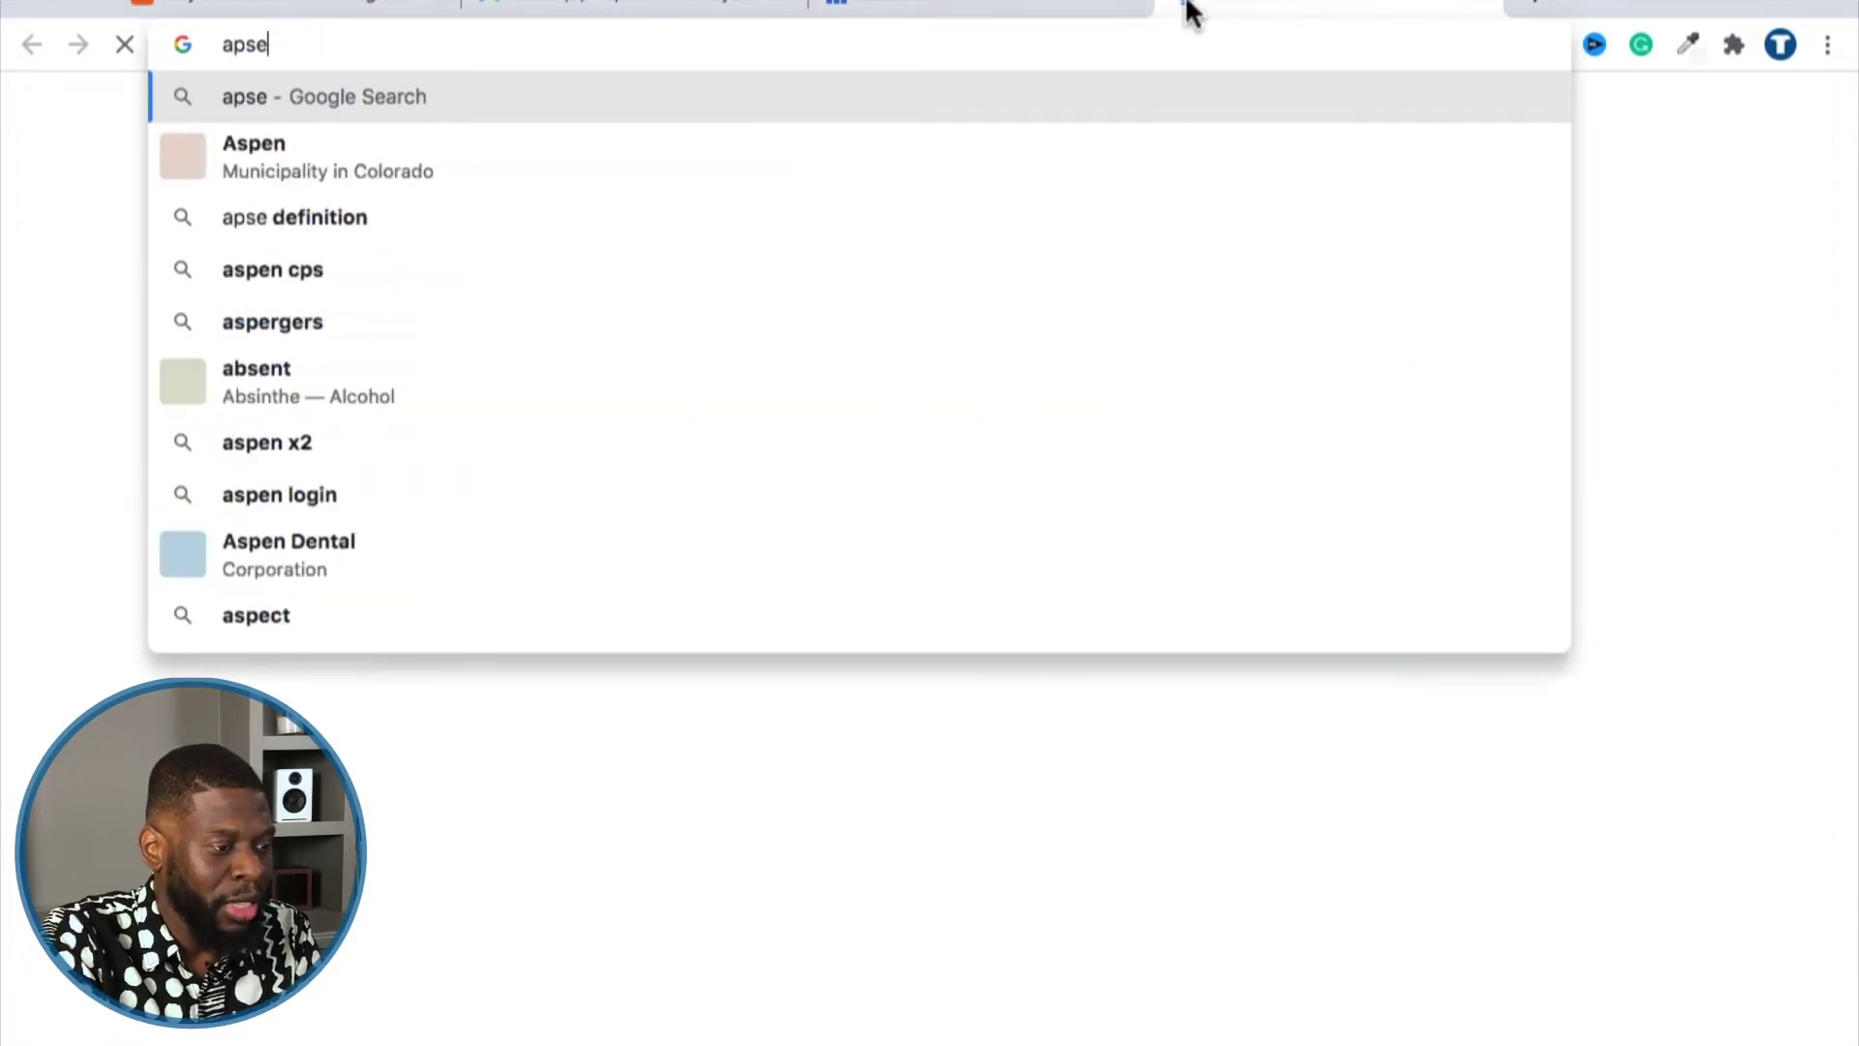
text(apers)
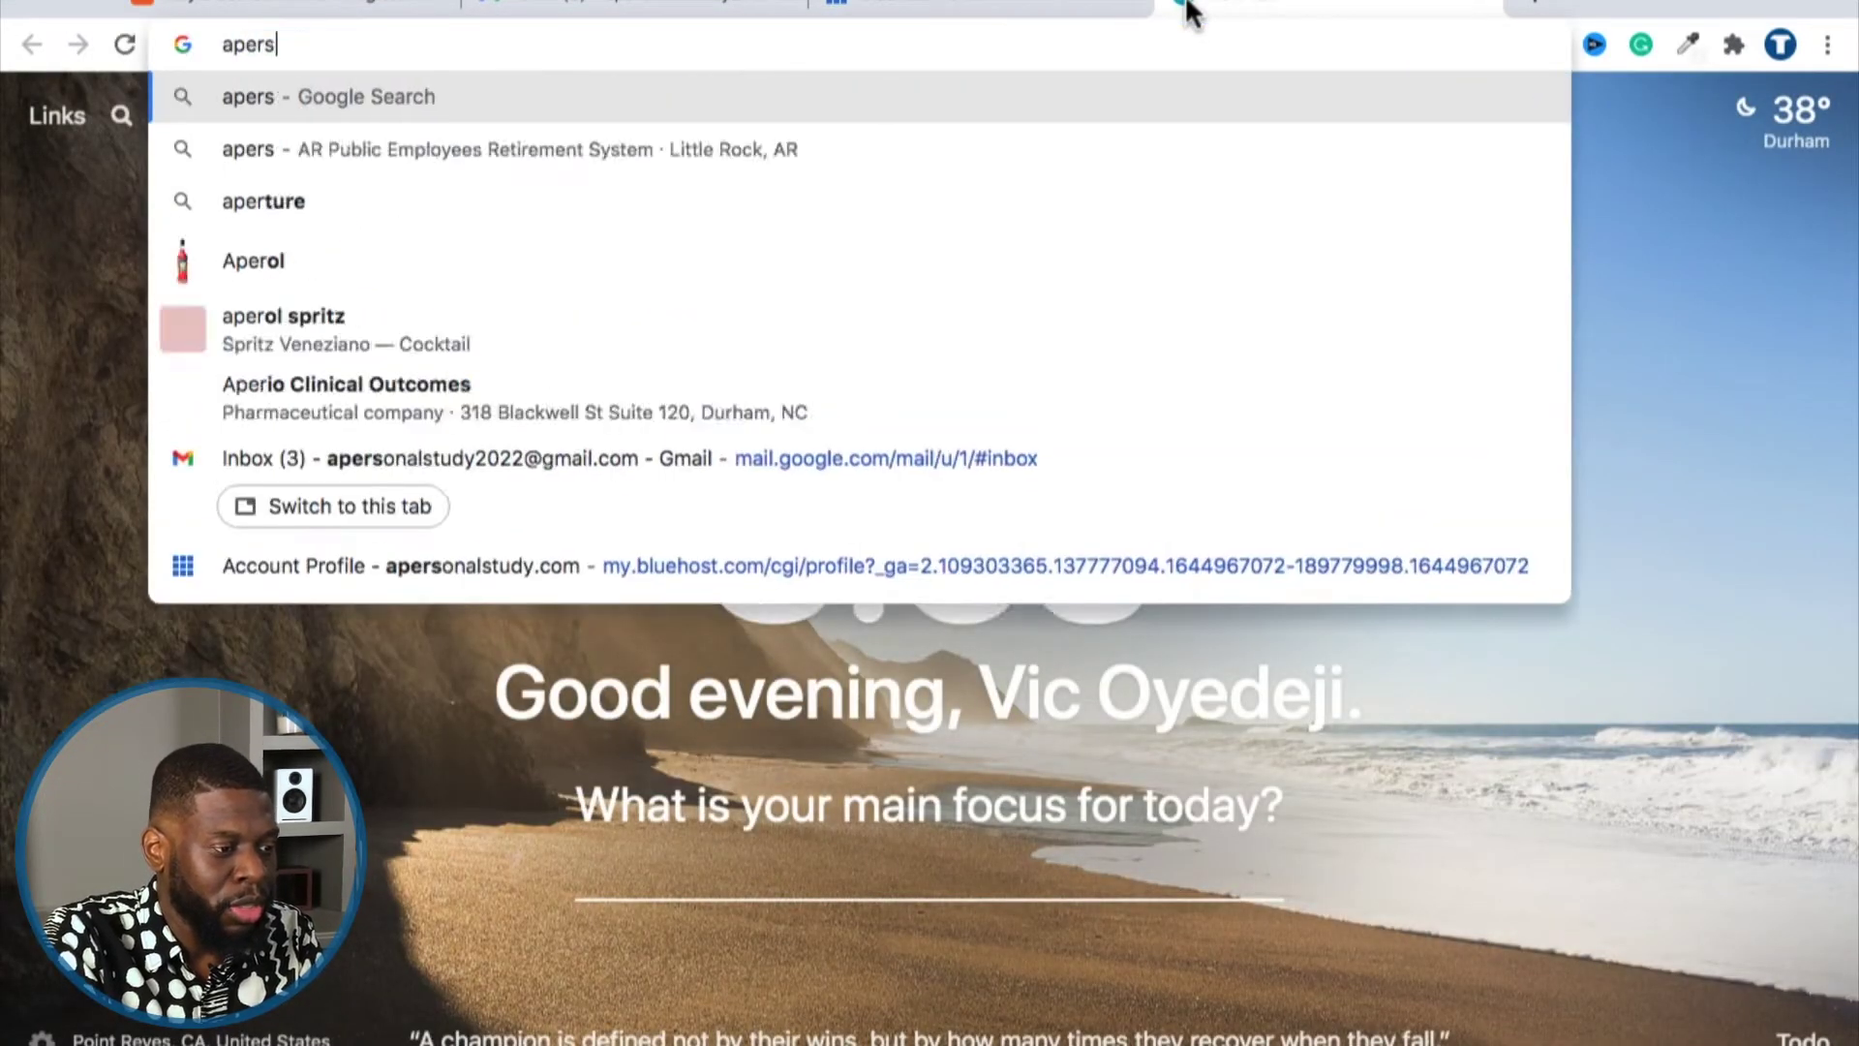
text(onalstudy.com)
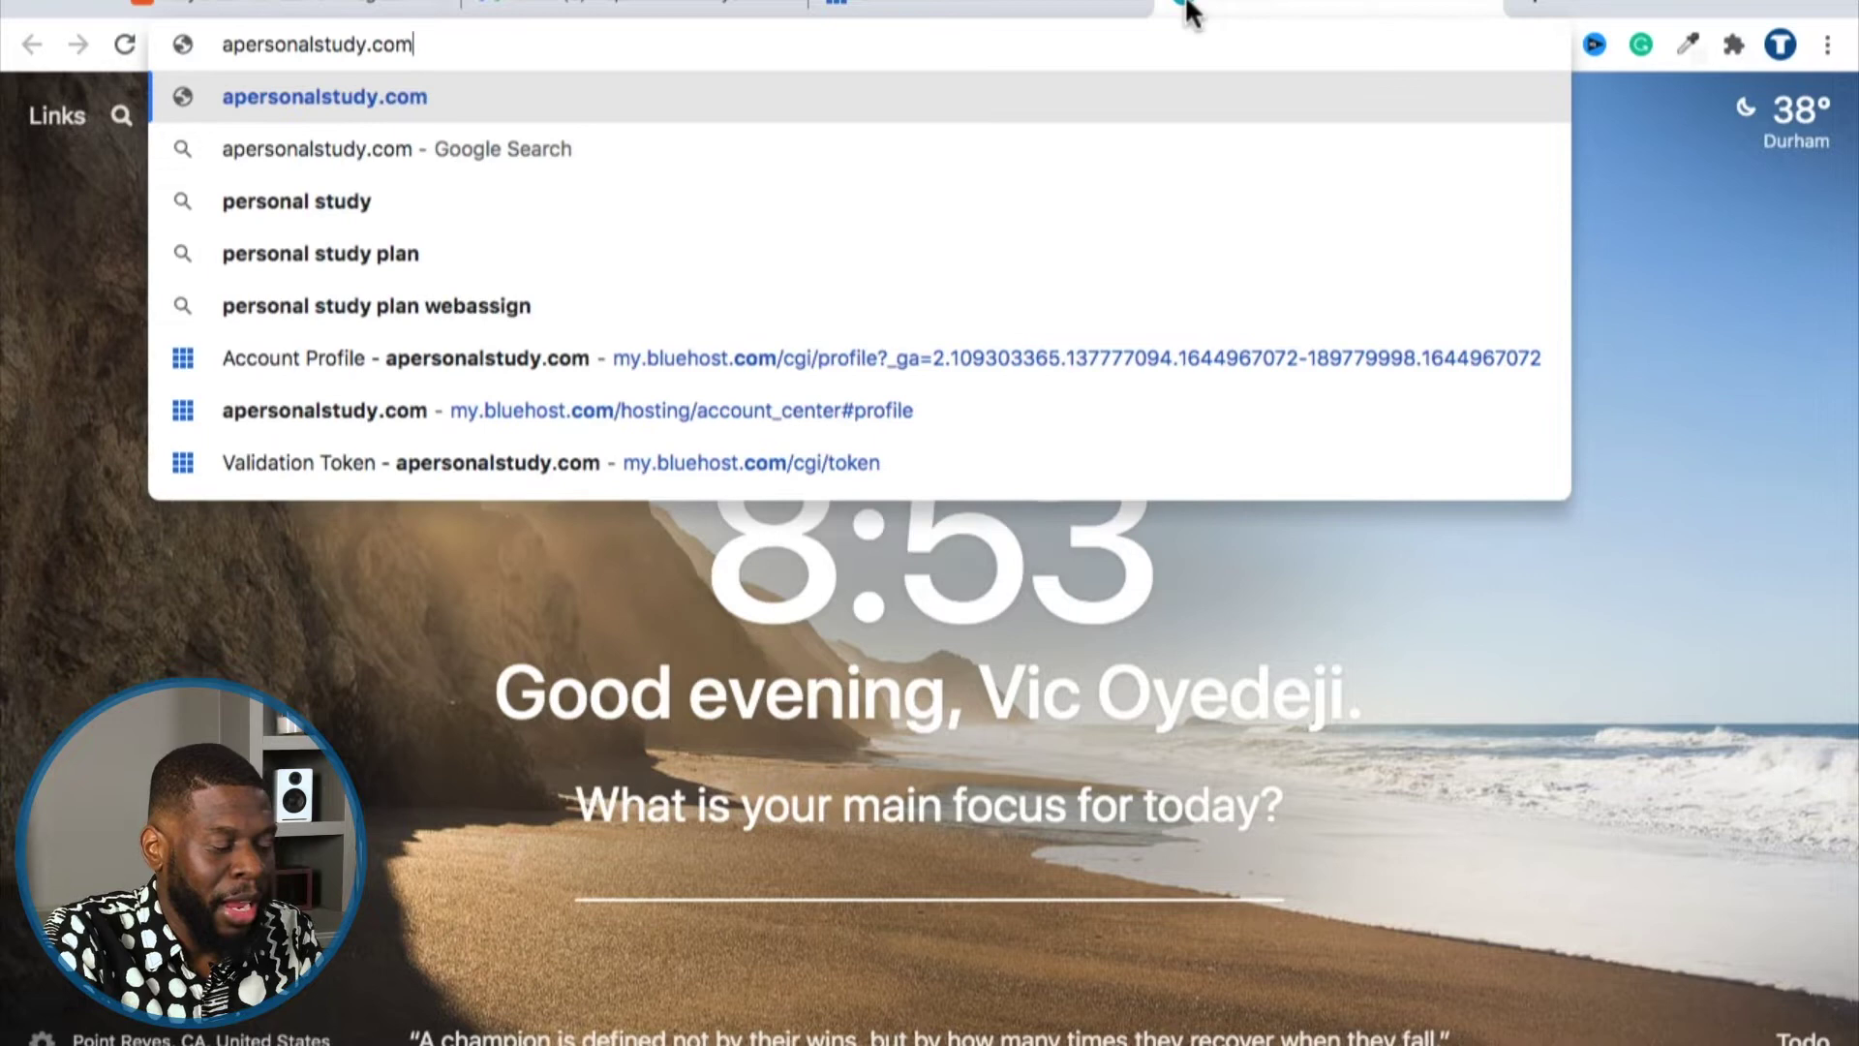
key(Return)
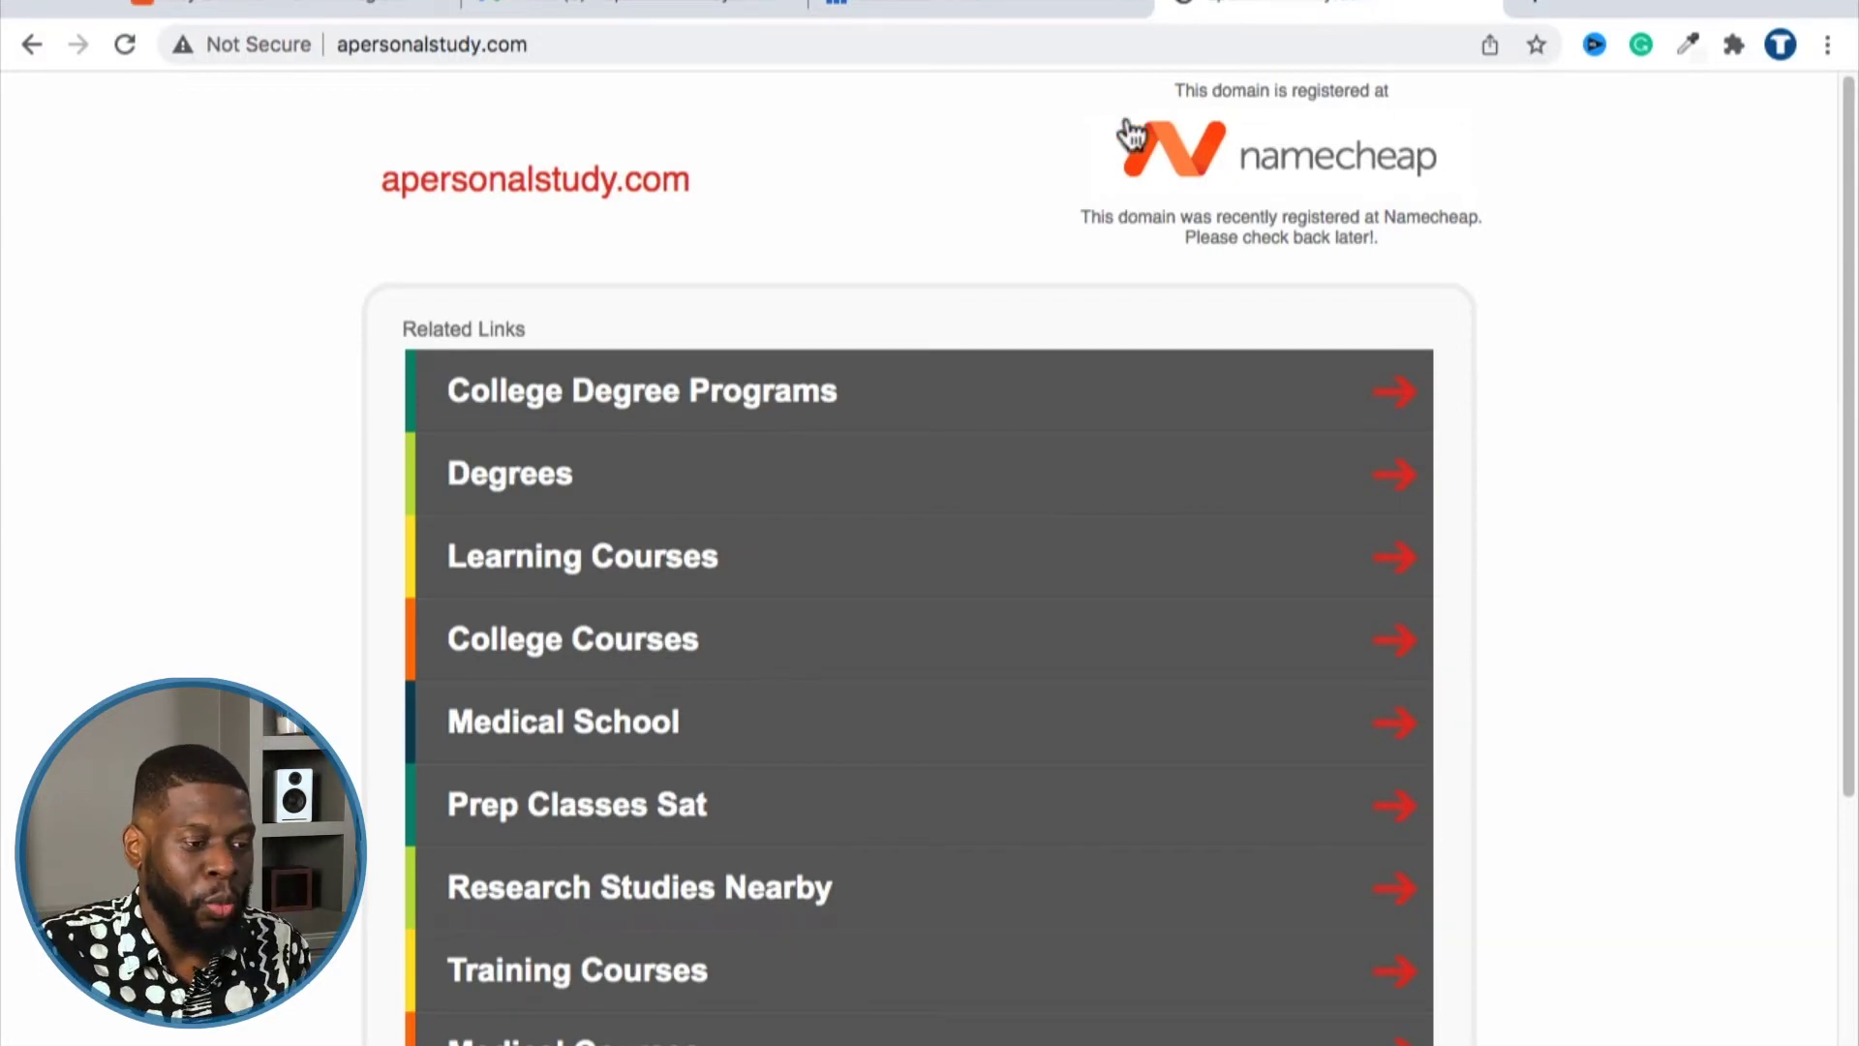
Switch to the Bluehost dashboard tab, then restore the whiteboard sketch from the Dock.
click(856, 6)
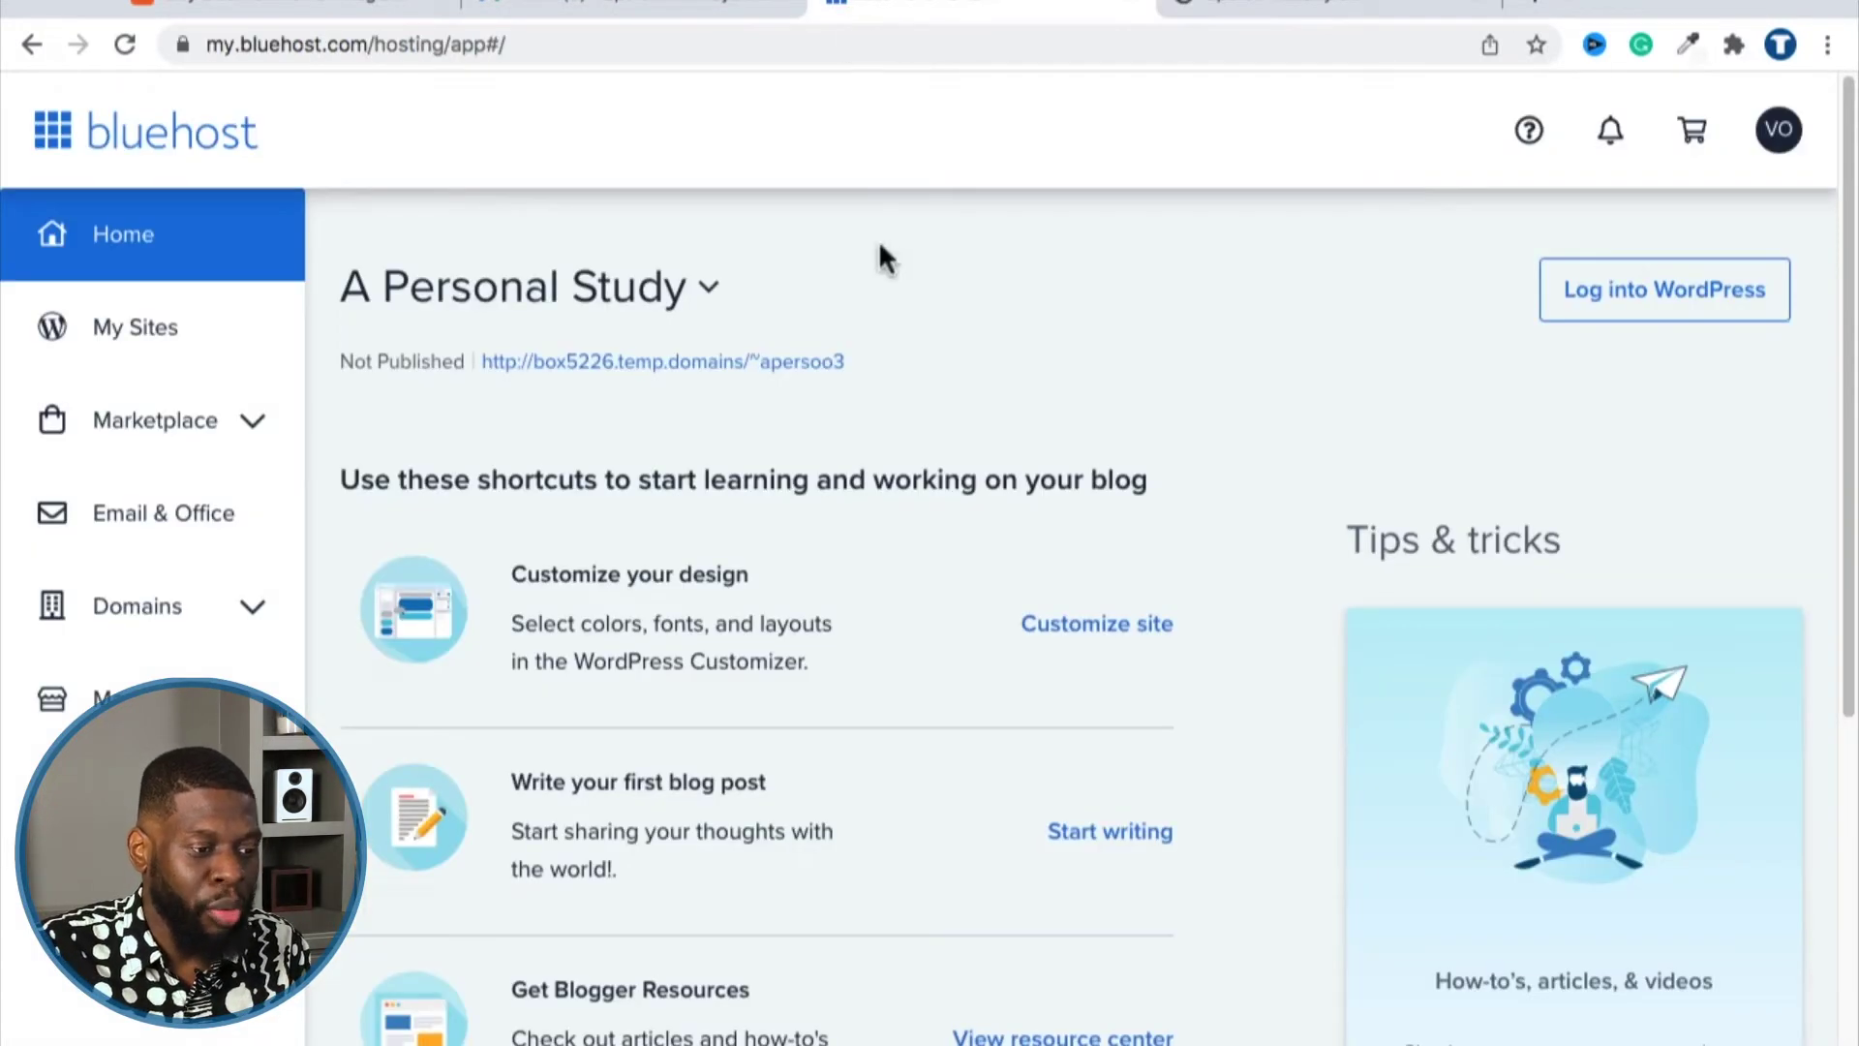
mouse_move(1522, 1026)
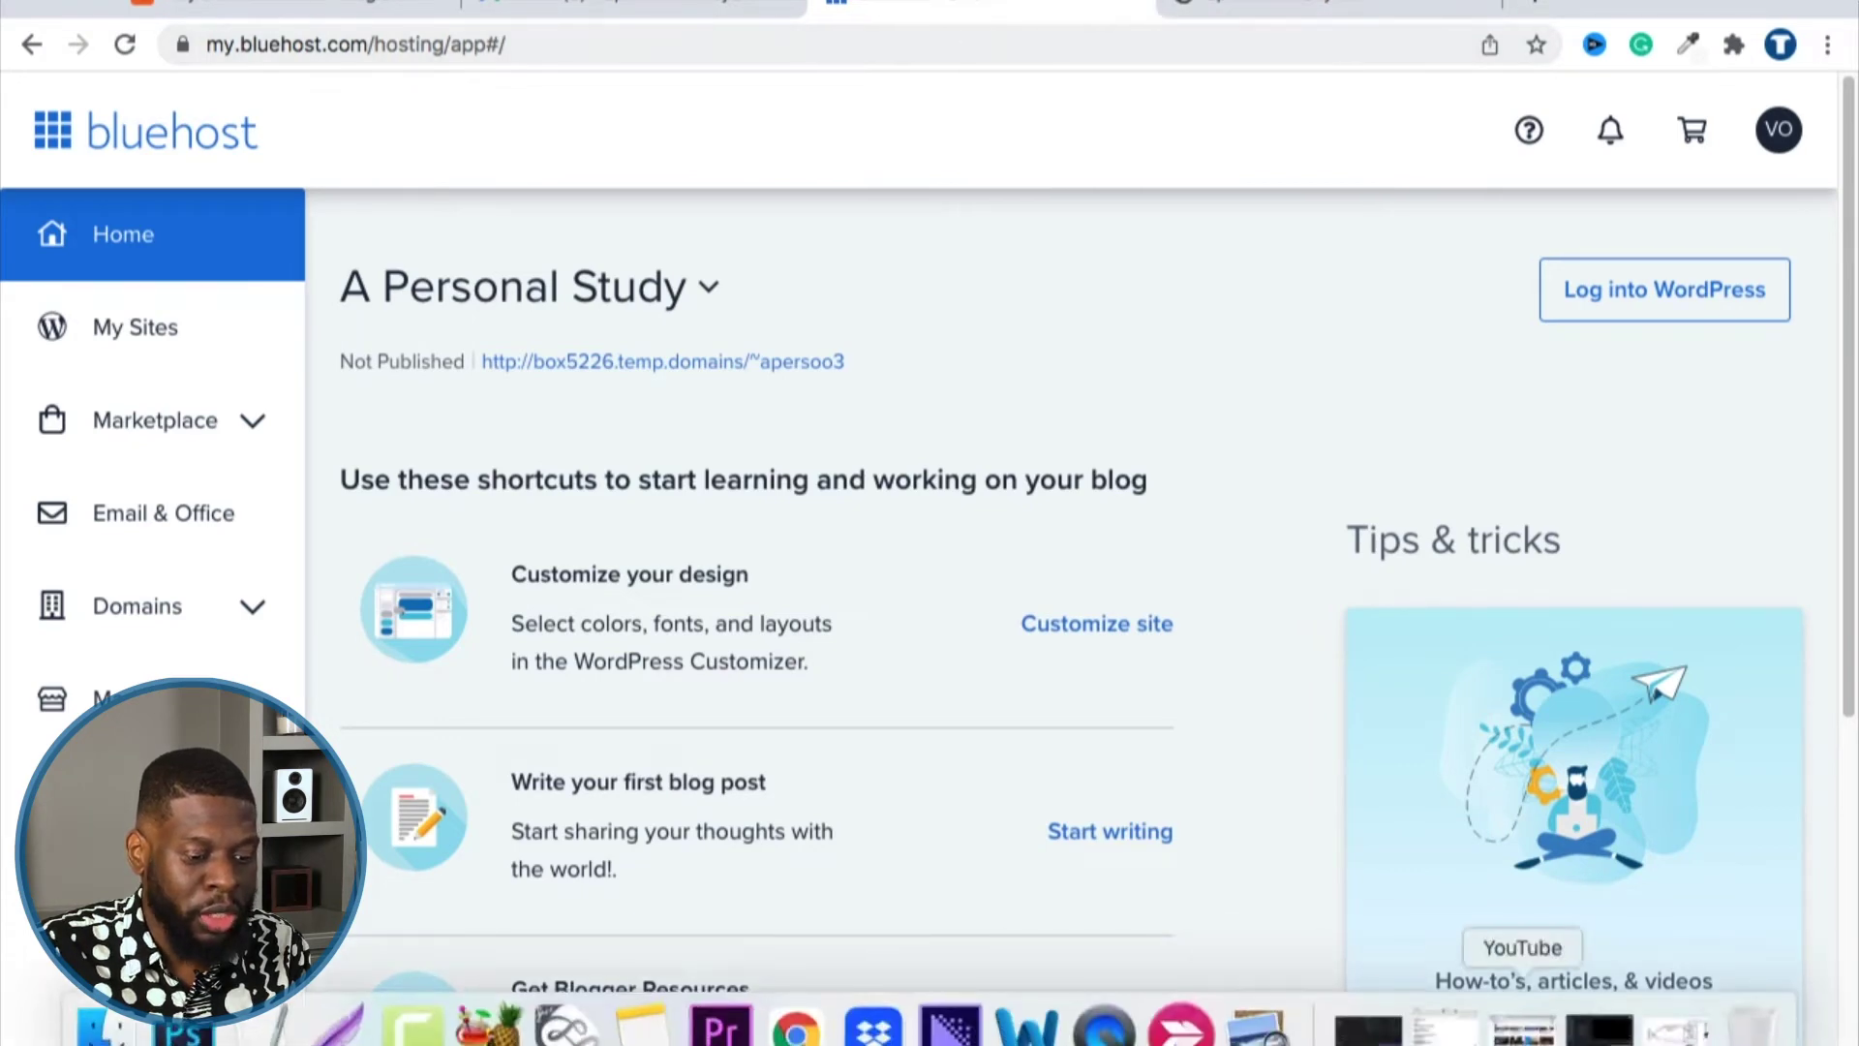
click(1674, 1028)
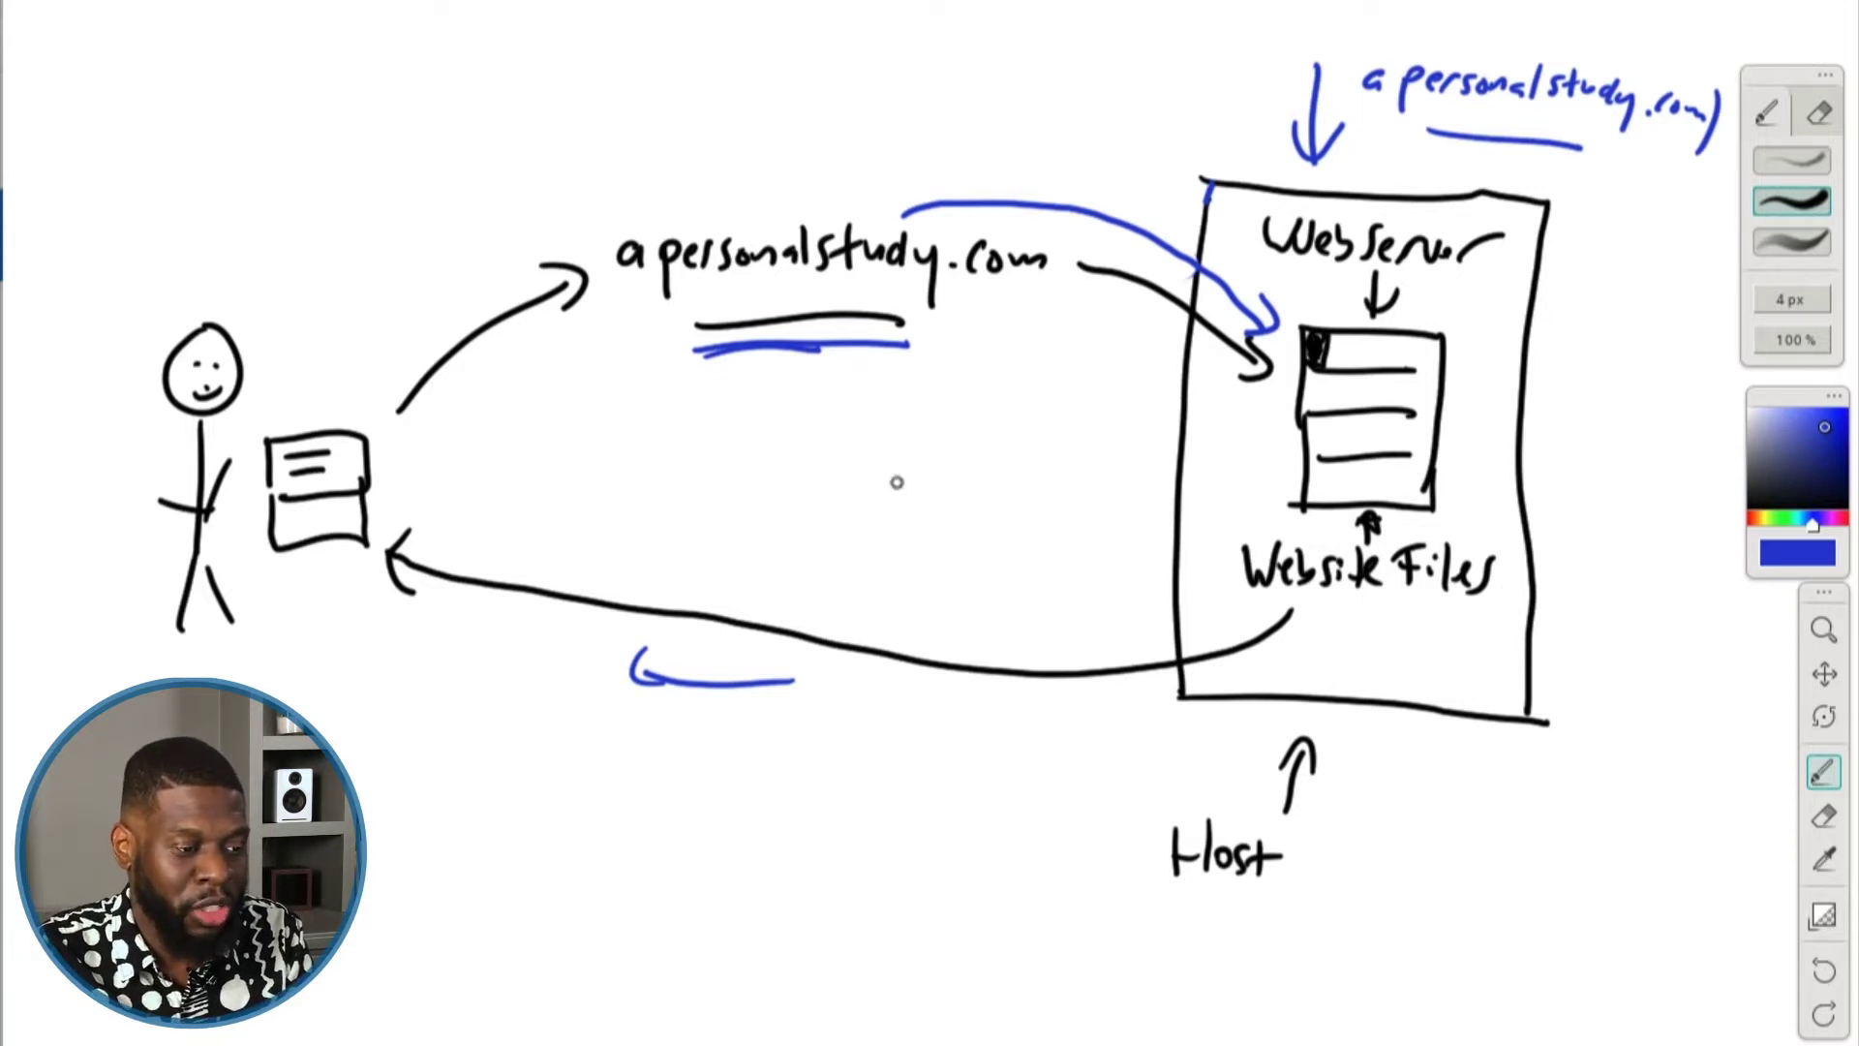
Draw a blue curve and a small blue arrow into the Web Server box beside the file icon.
mouse_move(857, 110)
mouse_down()
mouse_move(850, 129)
mouse_move(930, 151)
mouse_move(881, 167)
mouse_move(1148, 189)
mouse_up()
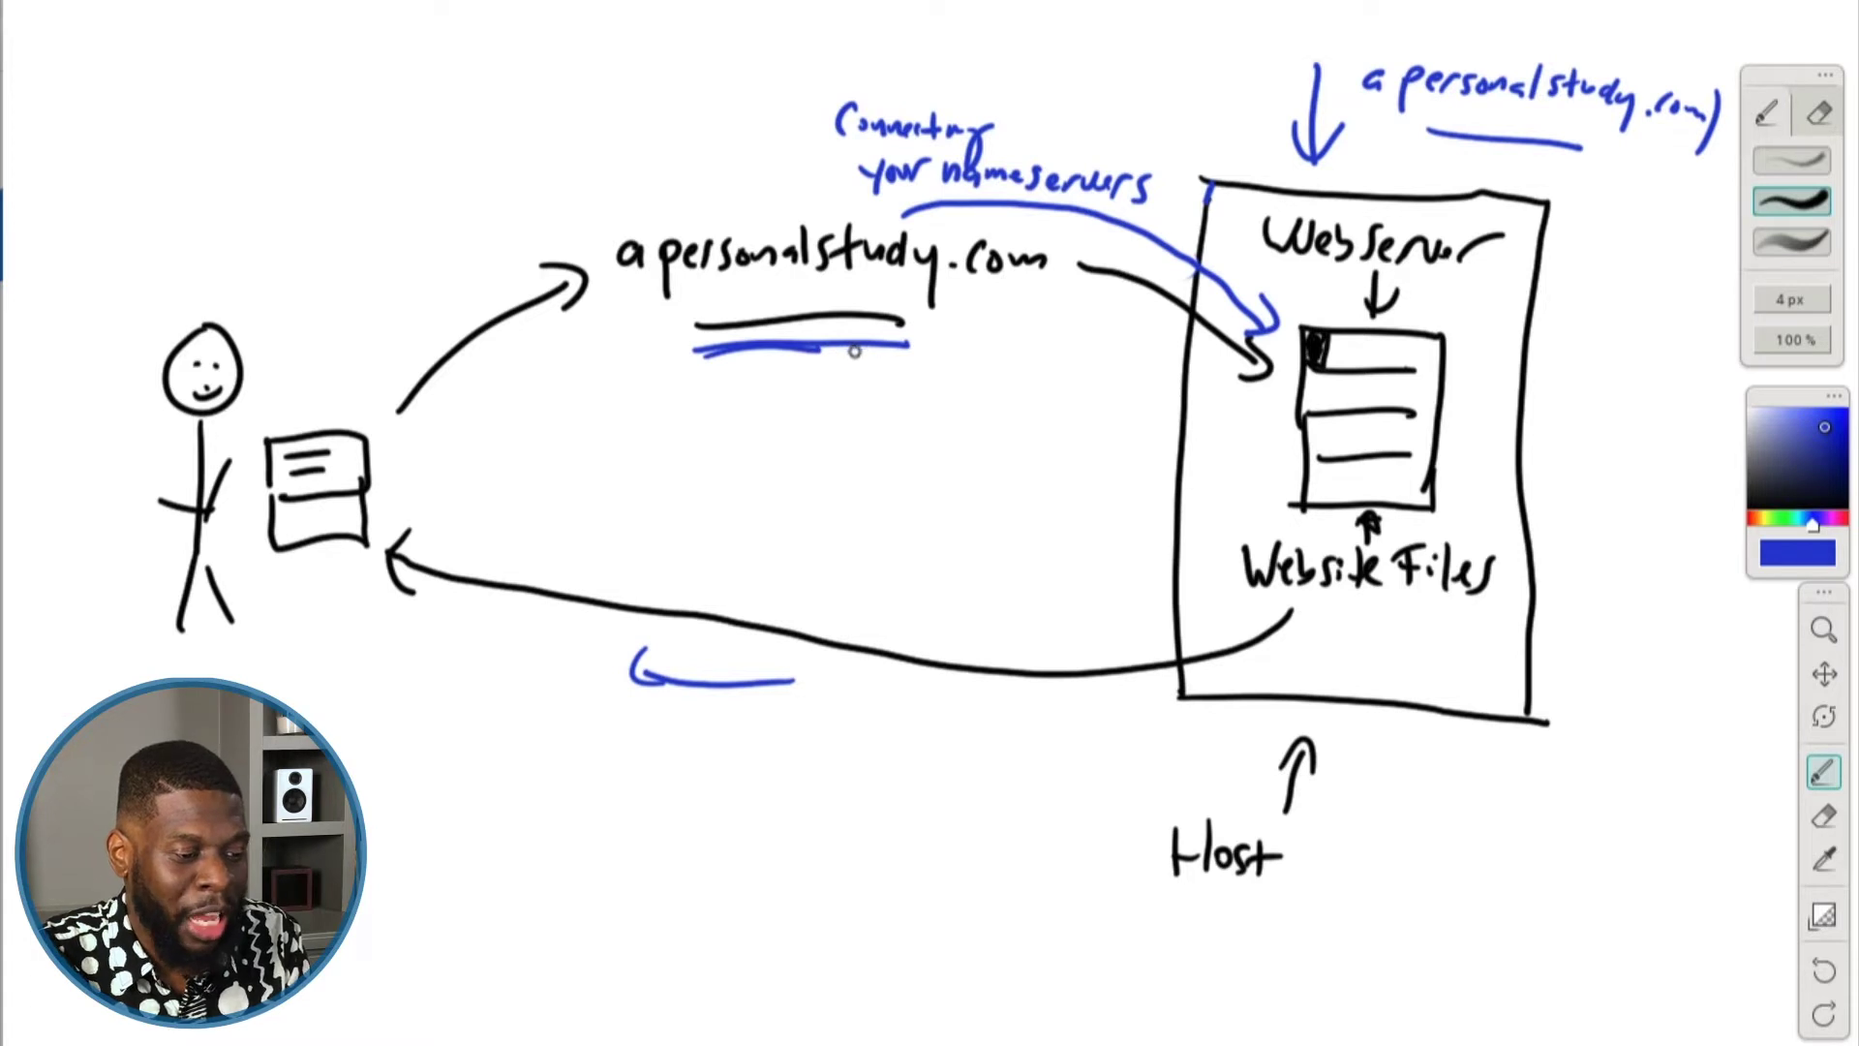
drag(1491, 314, 1475, 337)
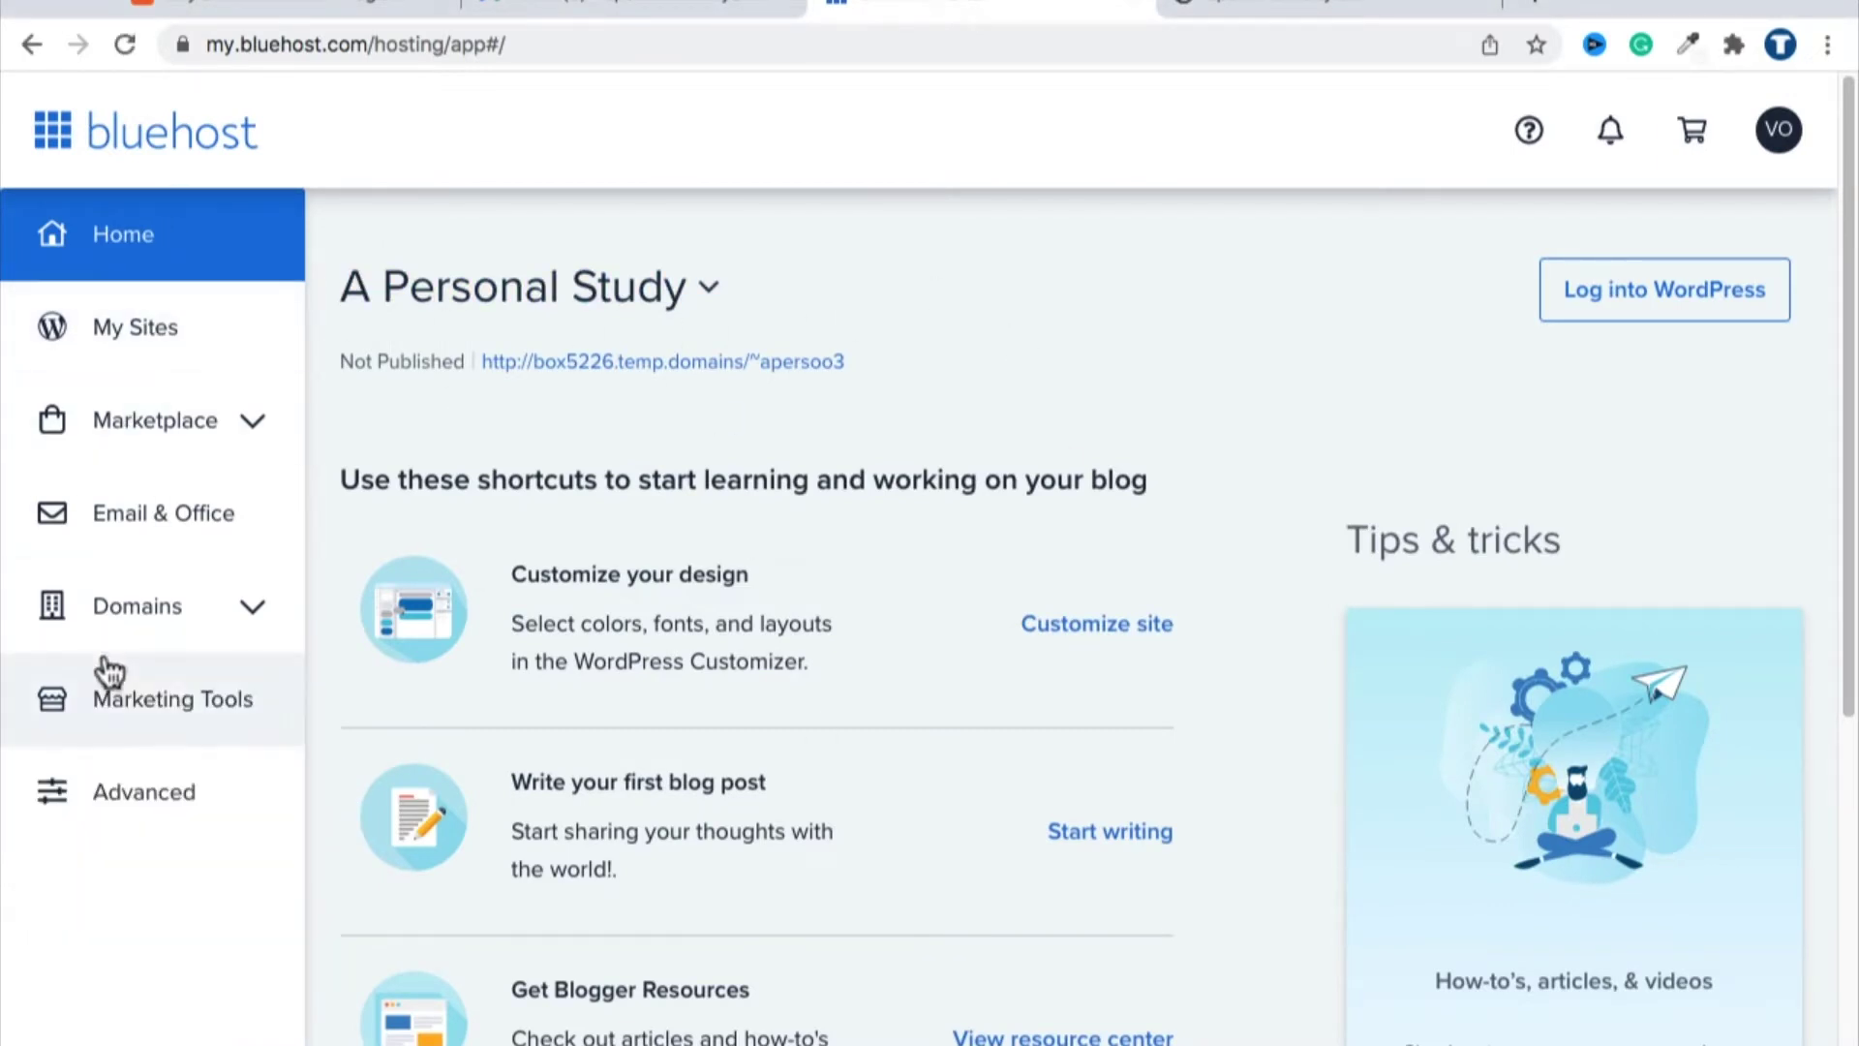
Go to Domains > My Domains and open Manage for apersonalstudy.com.
click(114, 619)
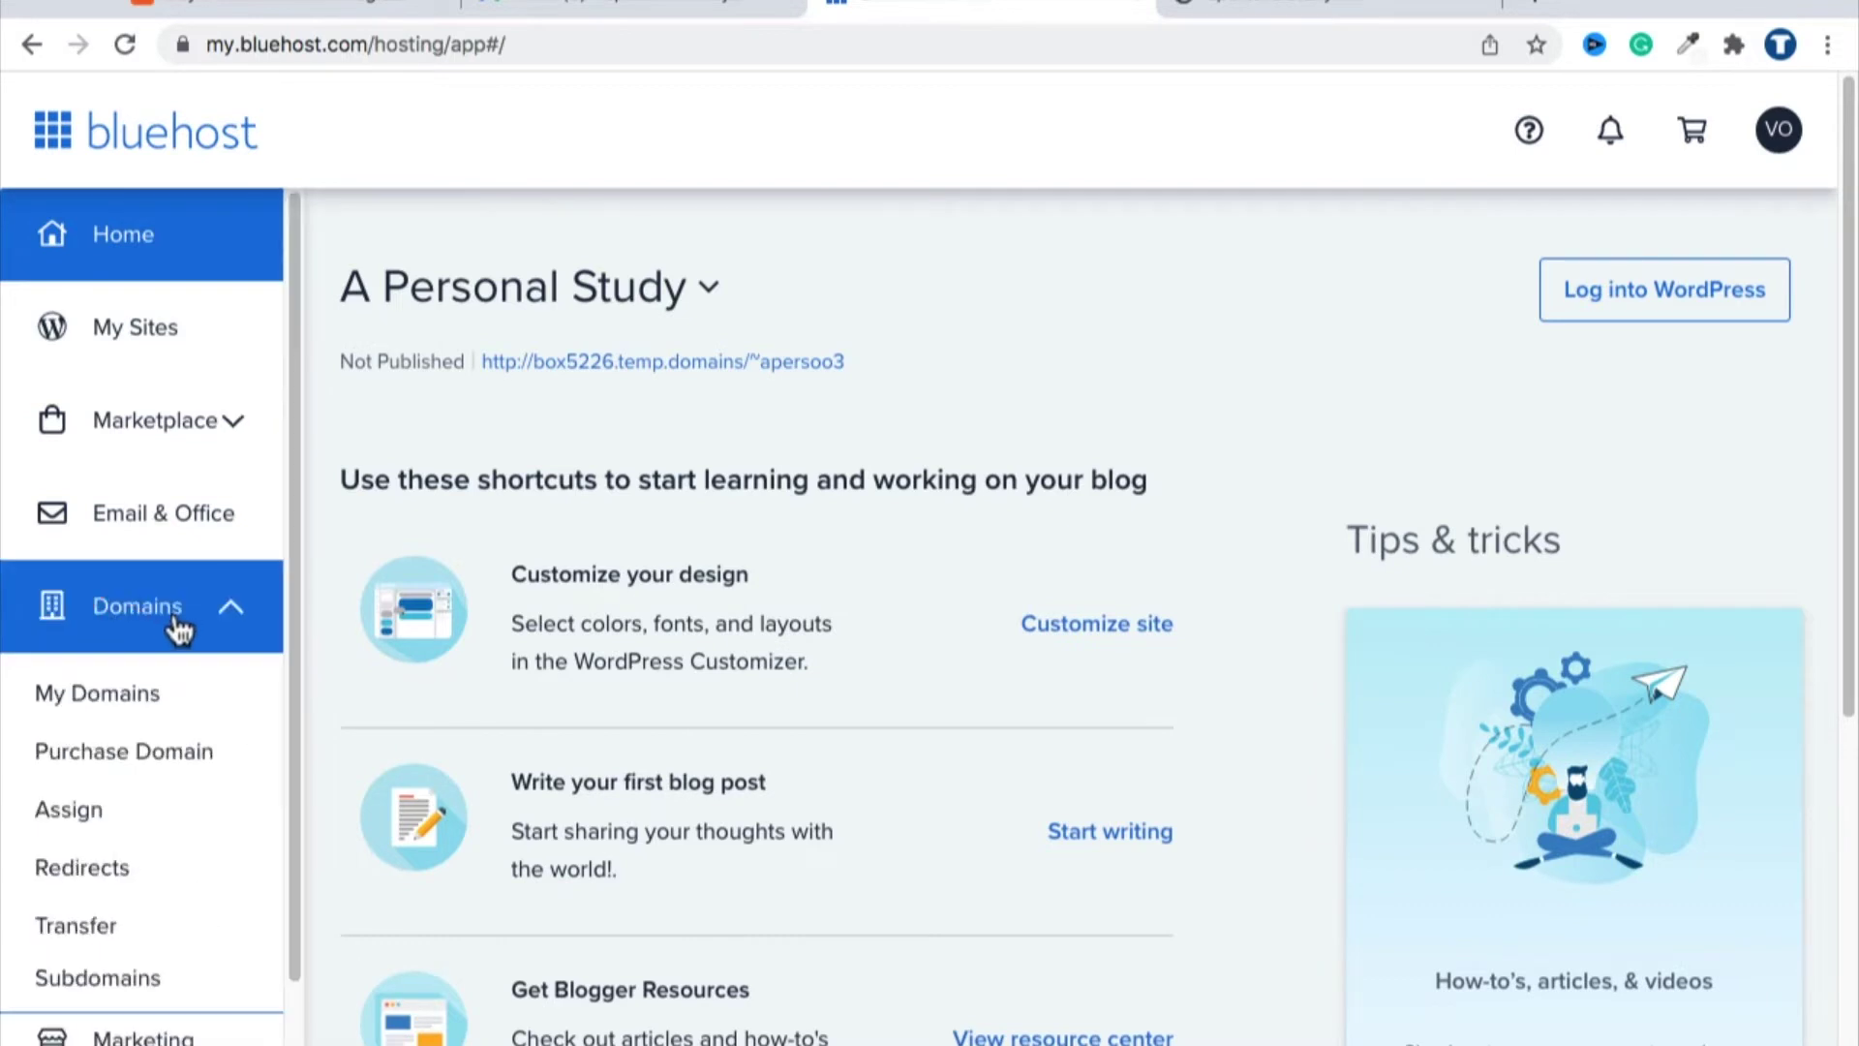
click(138, 695)
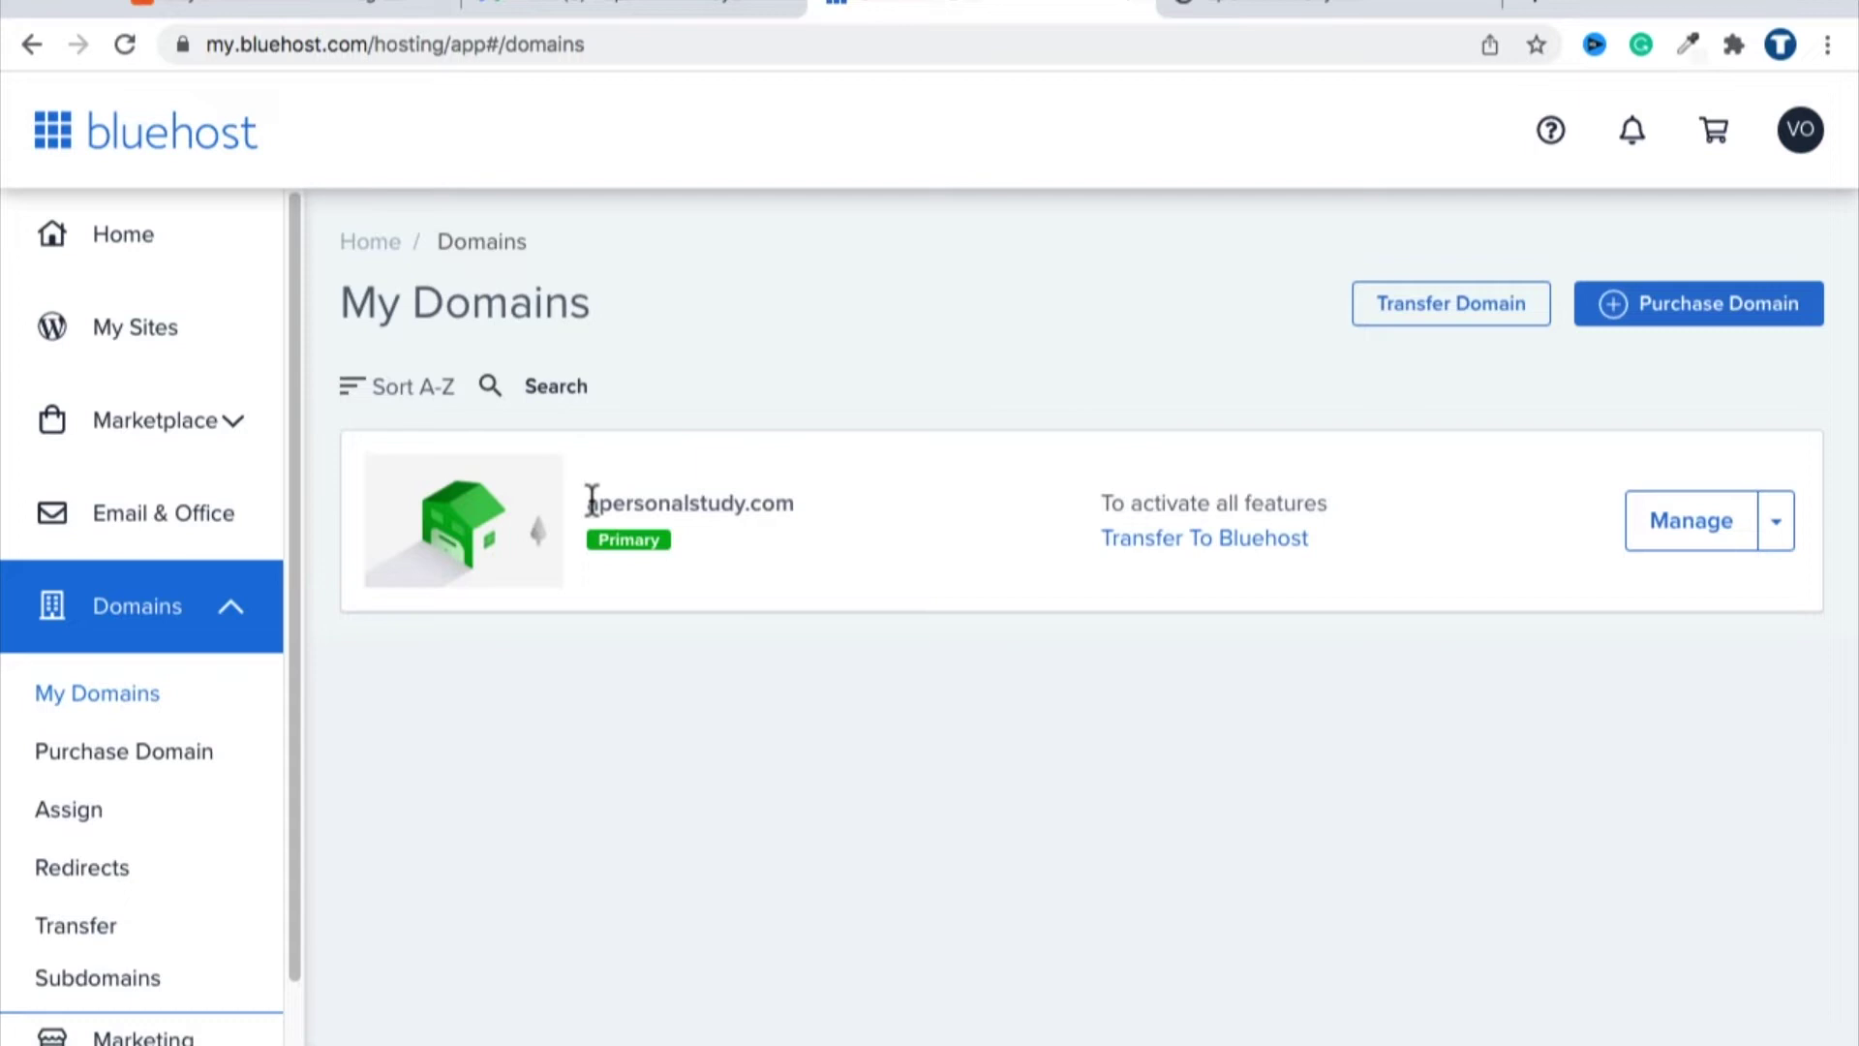
drag(585, 503, 788, 514)
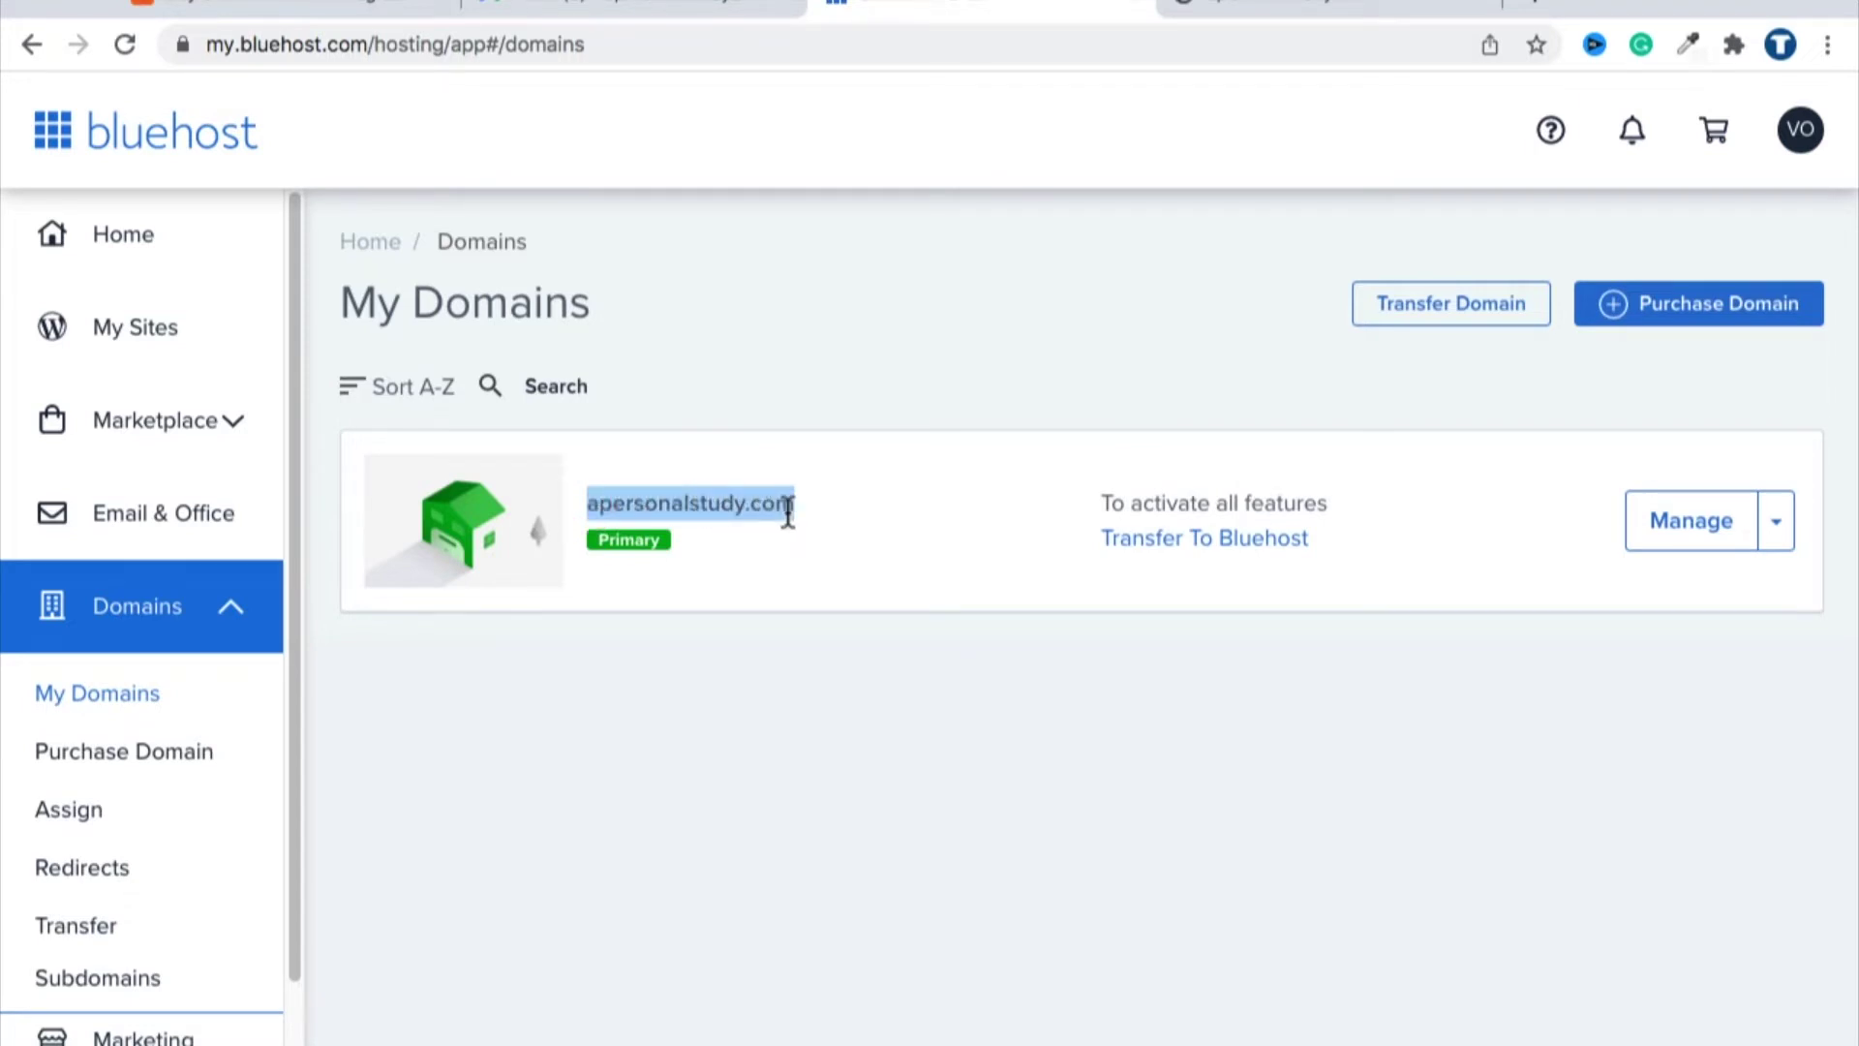
click(586, 506)
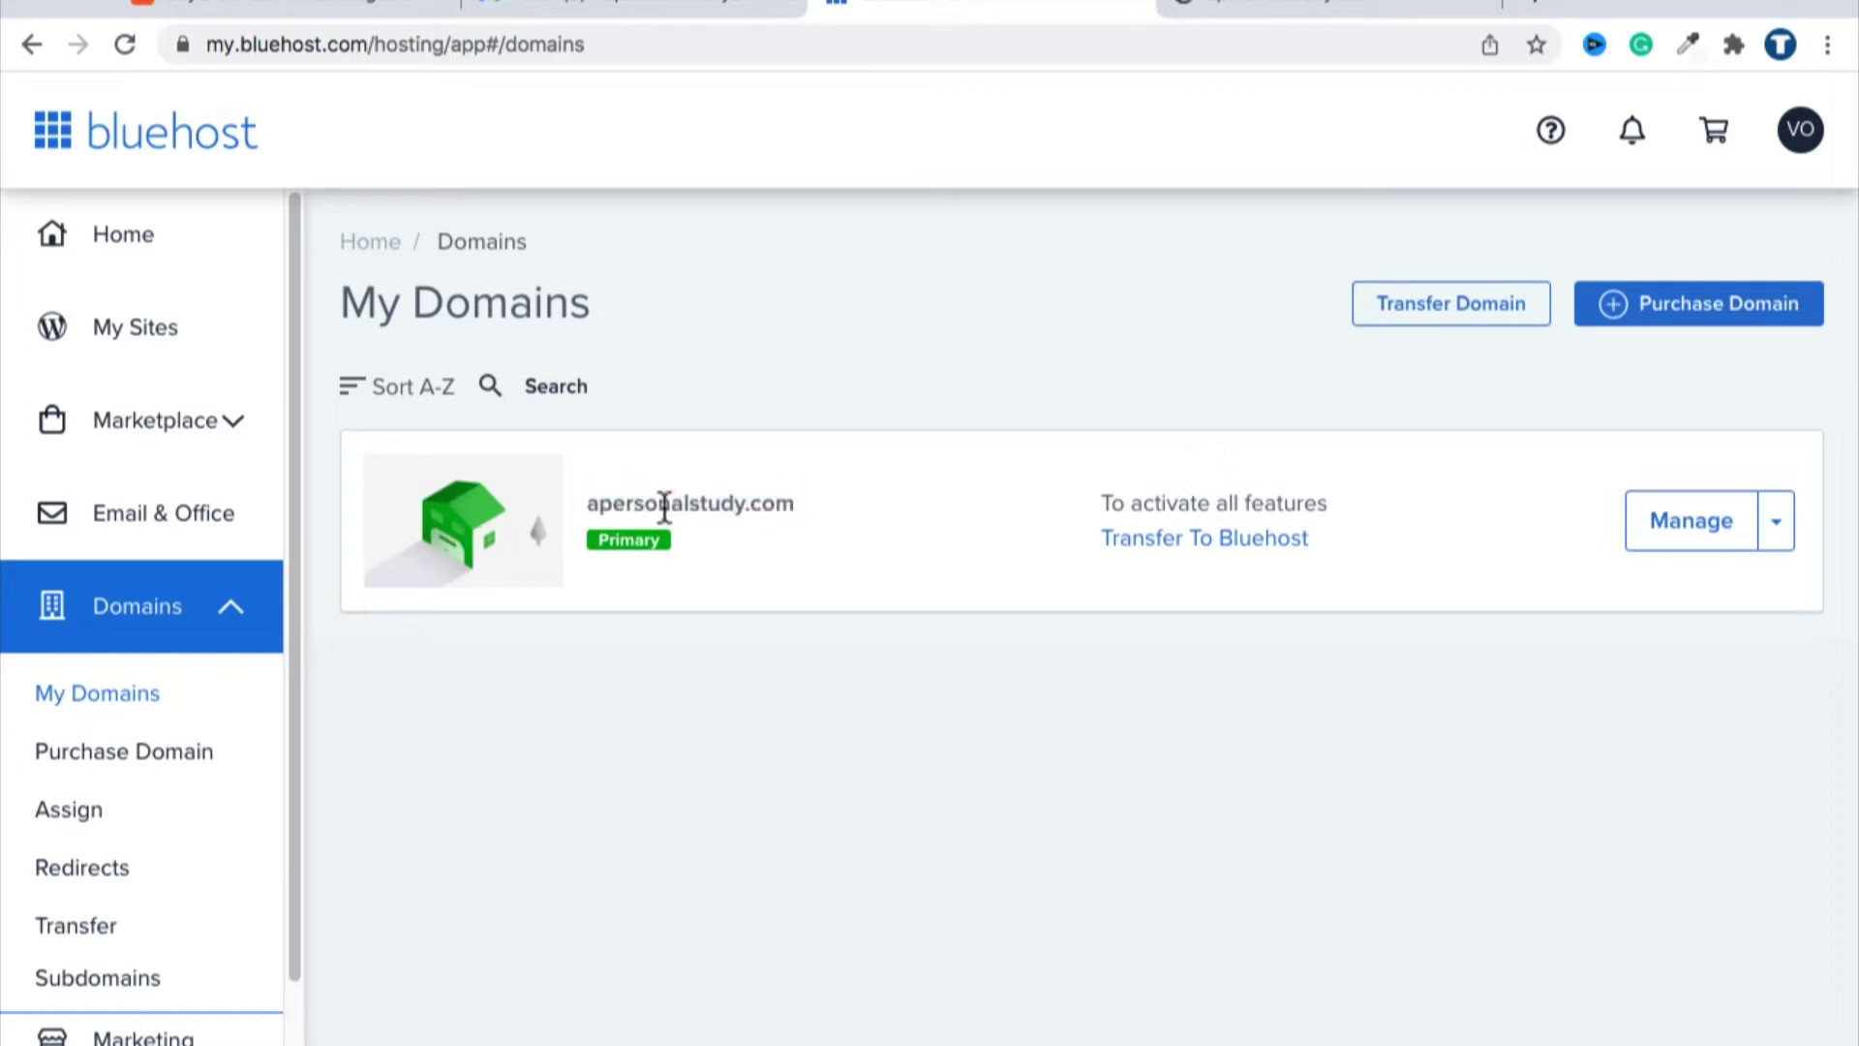
click(1674, 531)
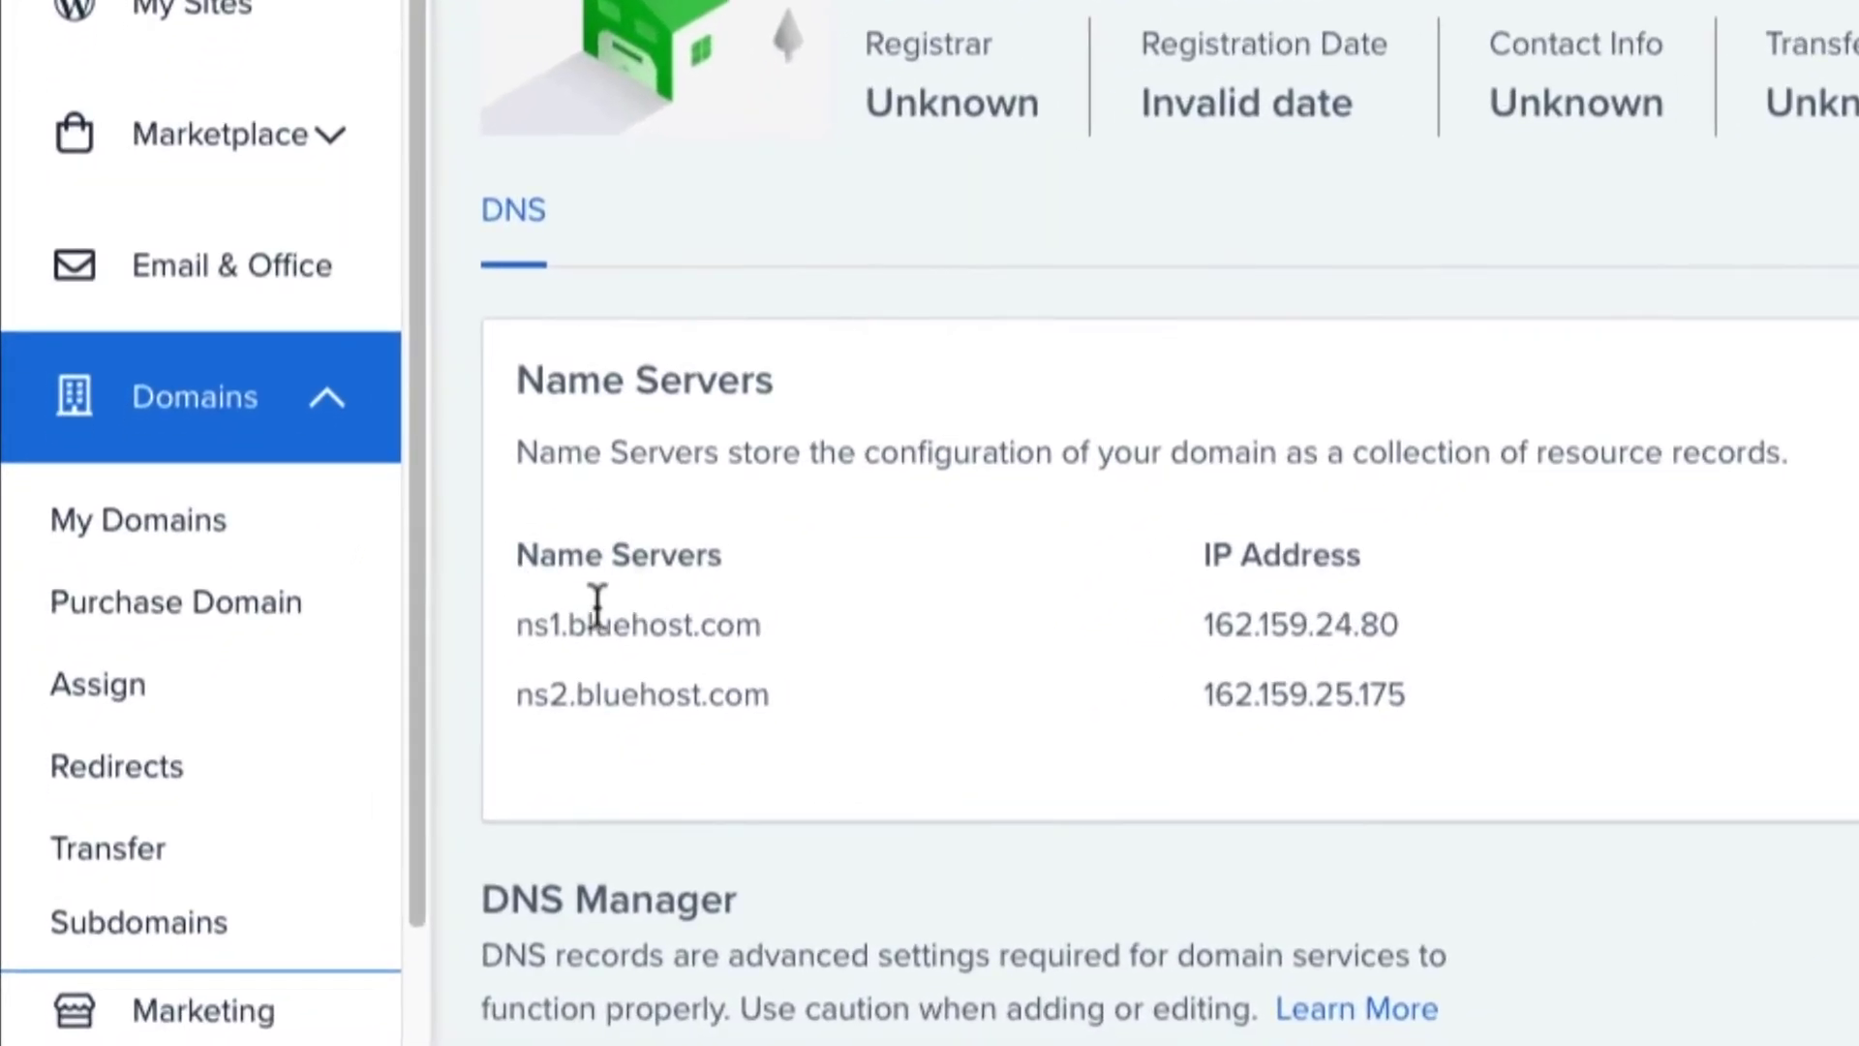
Highlight nameservers ns1/ns2.bluehost.com and their IPs 162.159.24.80 and 162.159.25.175.
drag(529, 627, 748, 629)
drag(1186, 624, 1449, 639)
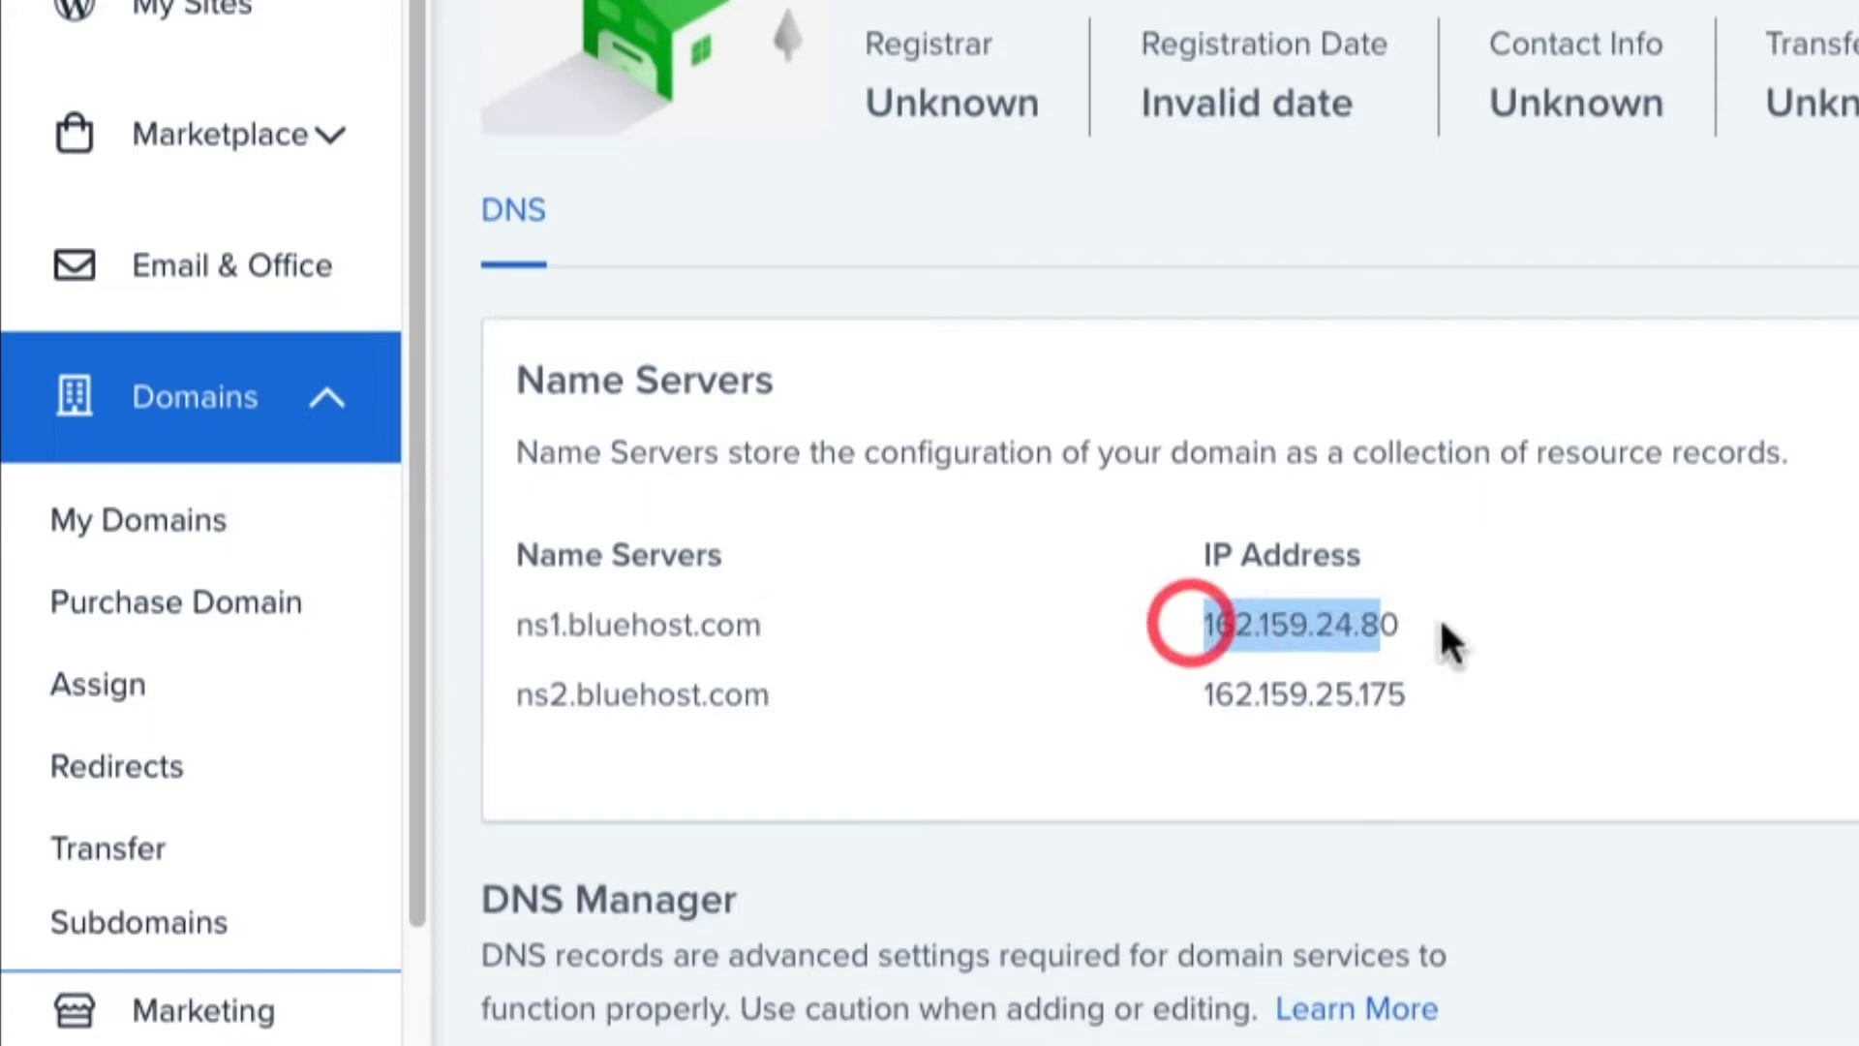
drag(514, 694, 823, 697)
click(1159, 692)
drag(1159, 692, 1423, 719)
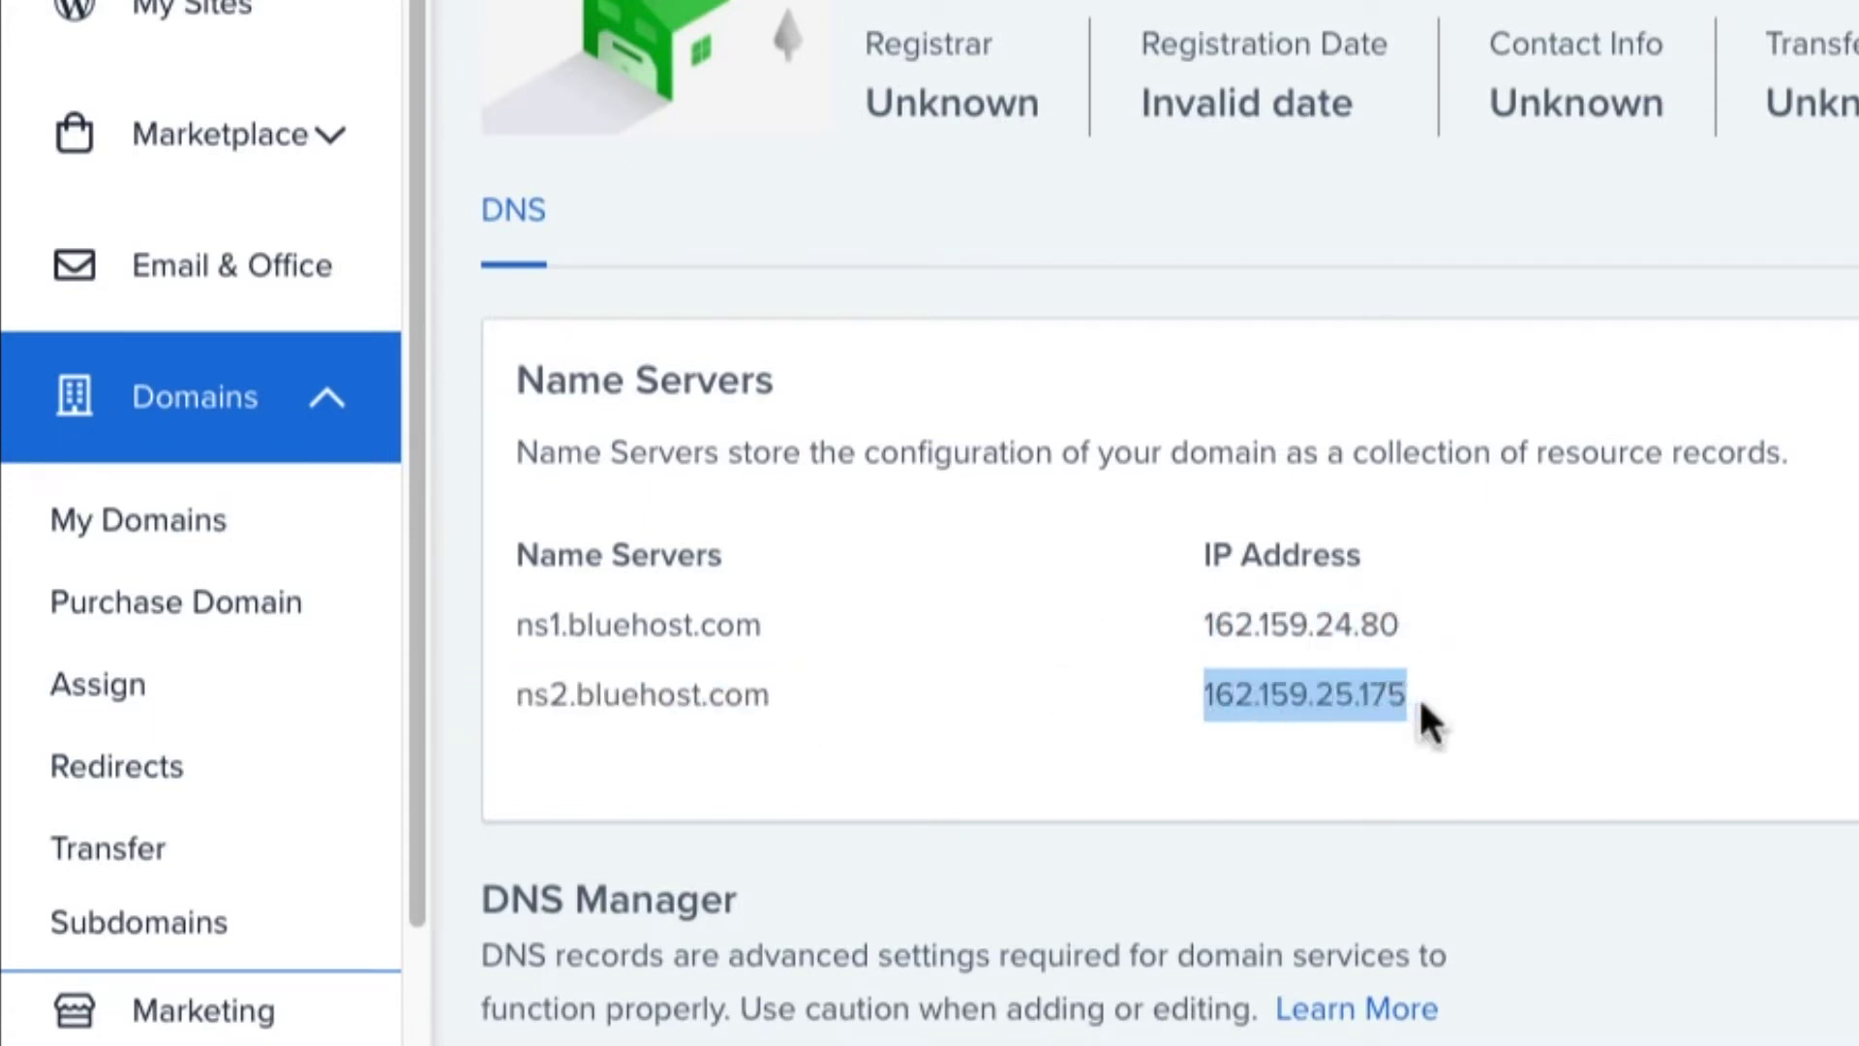
click(722, 655)
drag(762, 630, 535, 629)
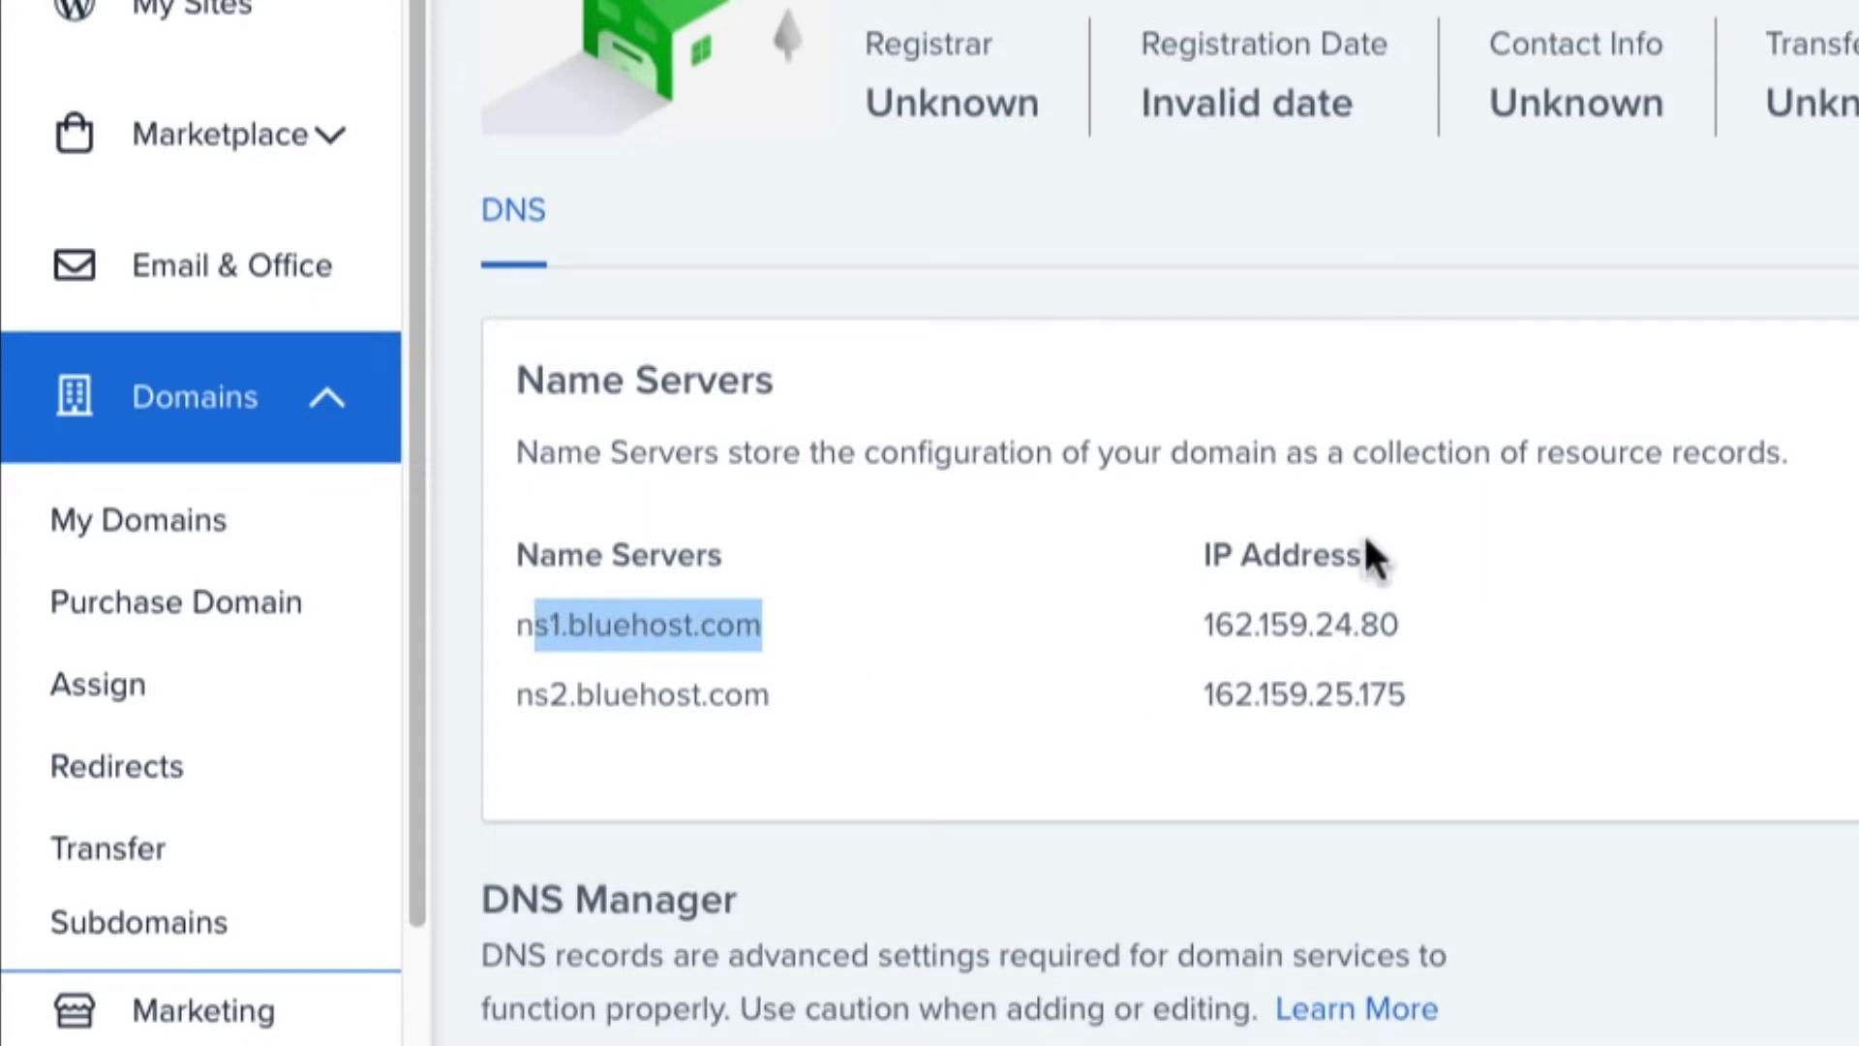
drag(1108, 626, 1404, 630)
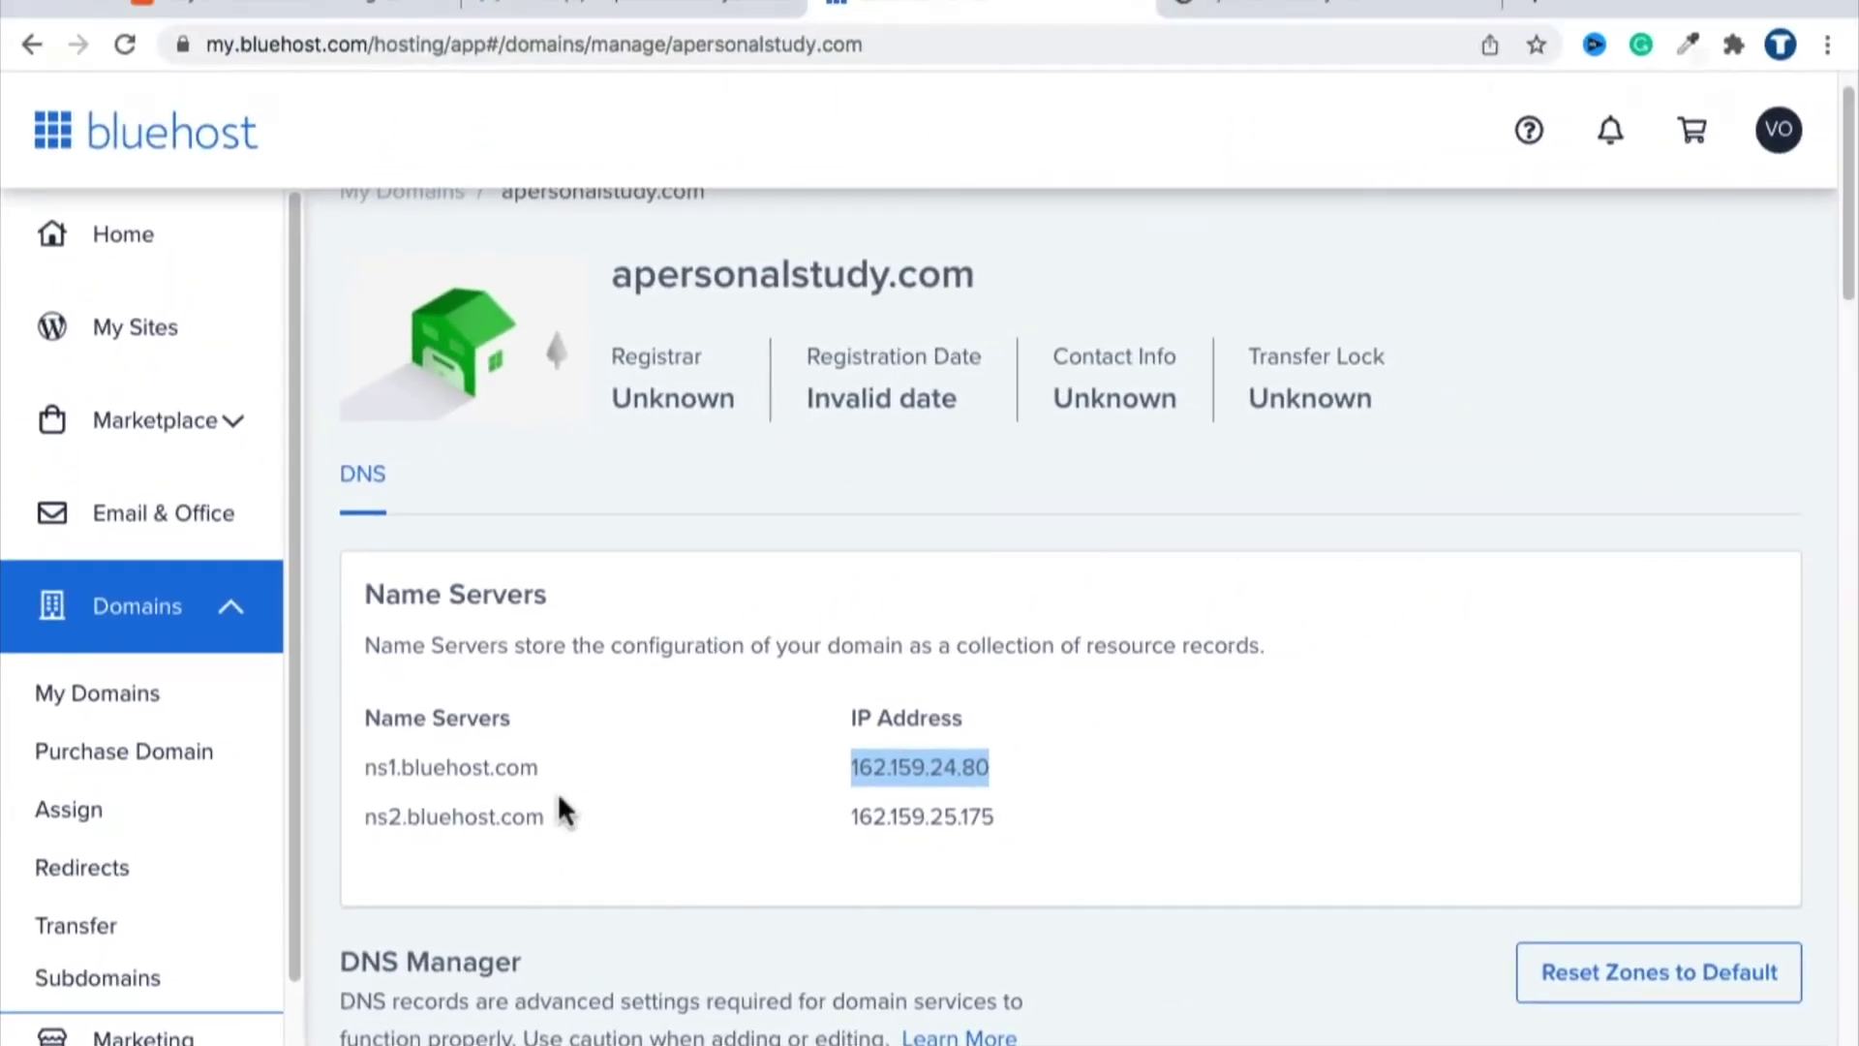
drag(613, 767, 358, 767)
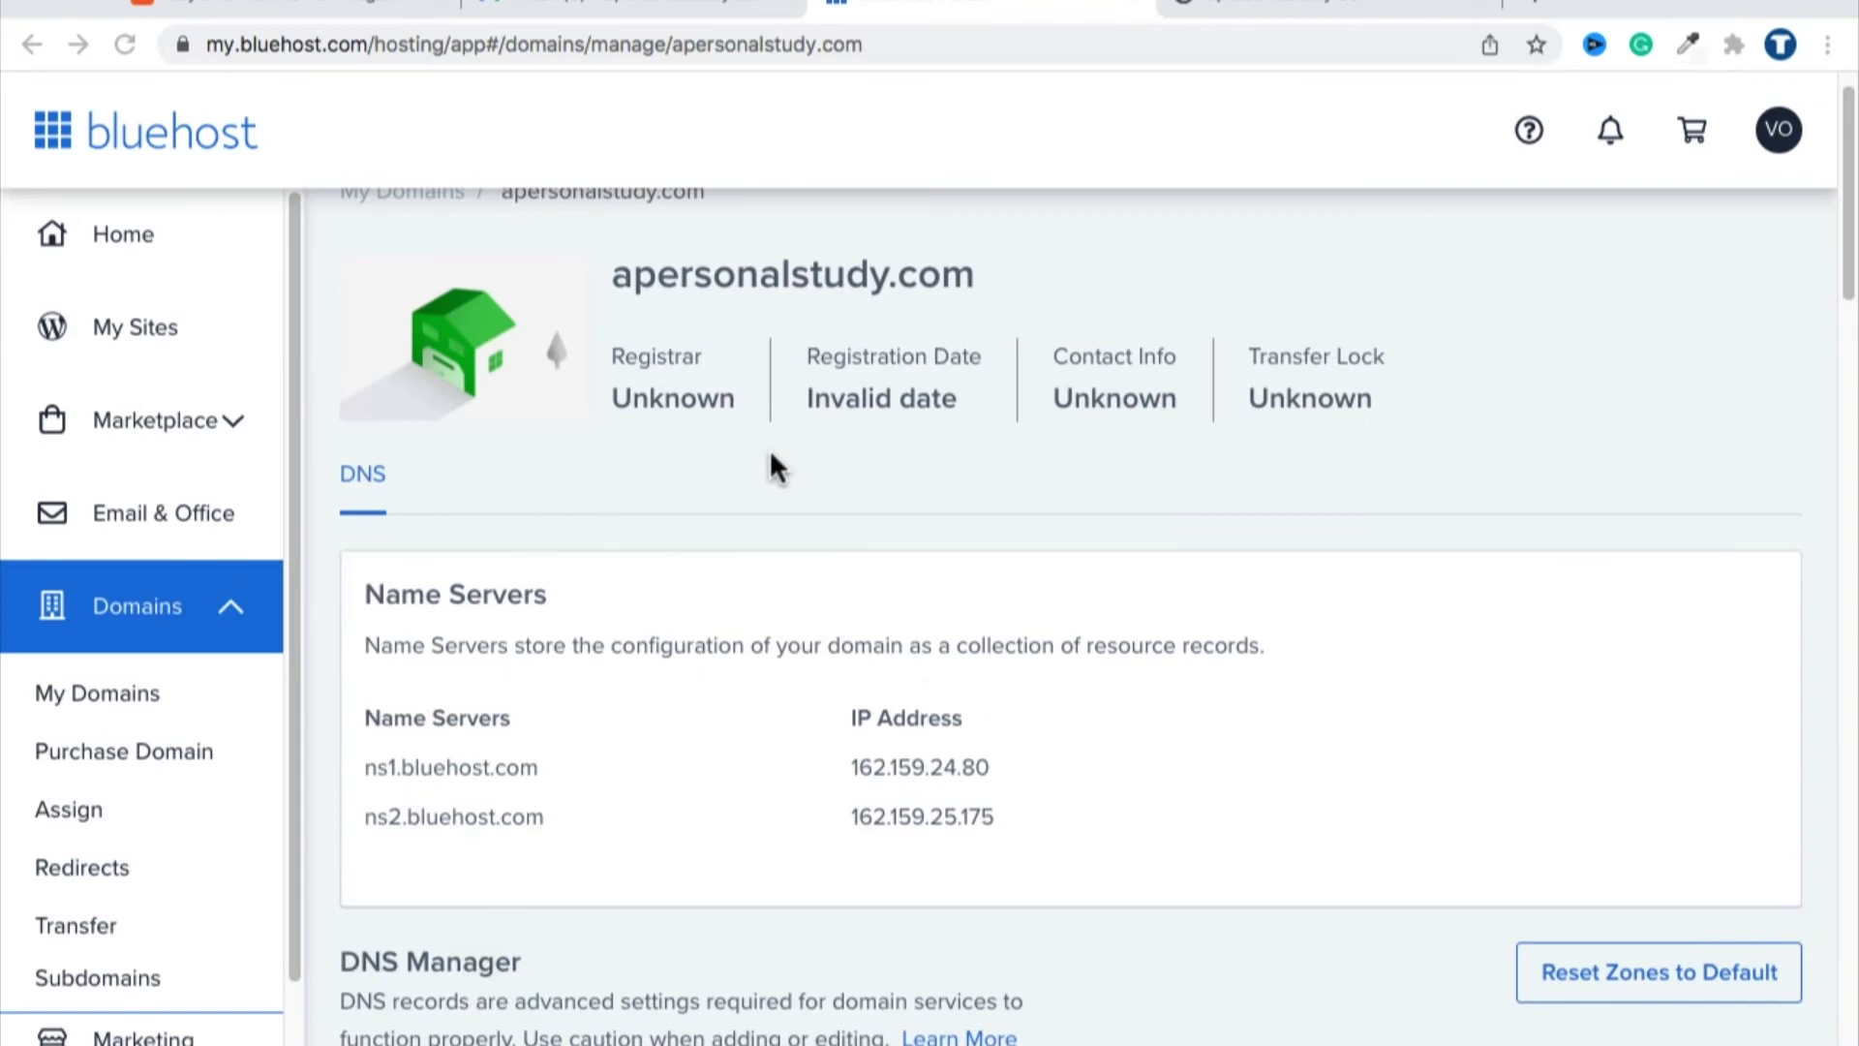
In the Namecheap tab, go to Dashboard and sign in with the account username and password.
click(276, 9)
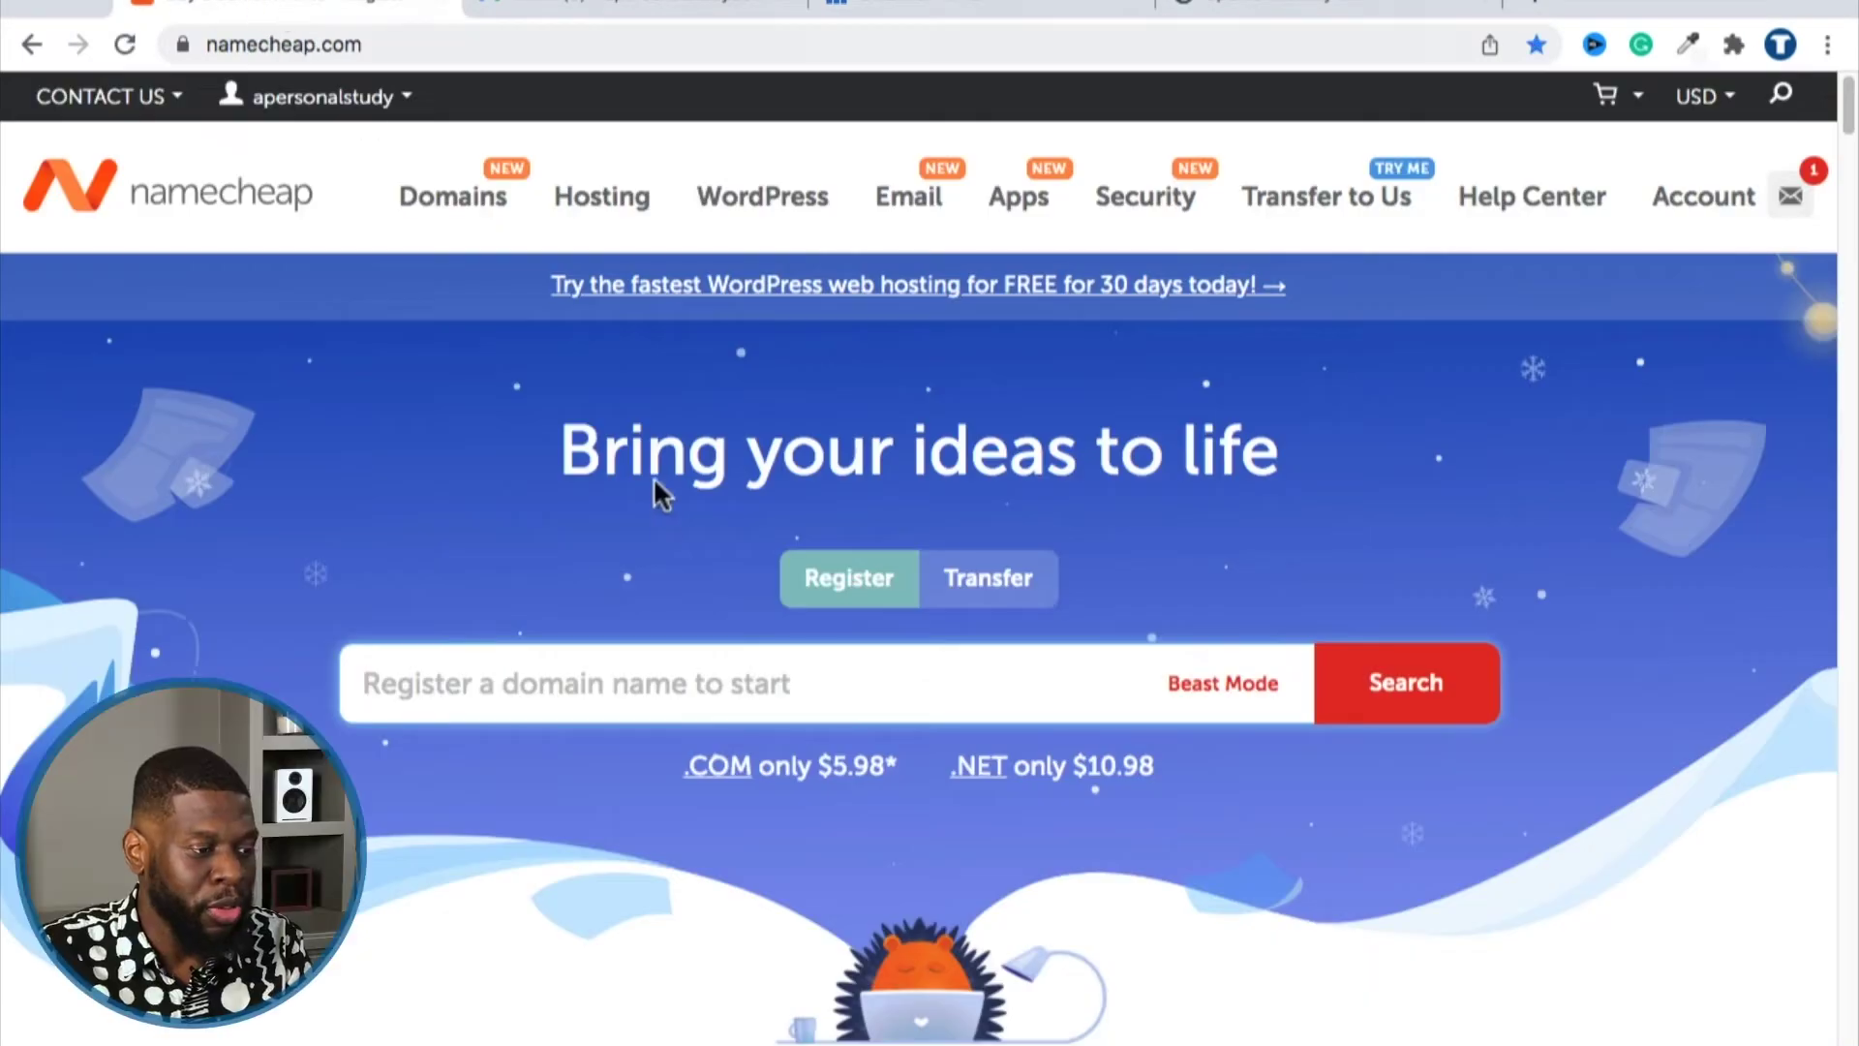
click(308, 101)
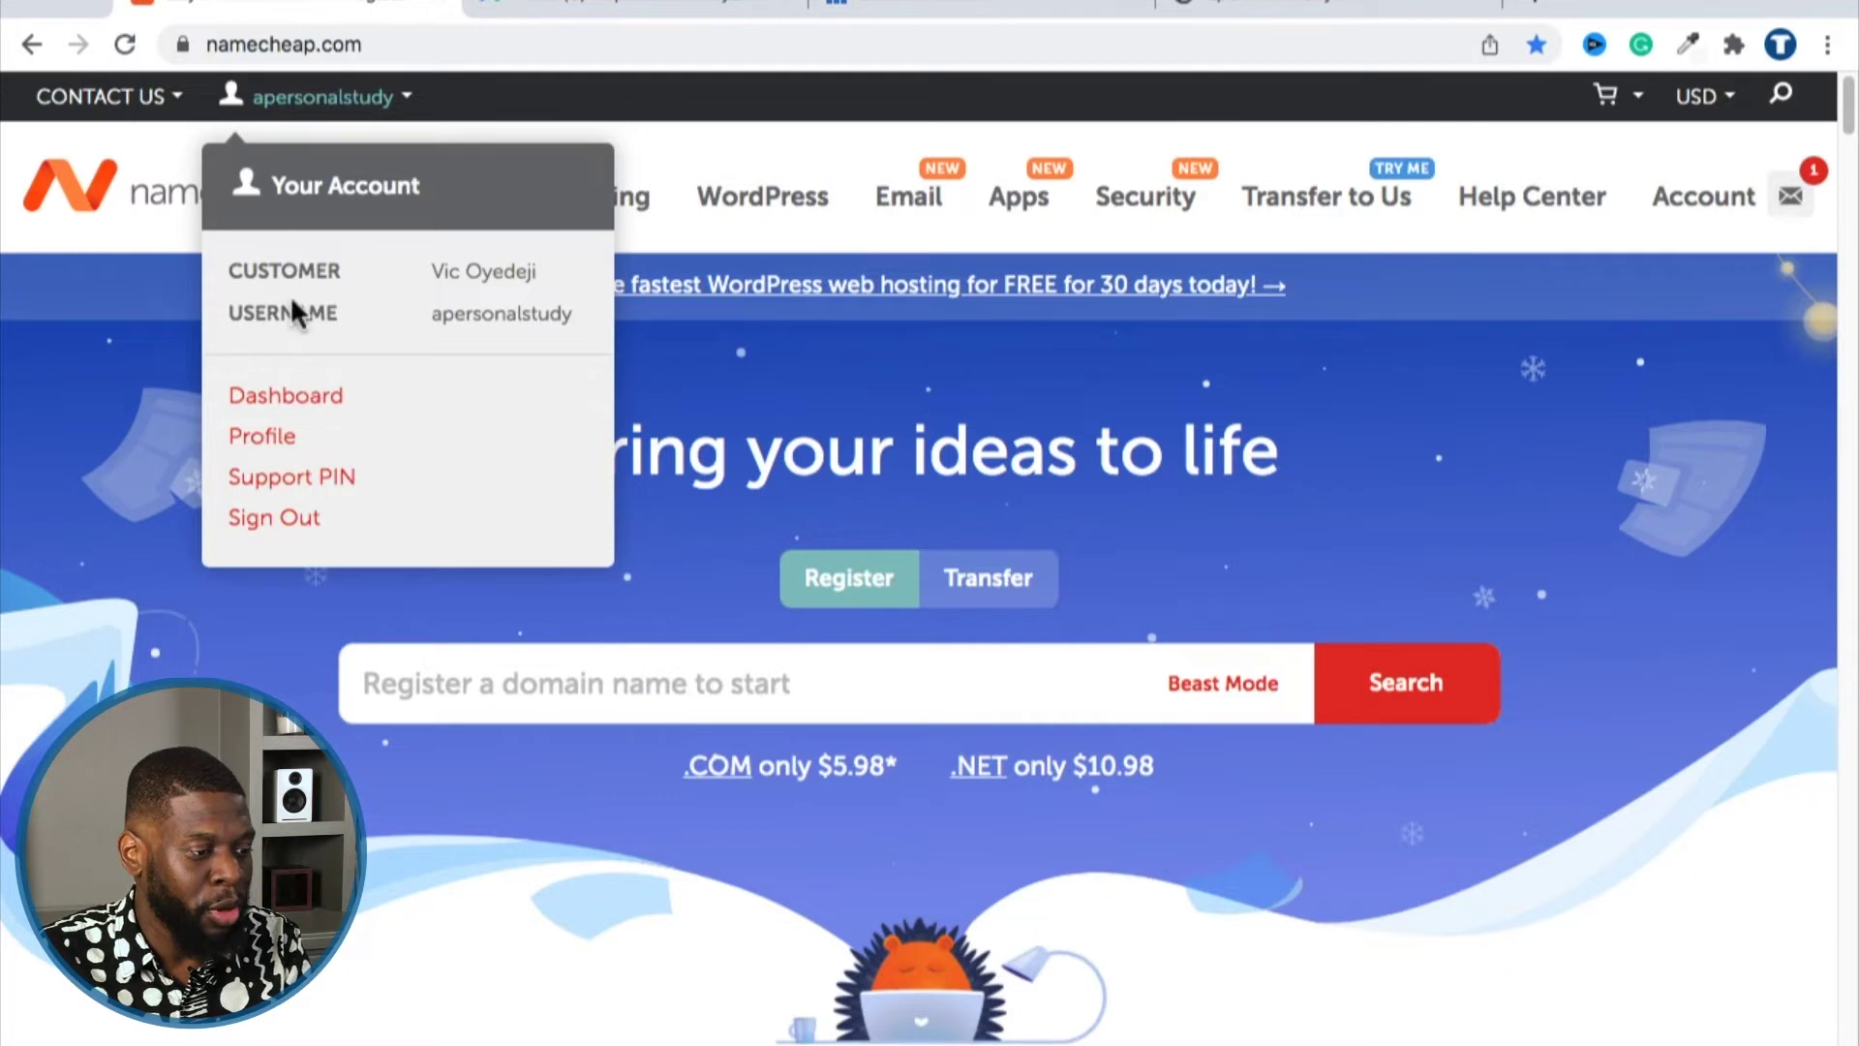
click(290, 399)
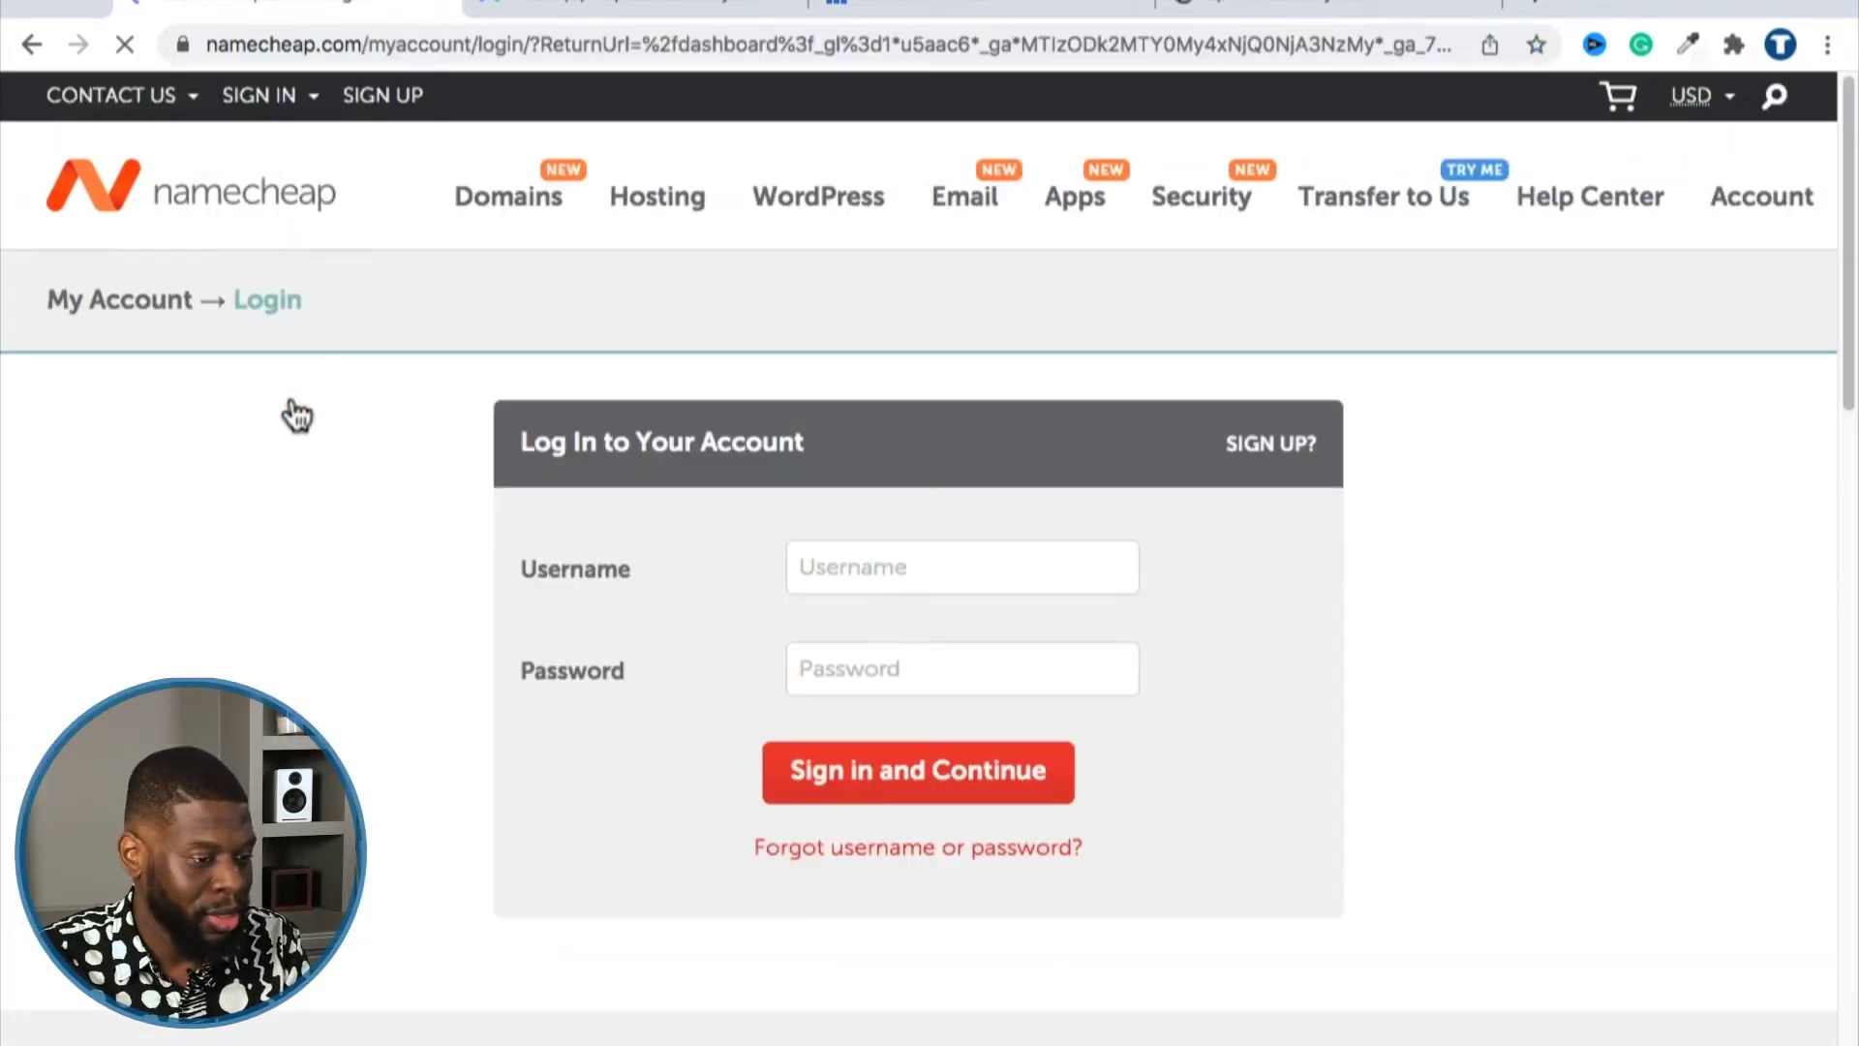
click(968, 573)
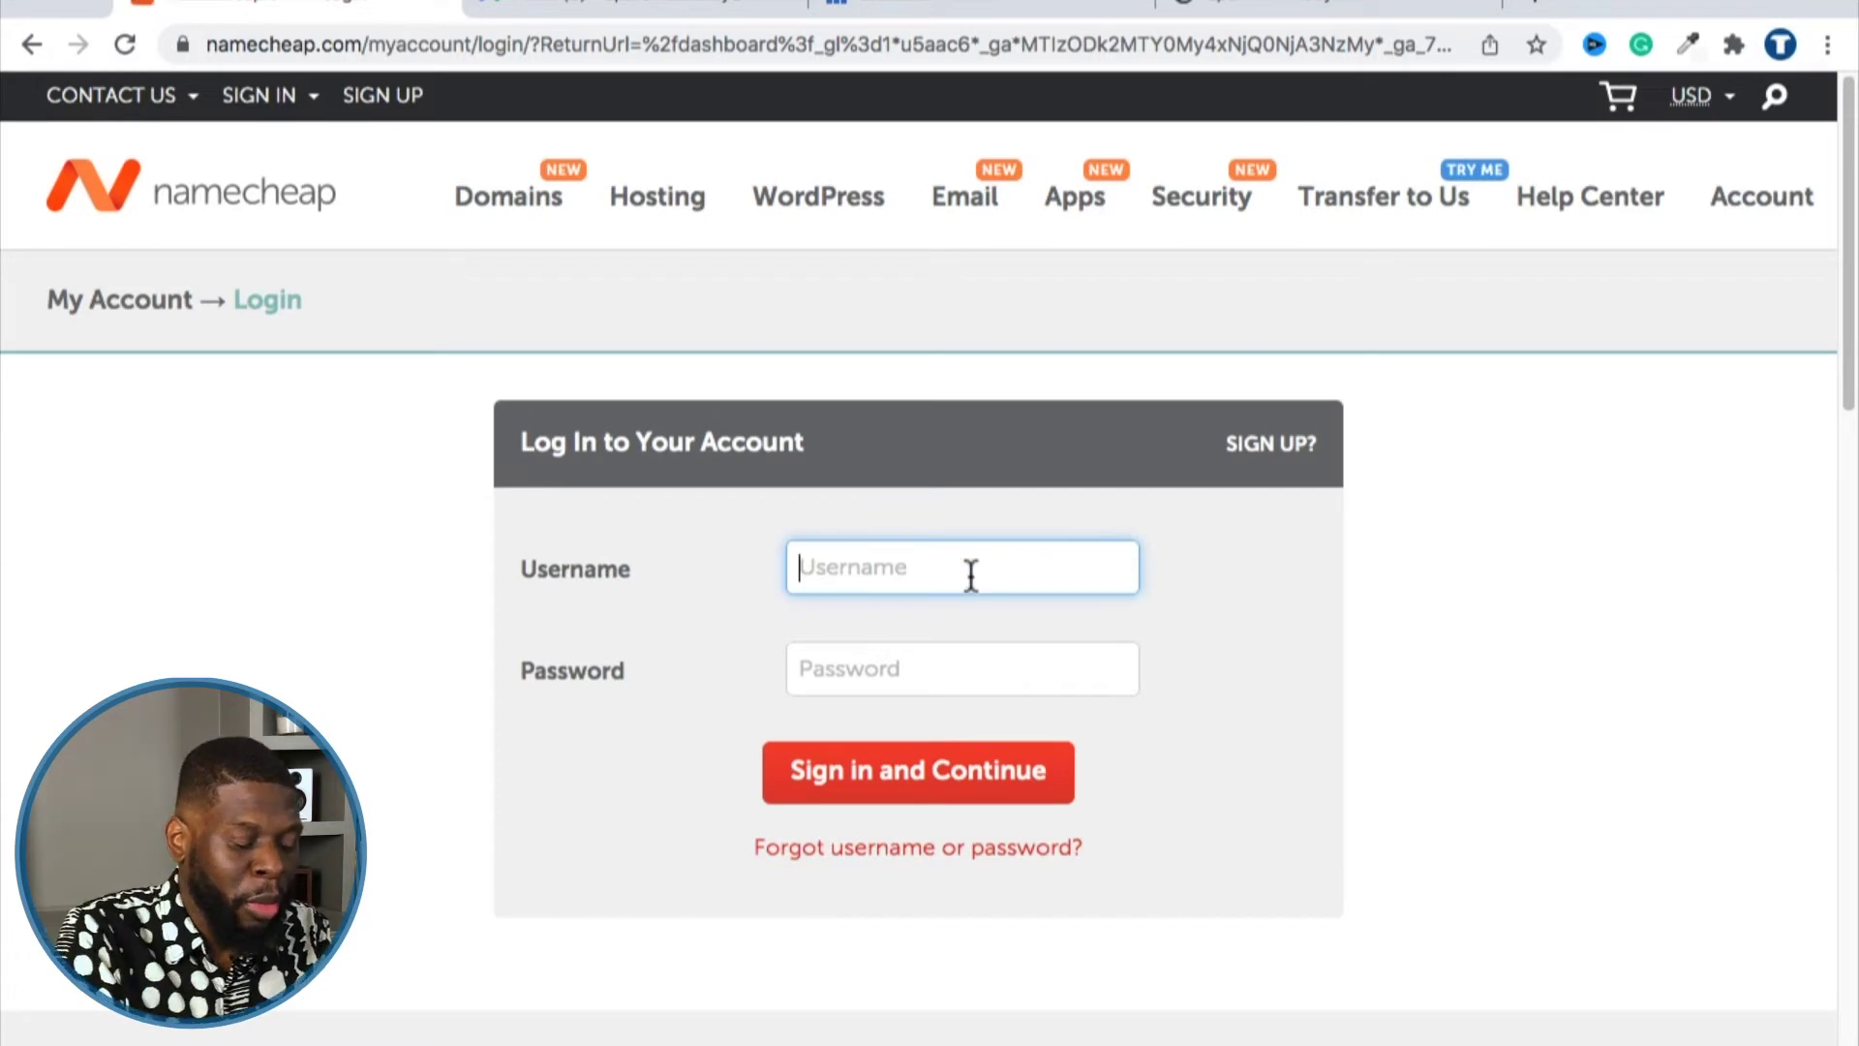
text(apersonalstud)
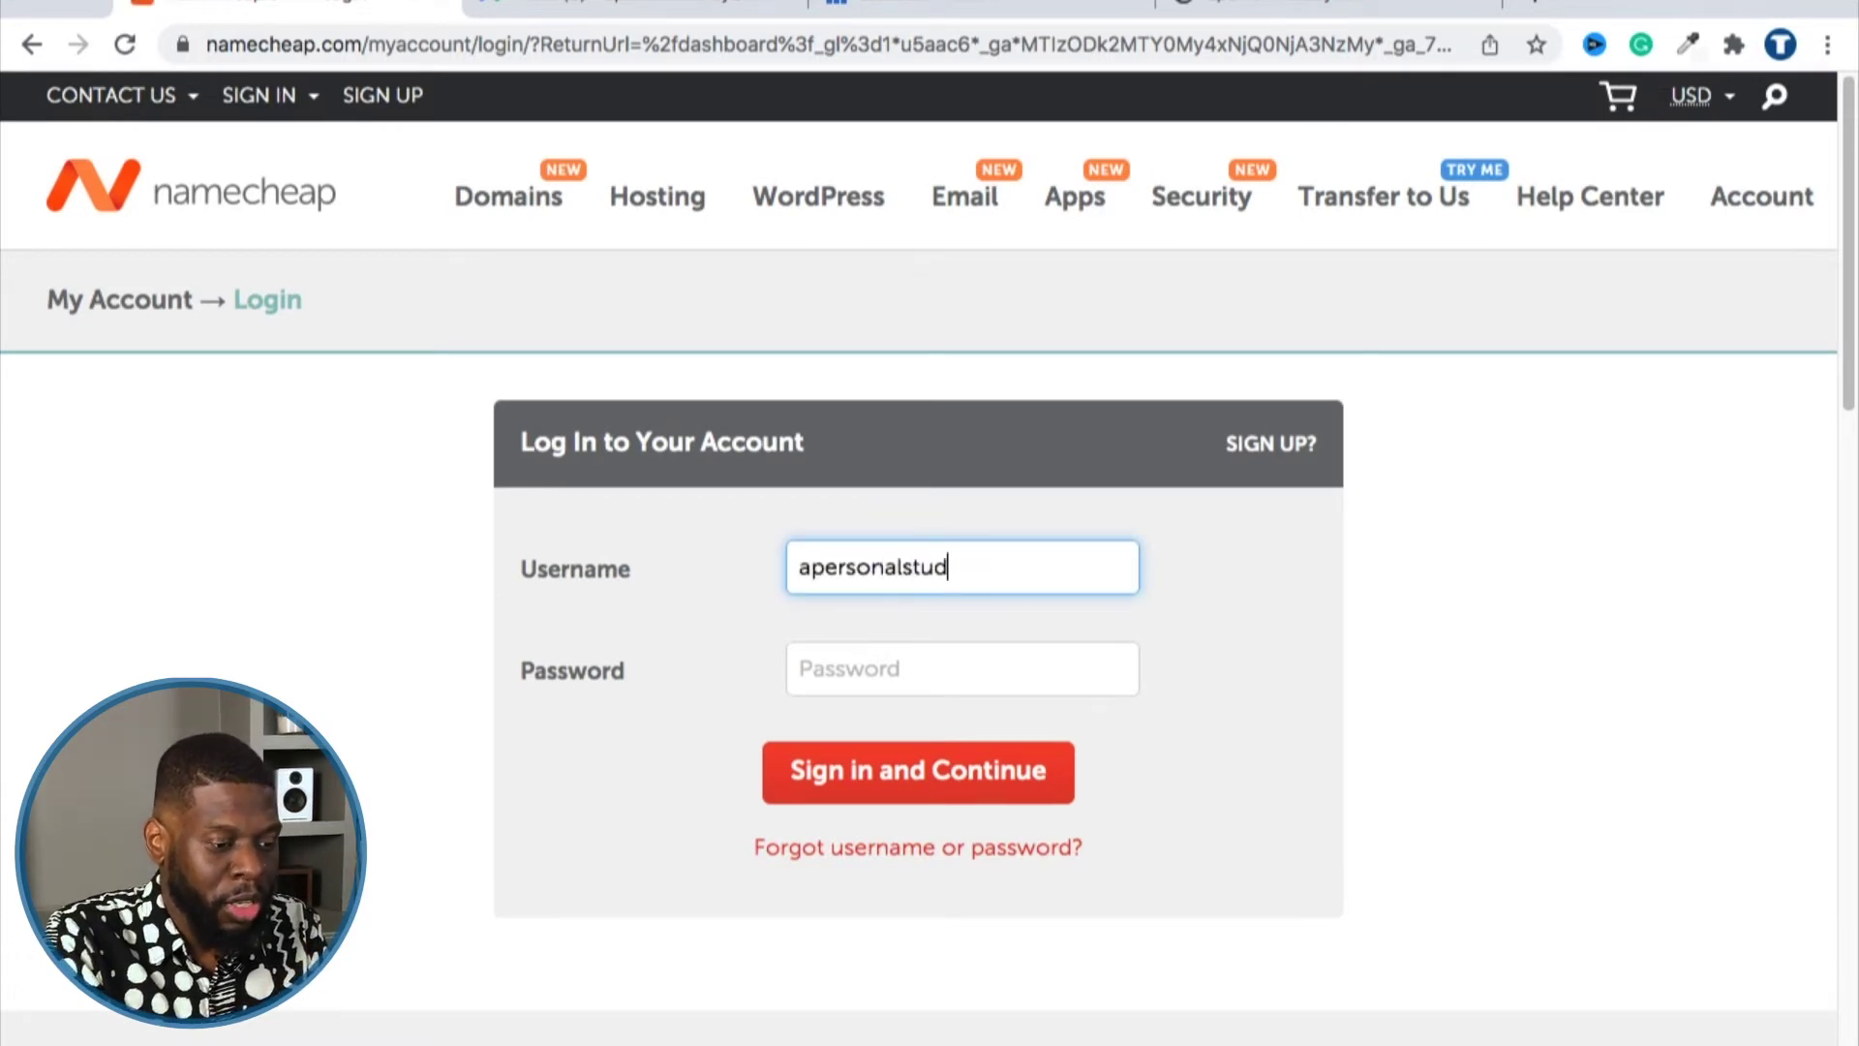
text(y)
key(Tab)
text(••••)
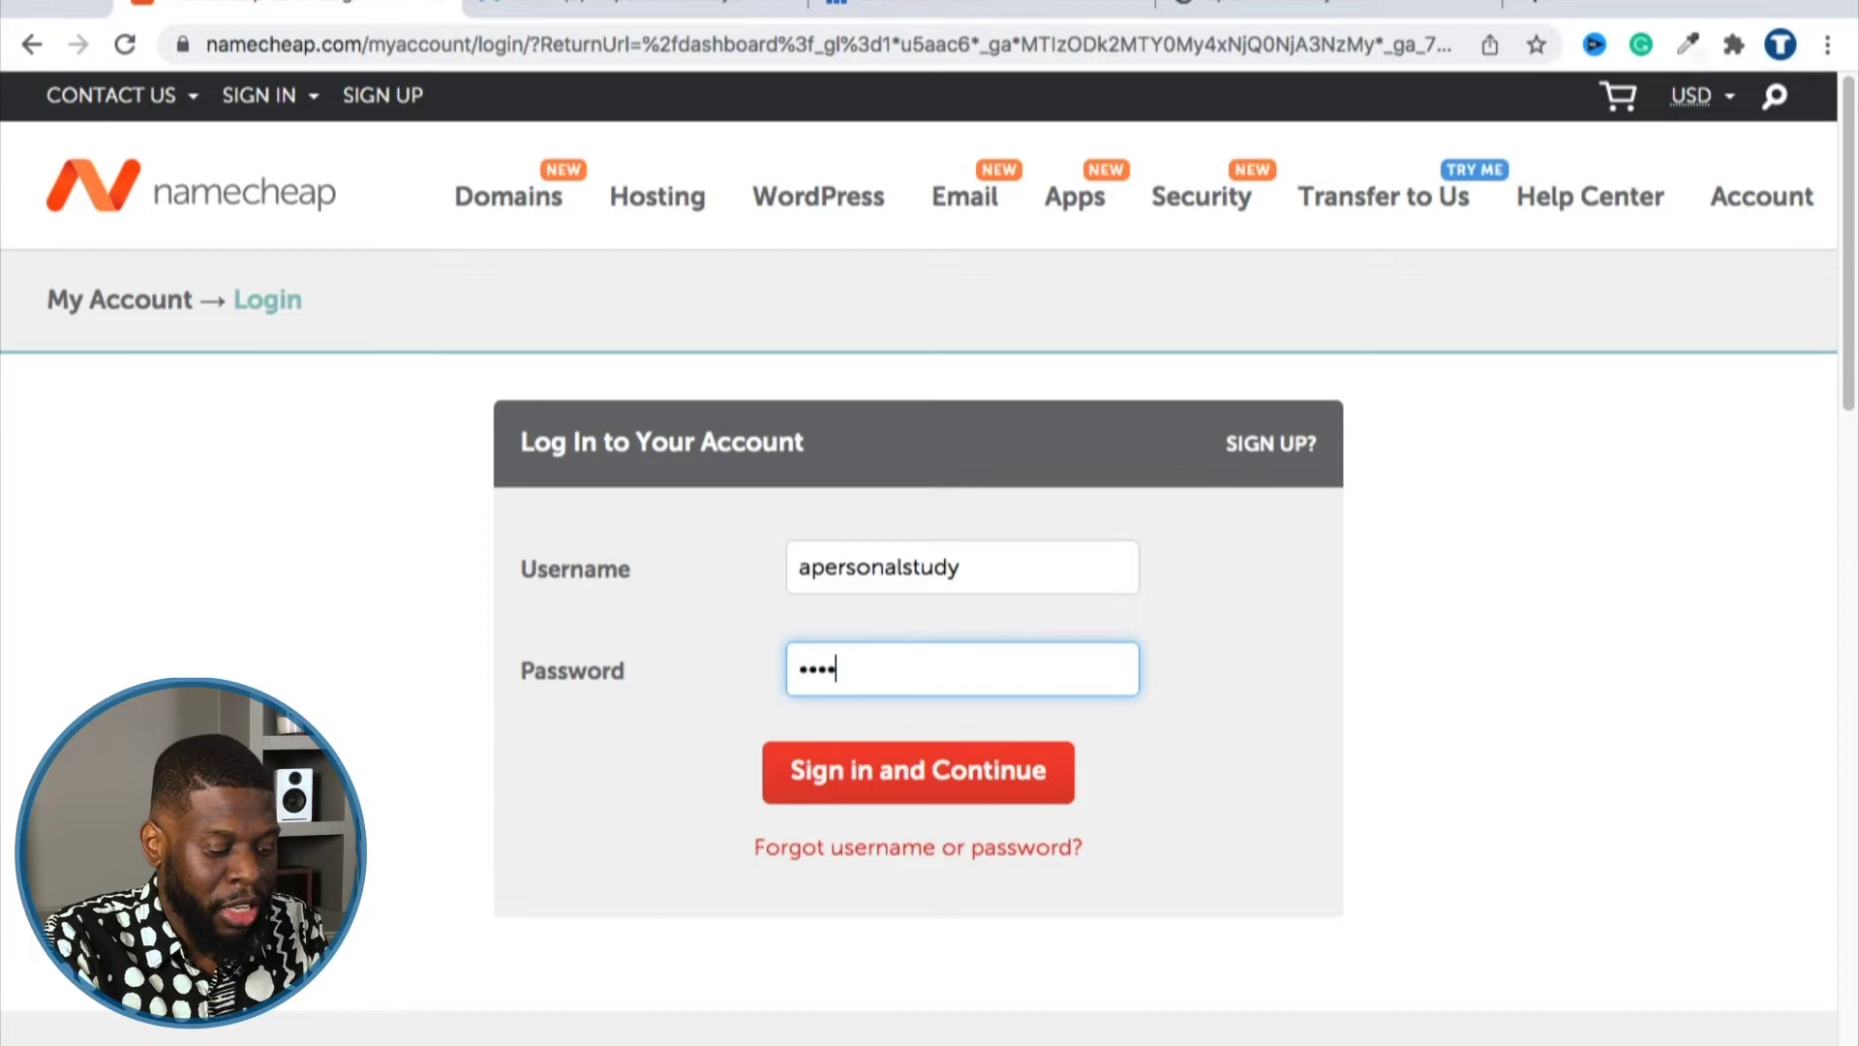
text(••••••)
key(Return)
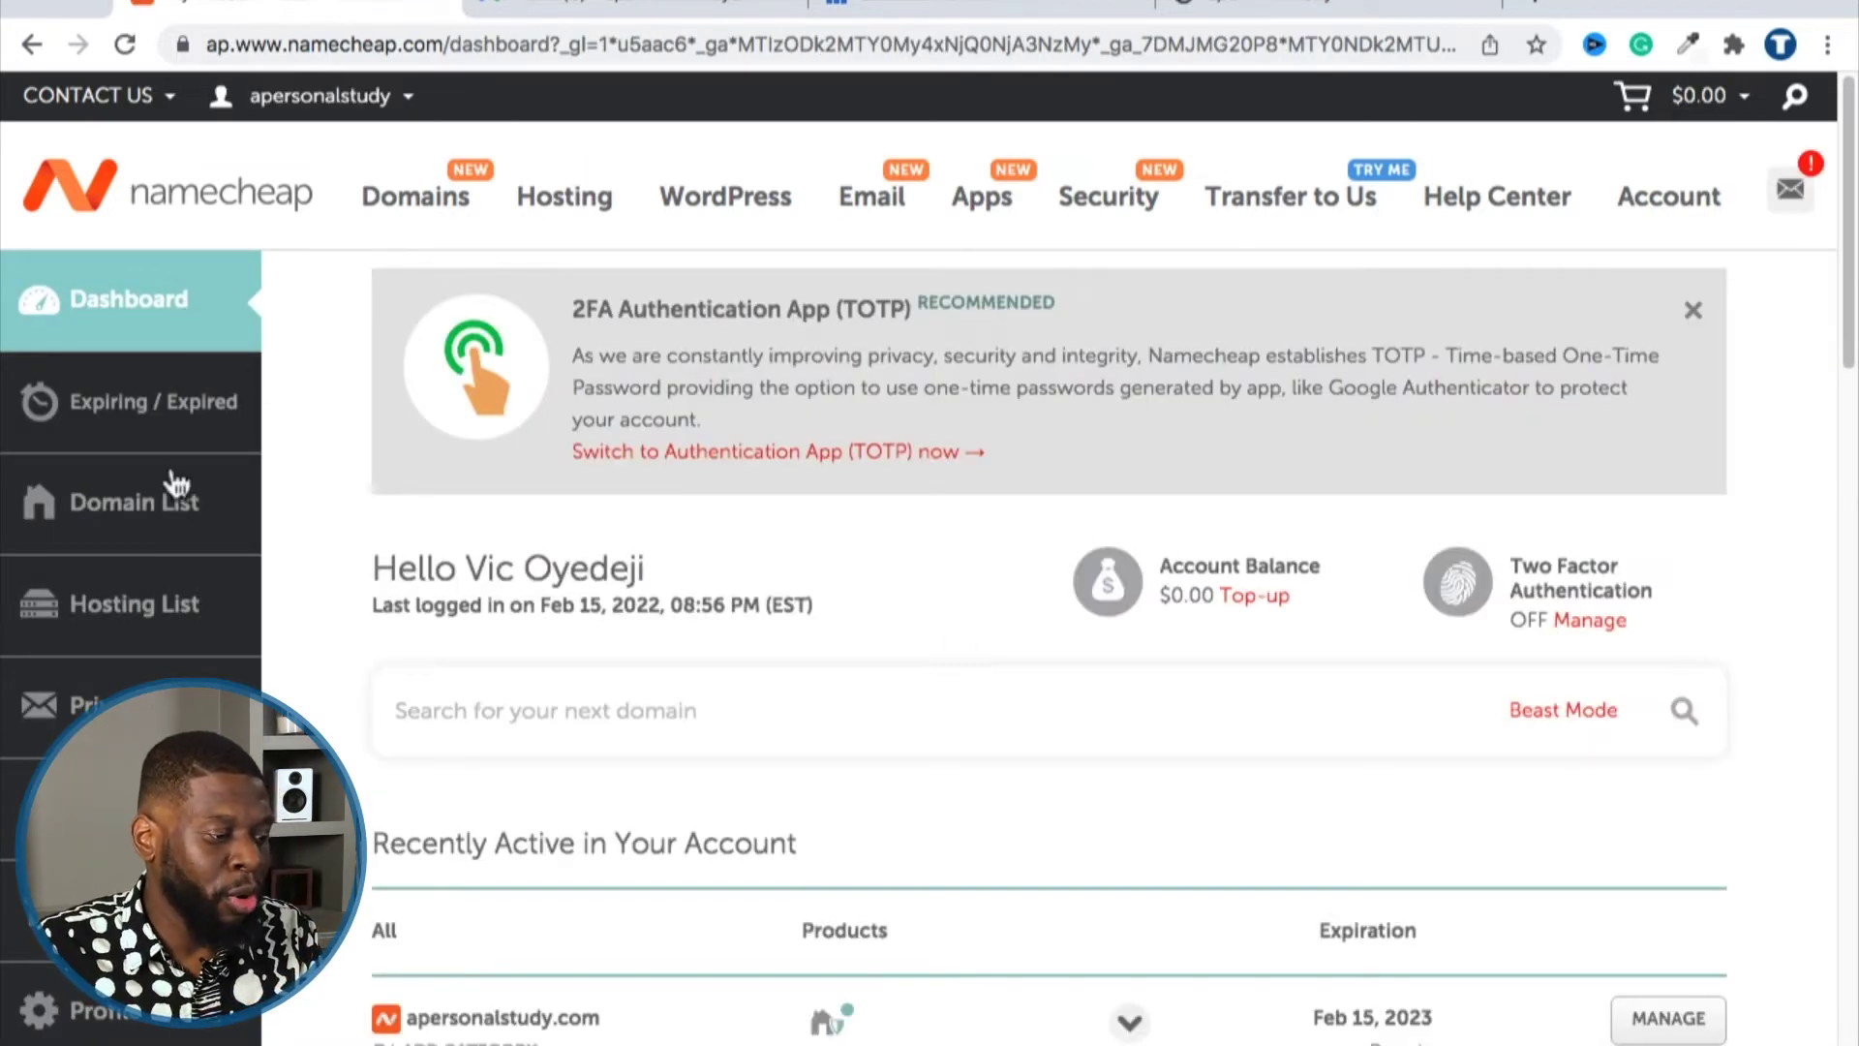
Open apersonalstudy.com from the Domain List and point out its Namecheap BasicDNS Nameservers setting.
click(145, 501)
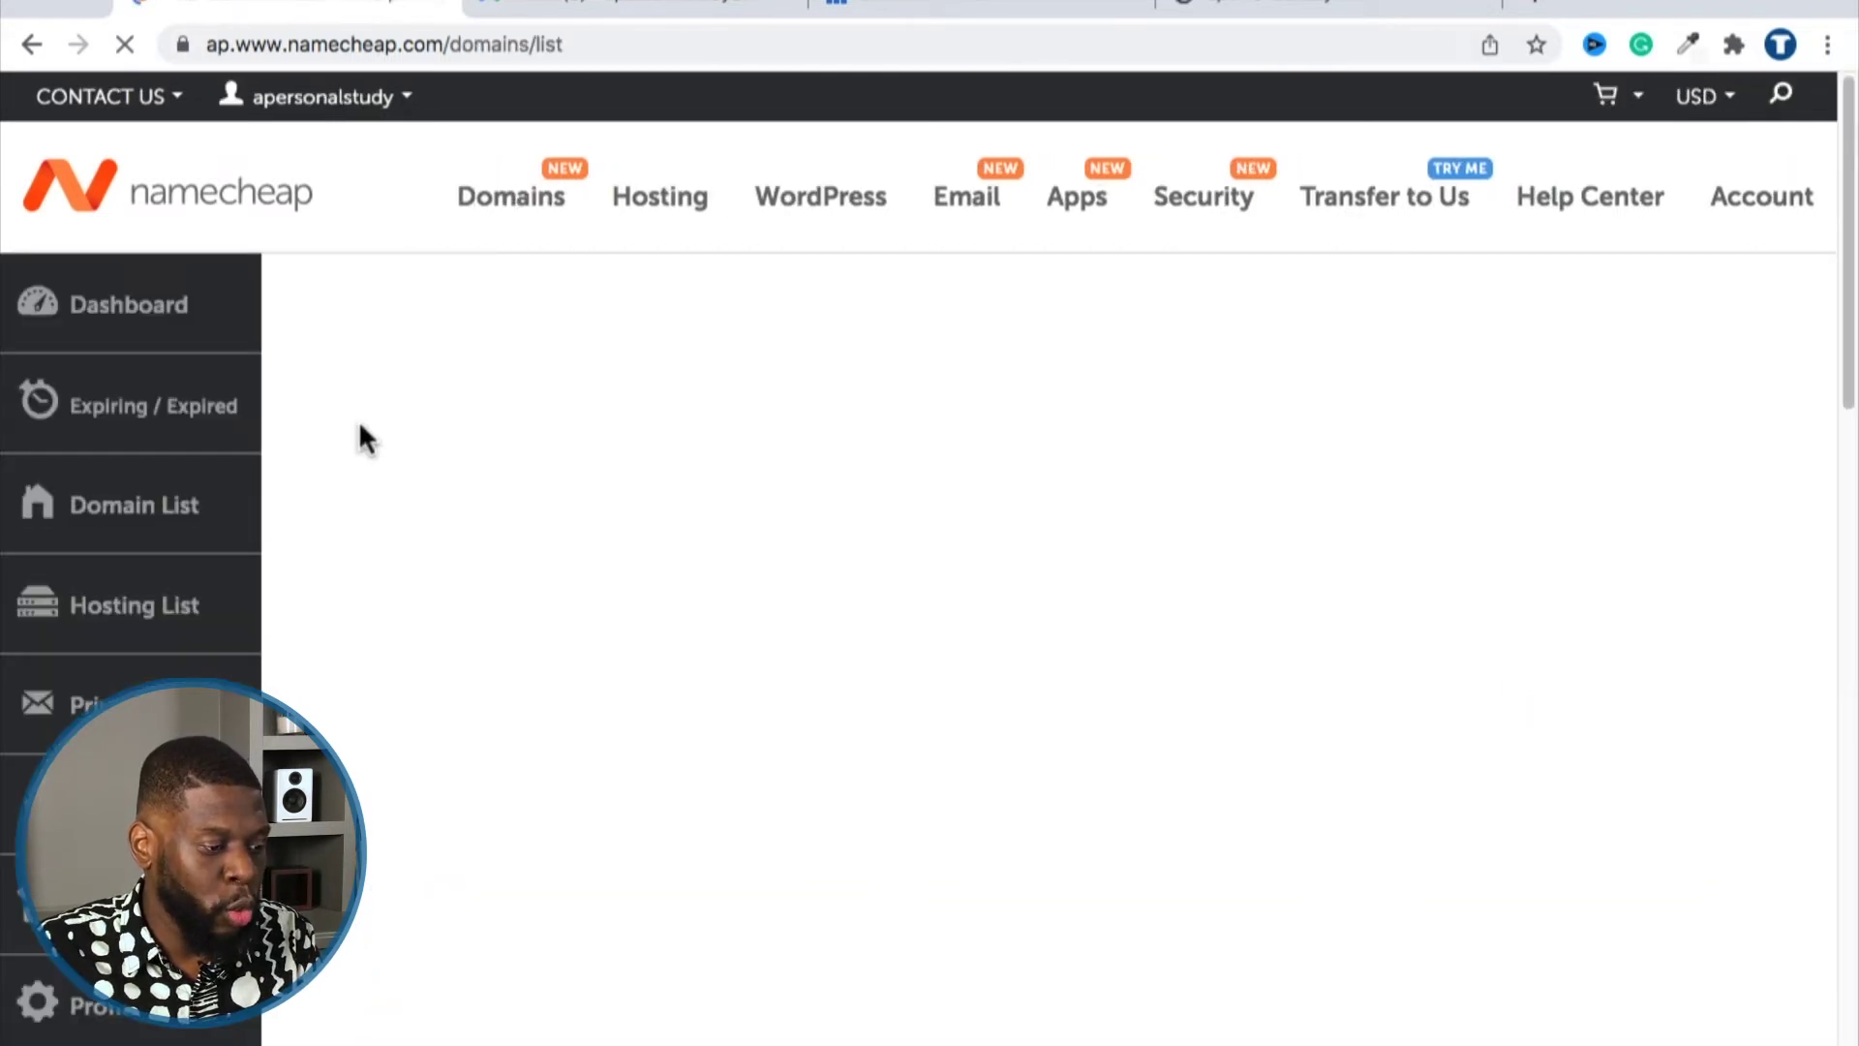
scroll(937, 789, down, 1)
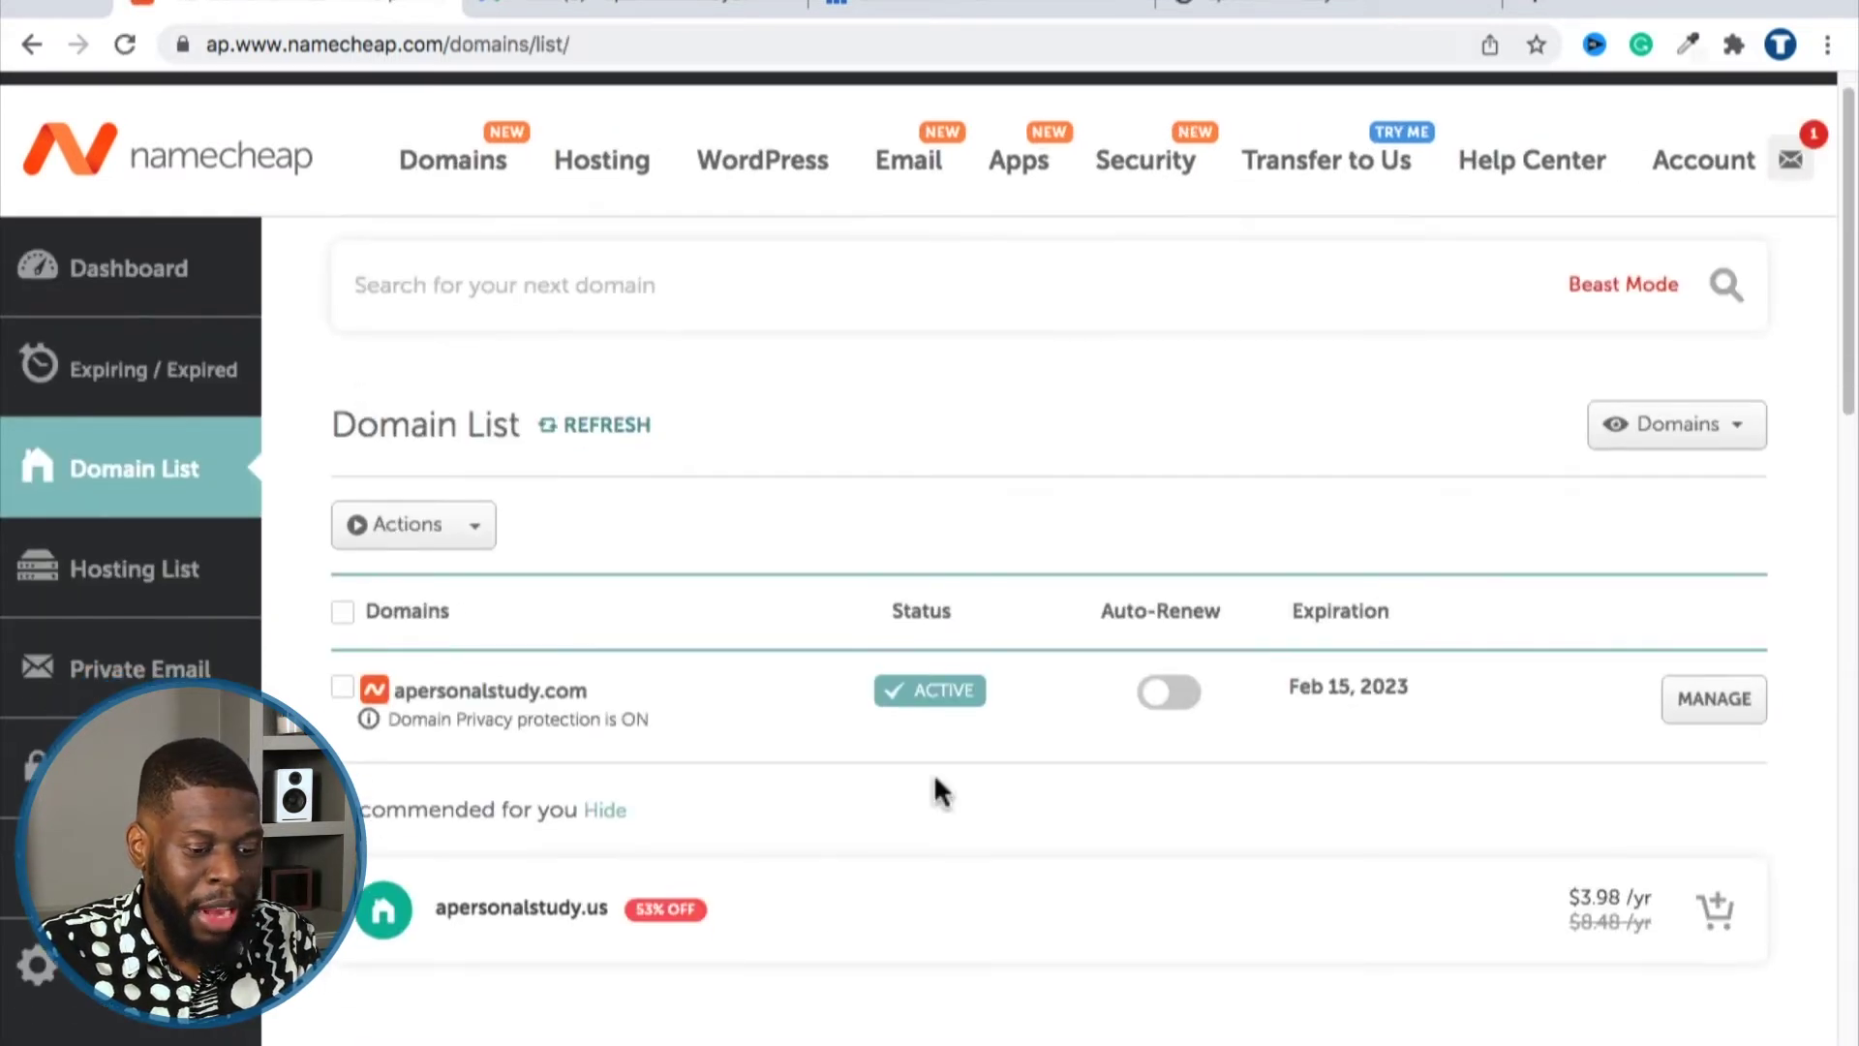
click(1713, 699)
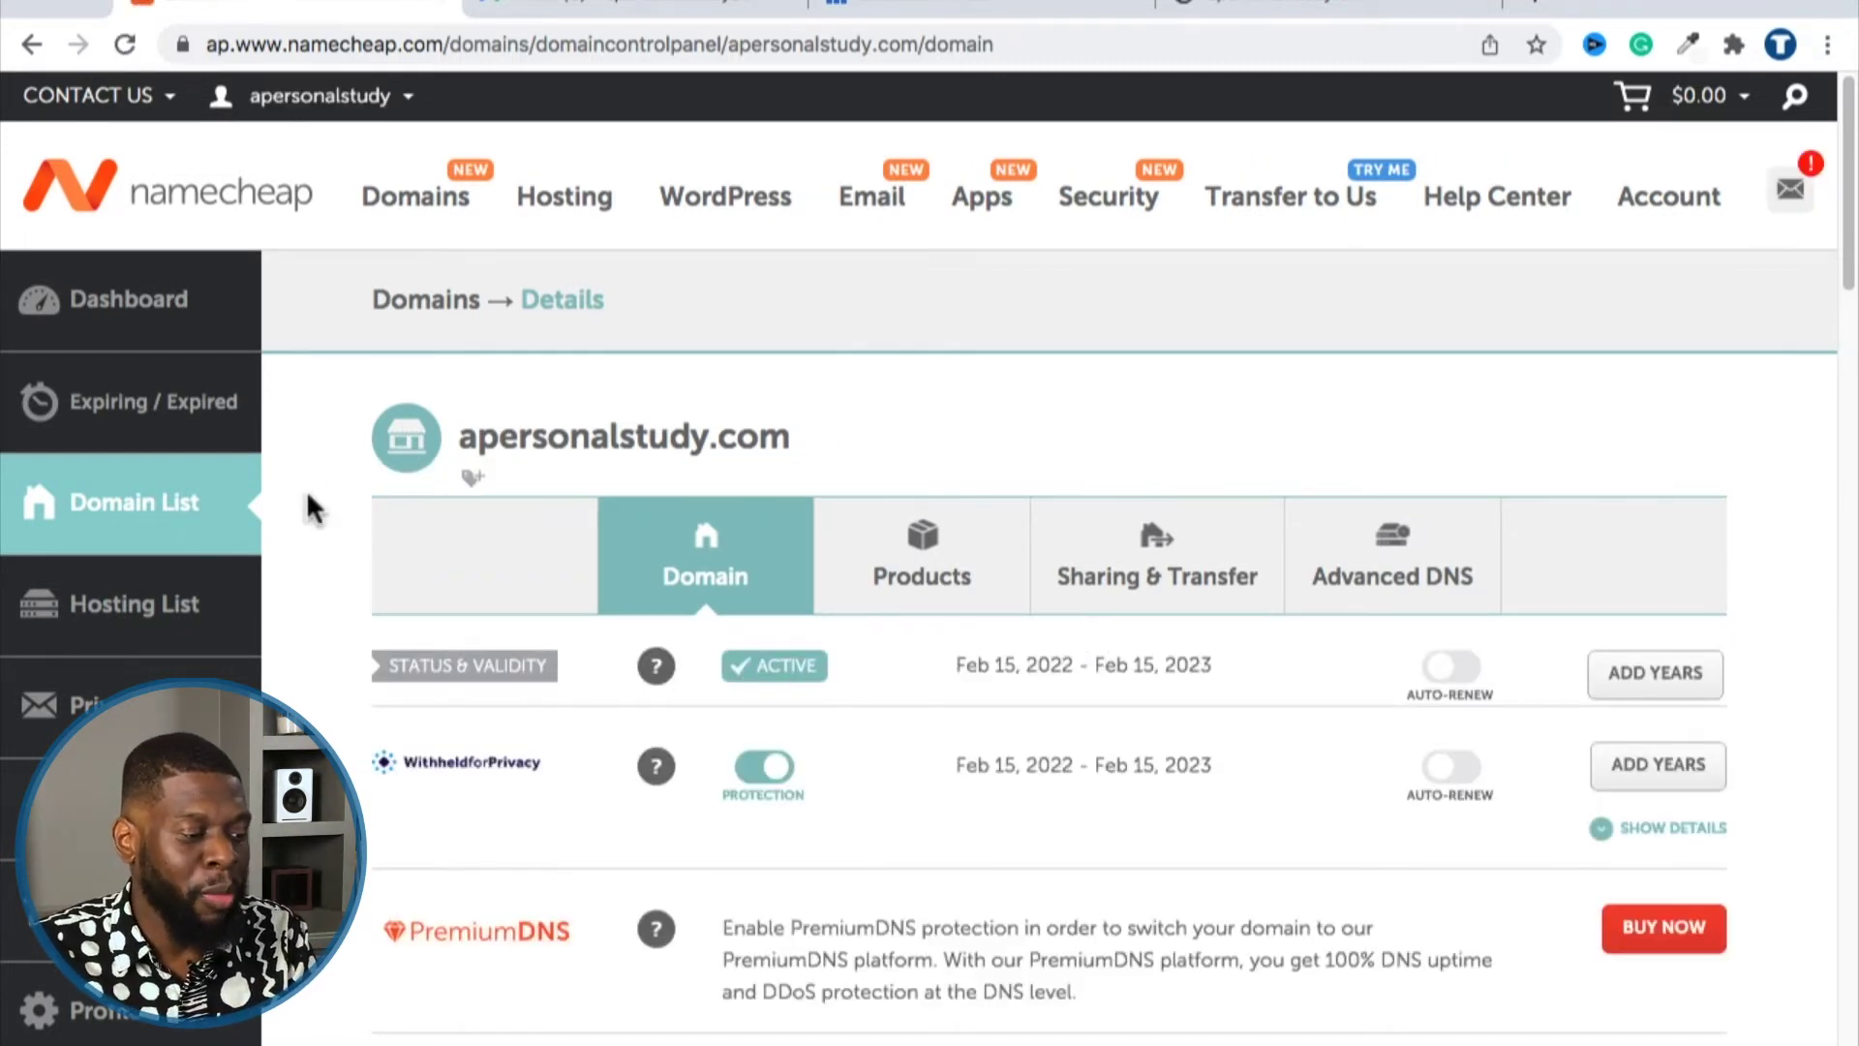
scroll(307, 502, down, 1)
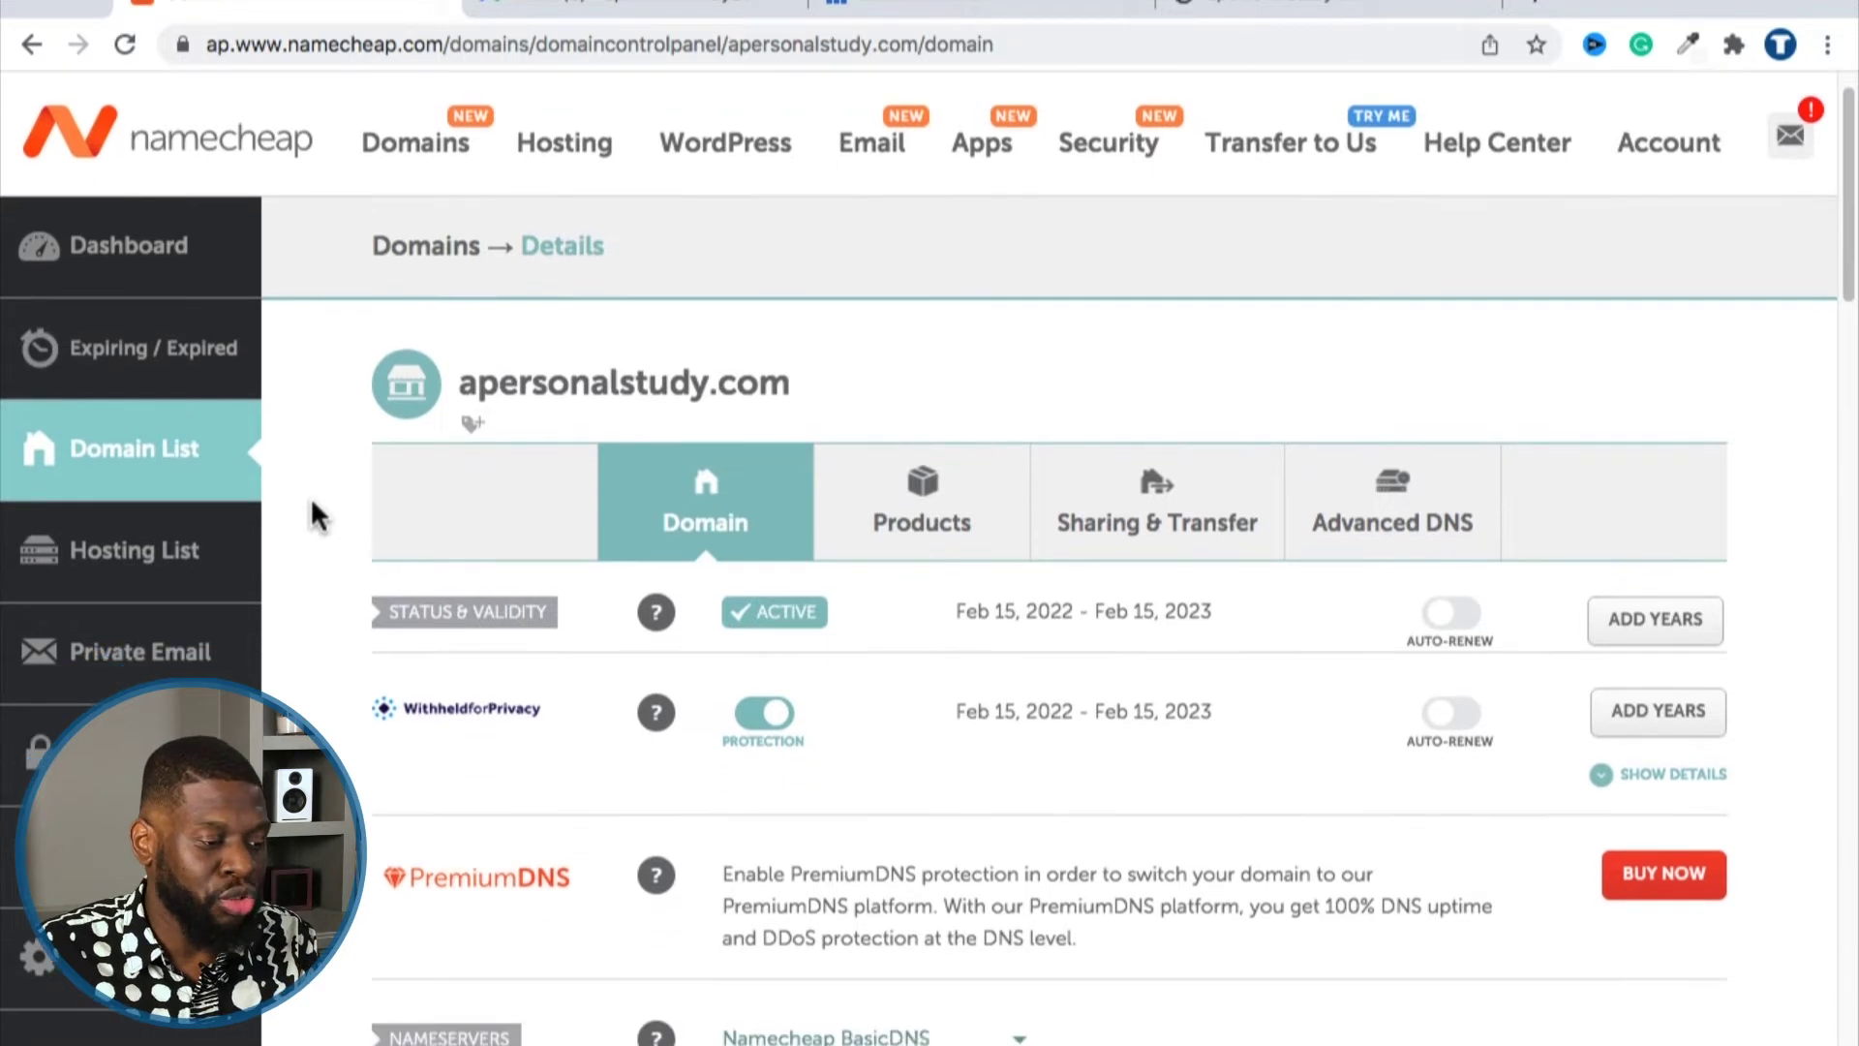
mouse_move(455, 339)
mouse_down()
mouse_move(789, 337)
mouse_move(465, 341)
mouse_up()
click(748, 343)
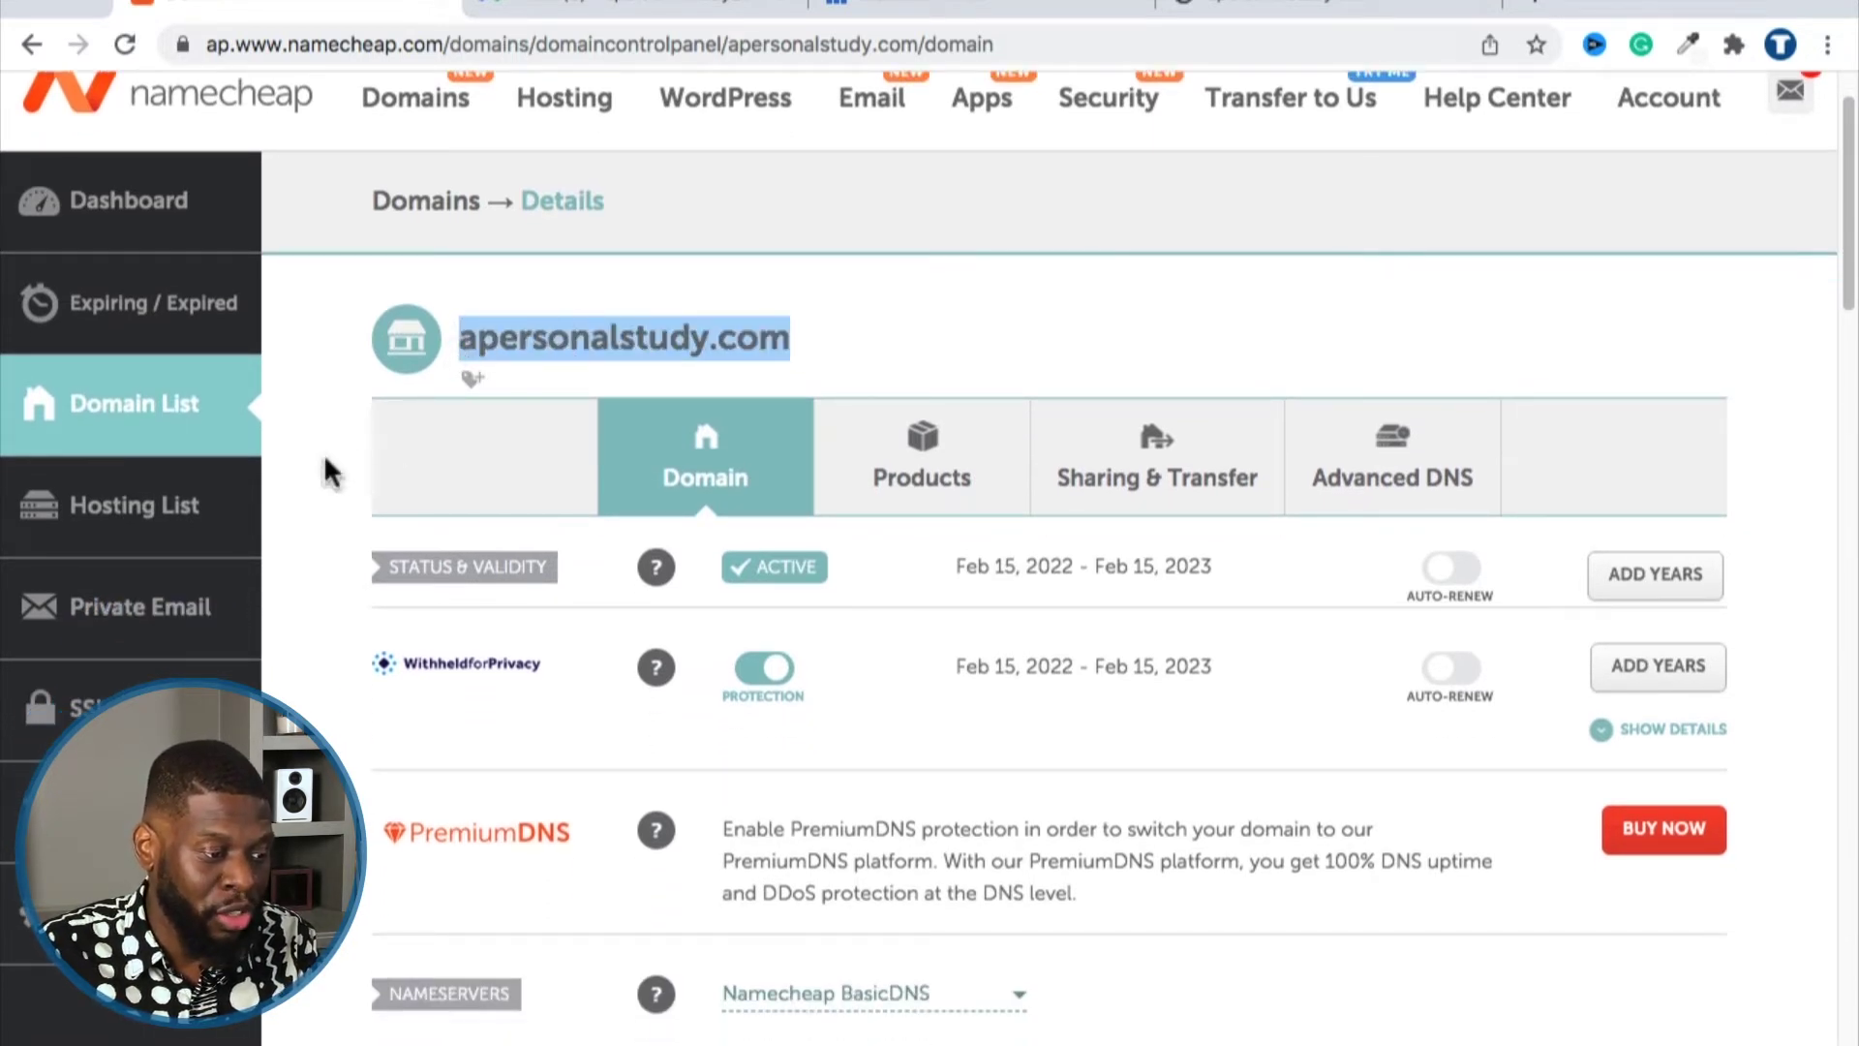
scroll(306, 465, down, 3)
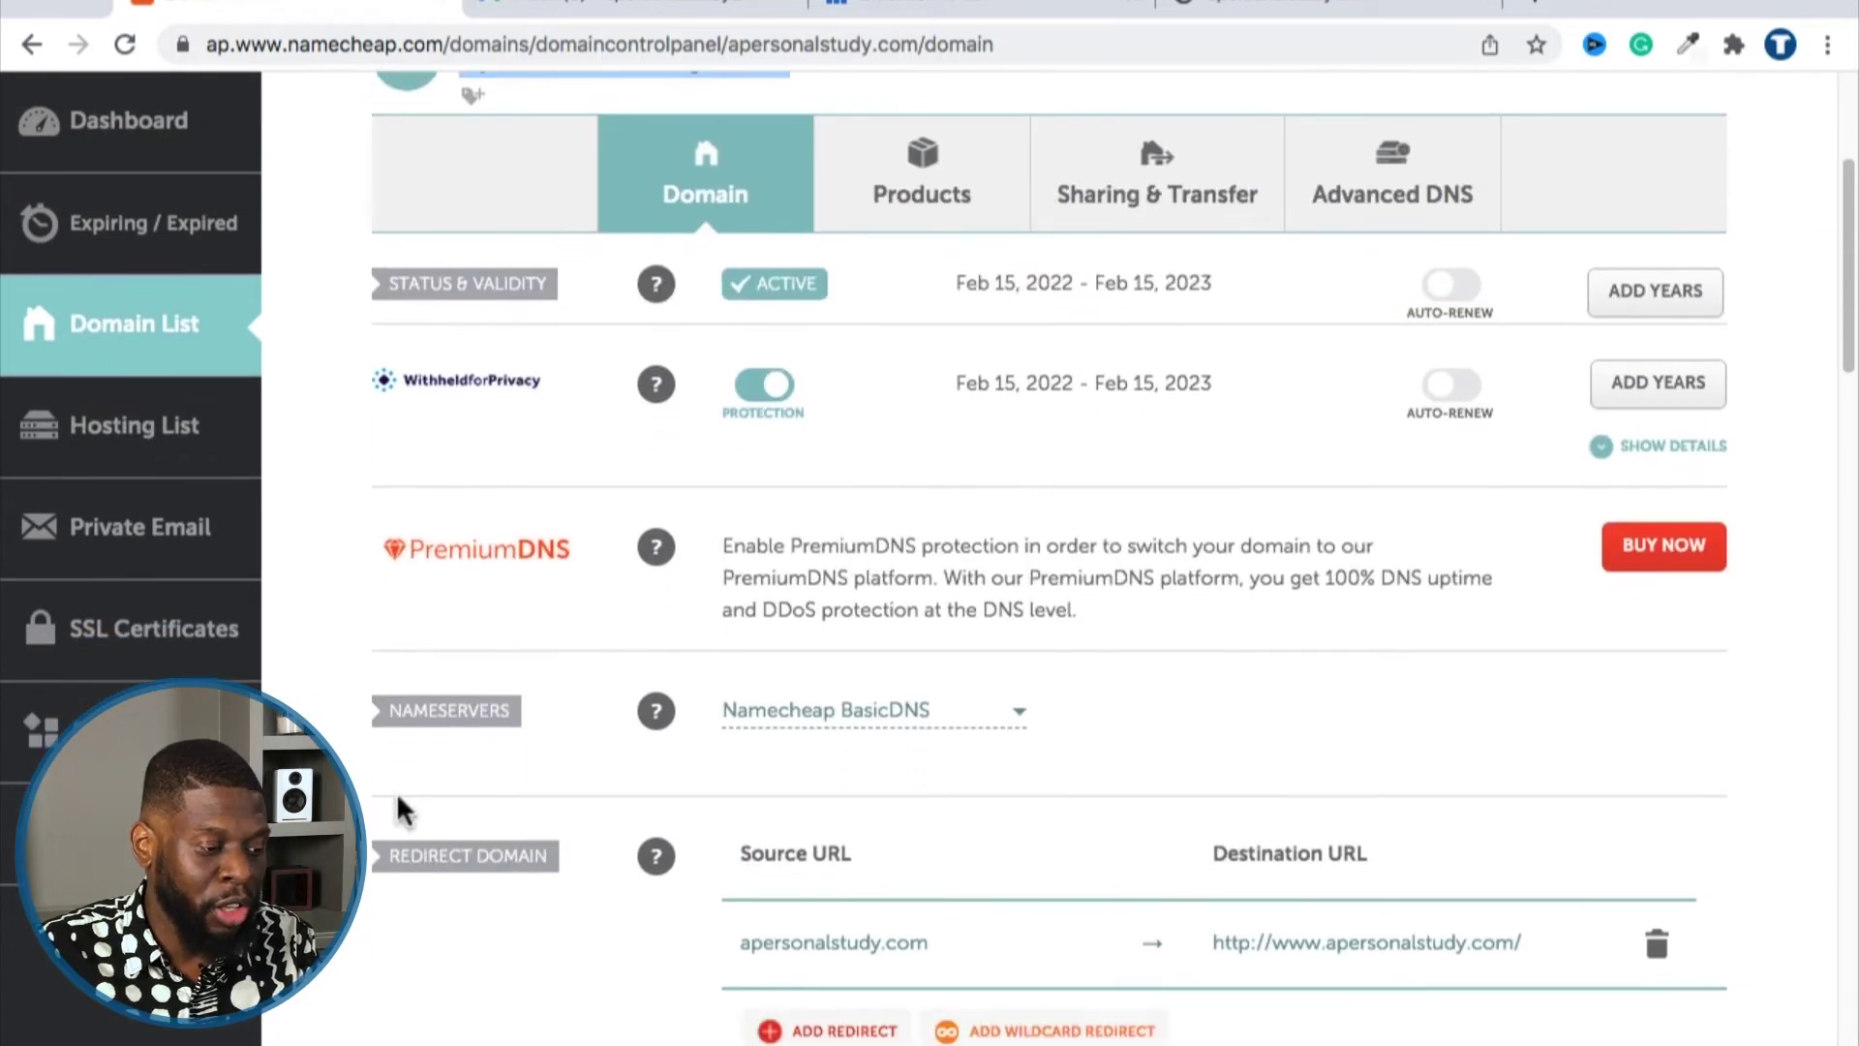
drag(395, 712, 509, 710)
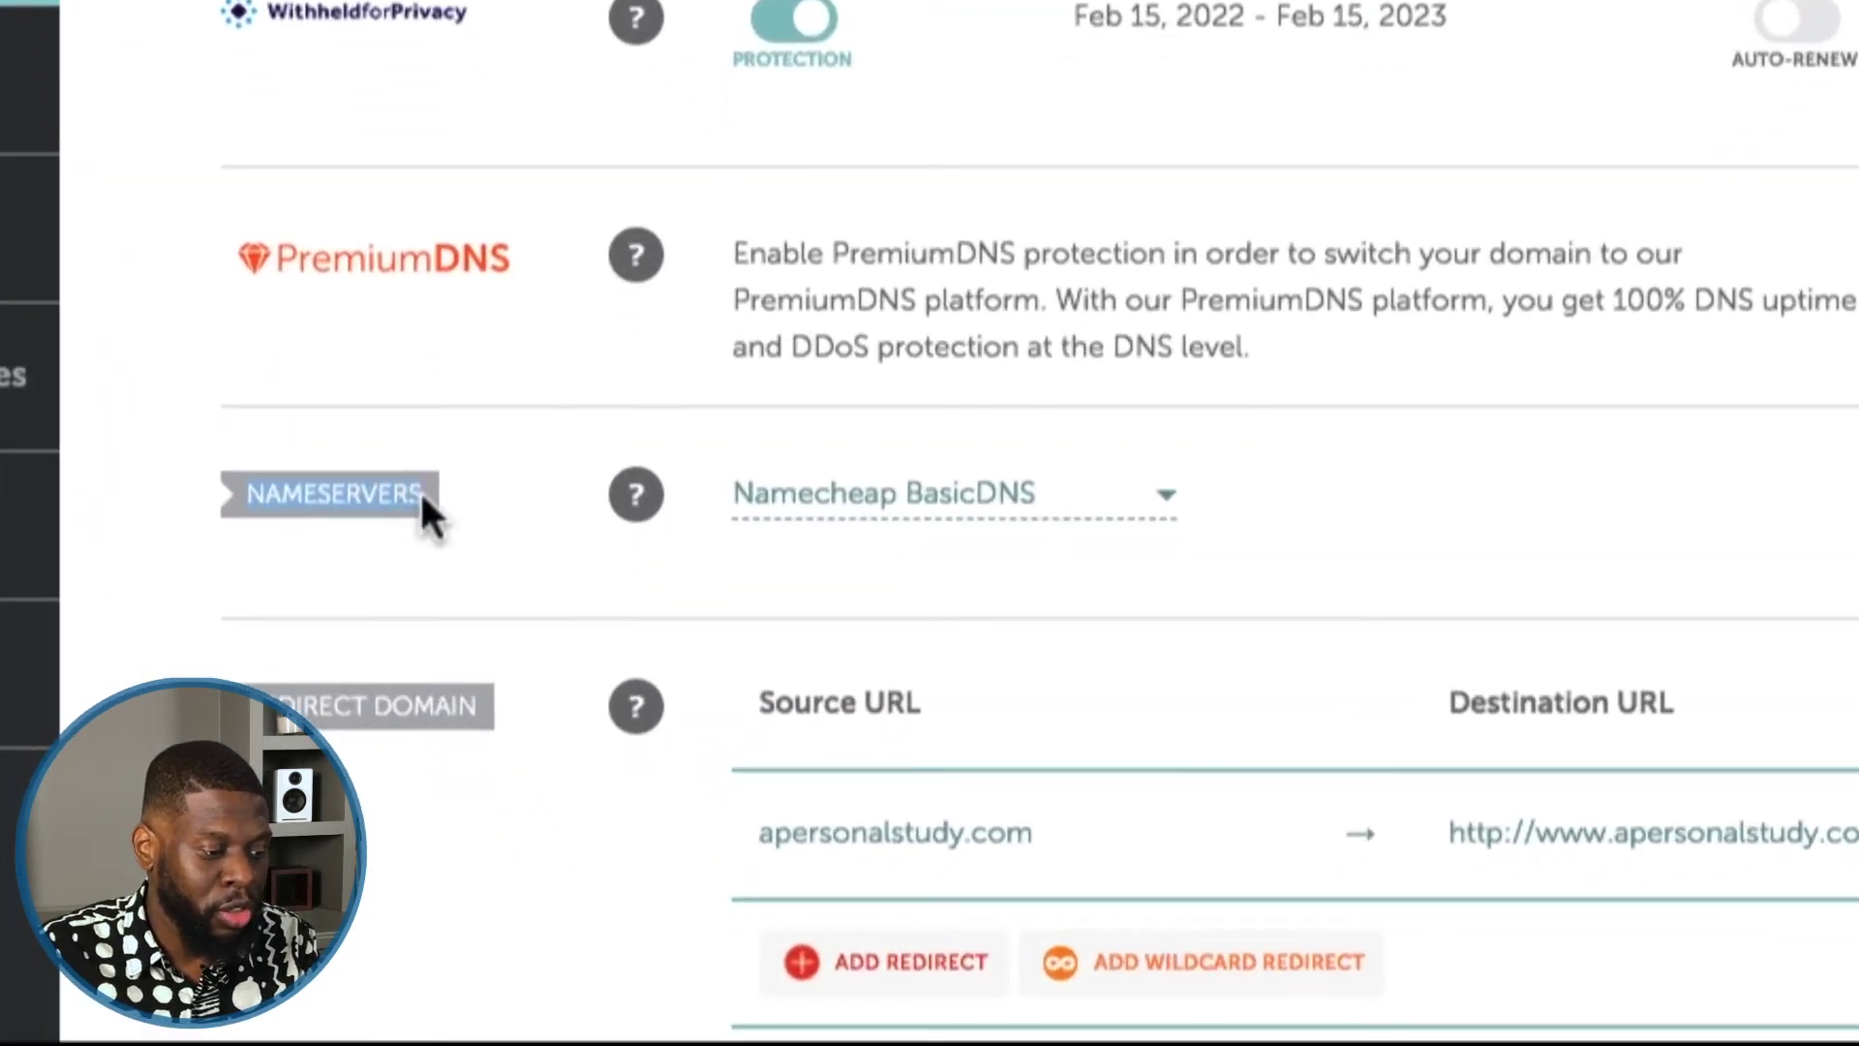
Switch the apersonalstudy.com nameservers setting to Custom DNS.
click(833, 498)
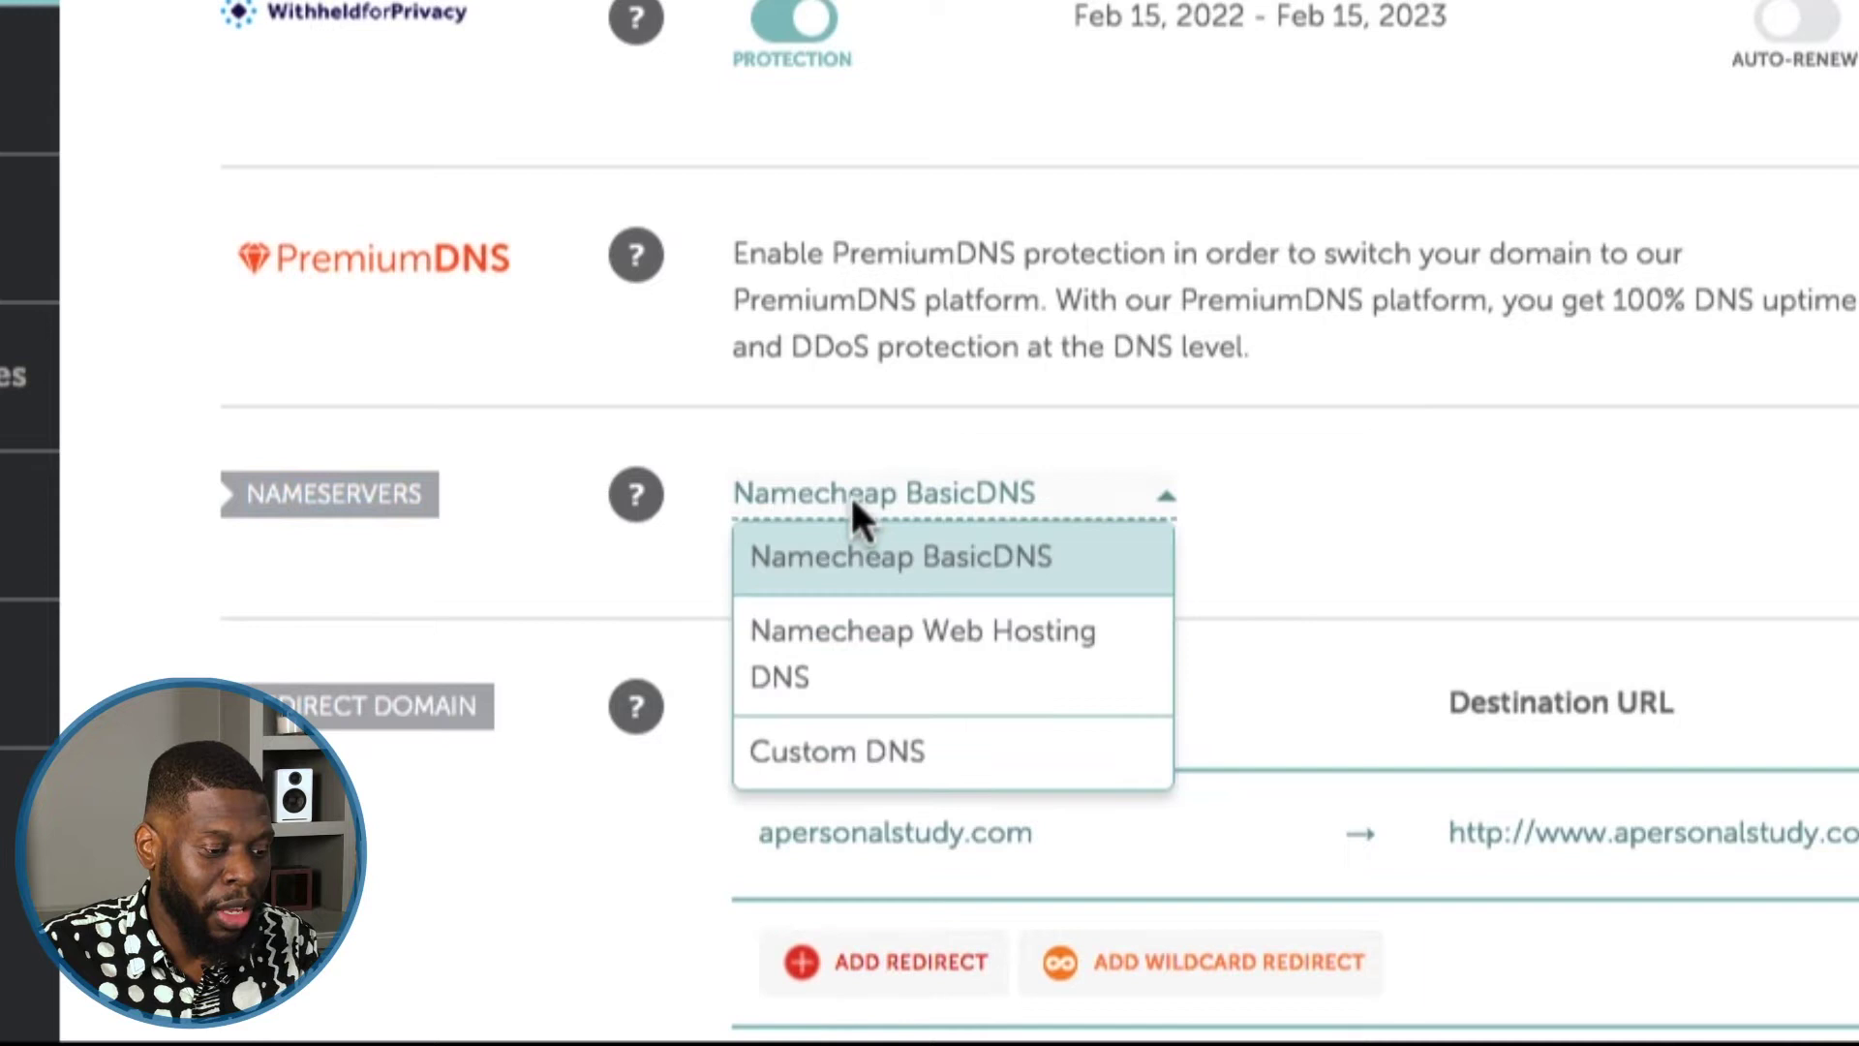
click(829, 751)
click(810, 603)
click(801, 651)
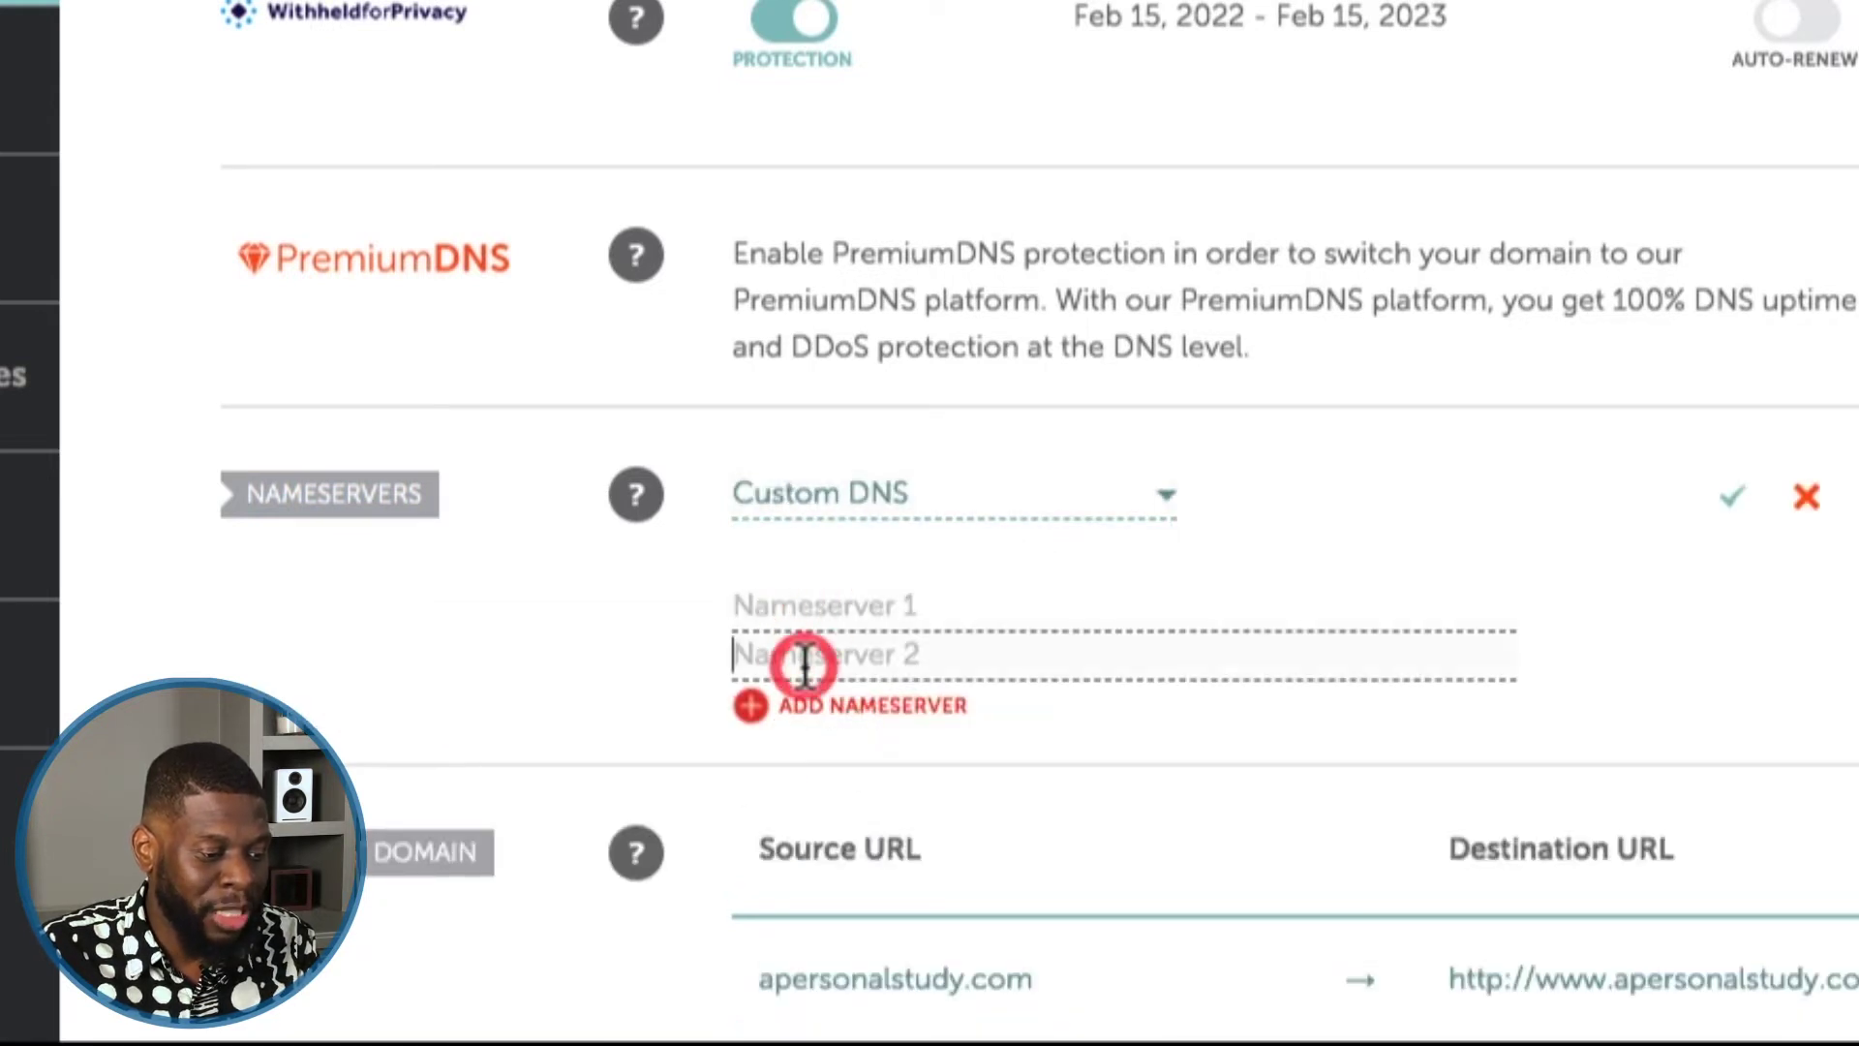
click(820, 610)
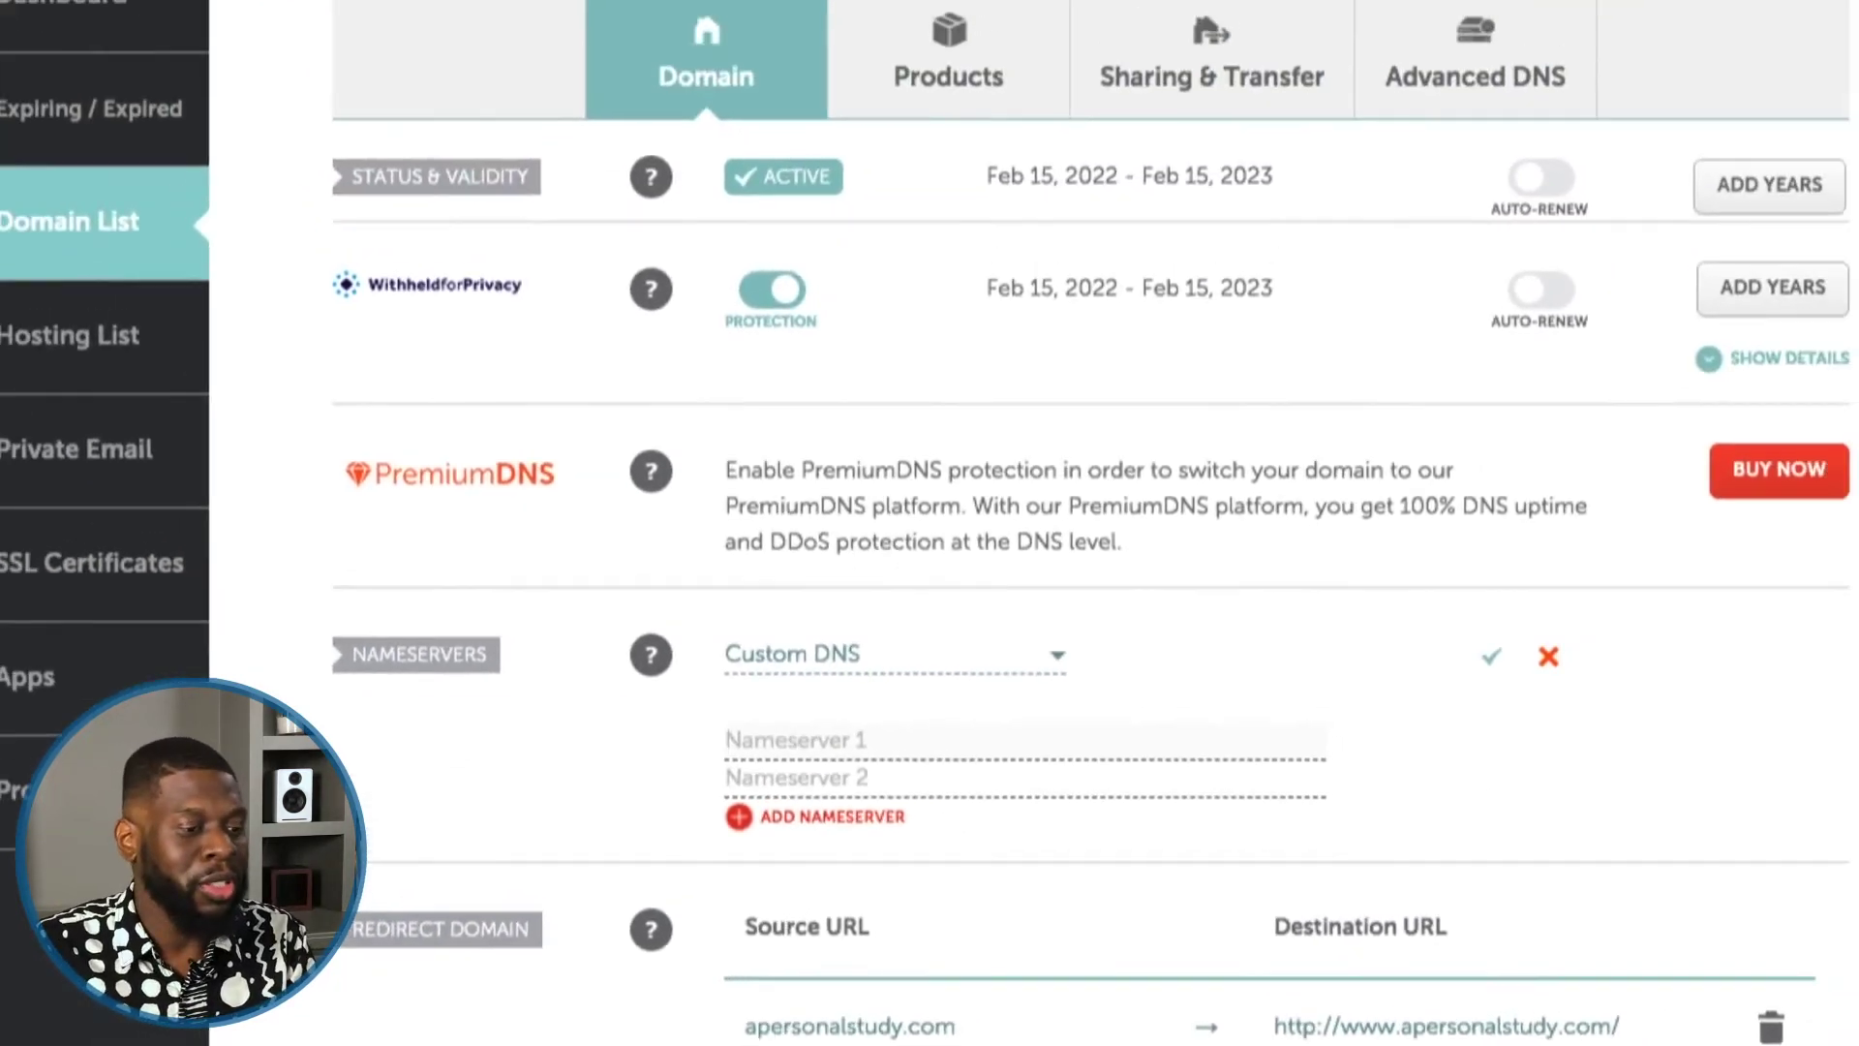
Copy ns1.bluehost.com from Bluehost and paste it into Nameserver 1.
click(939, 15)
triple_click(382, 768)
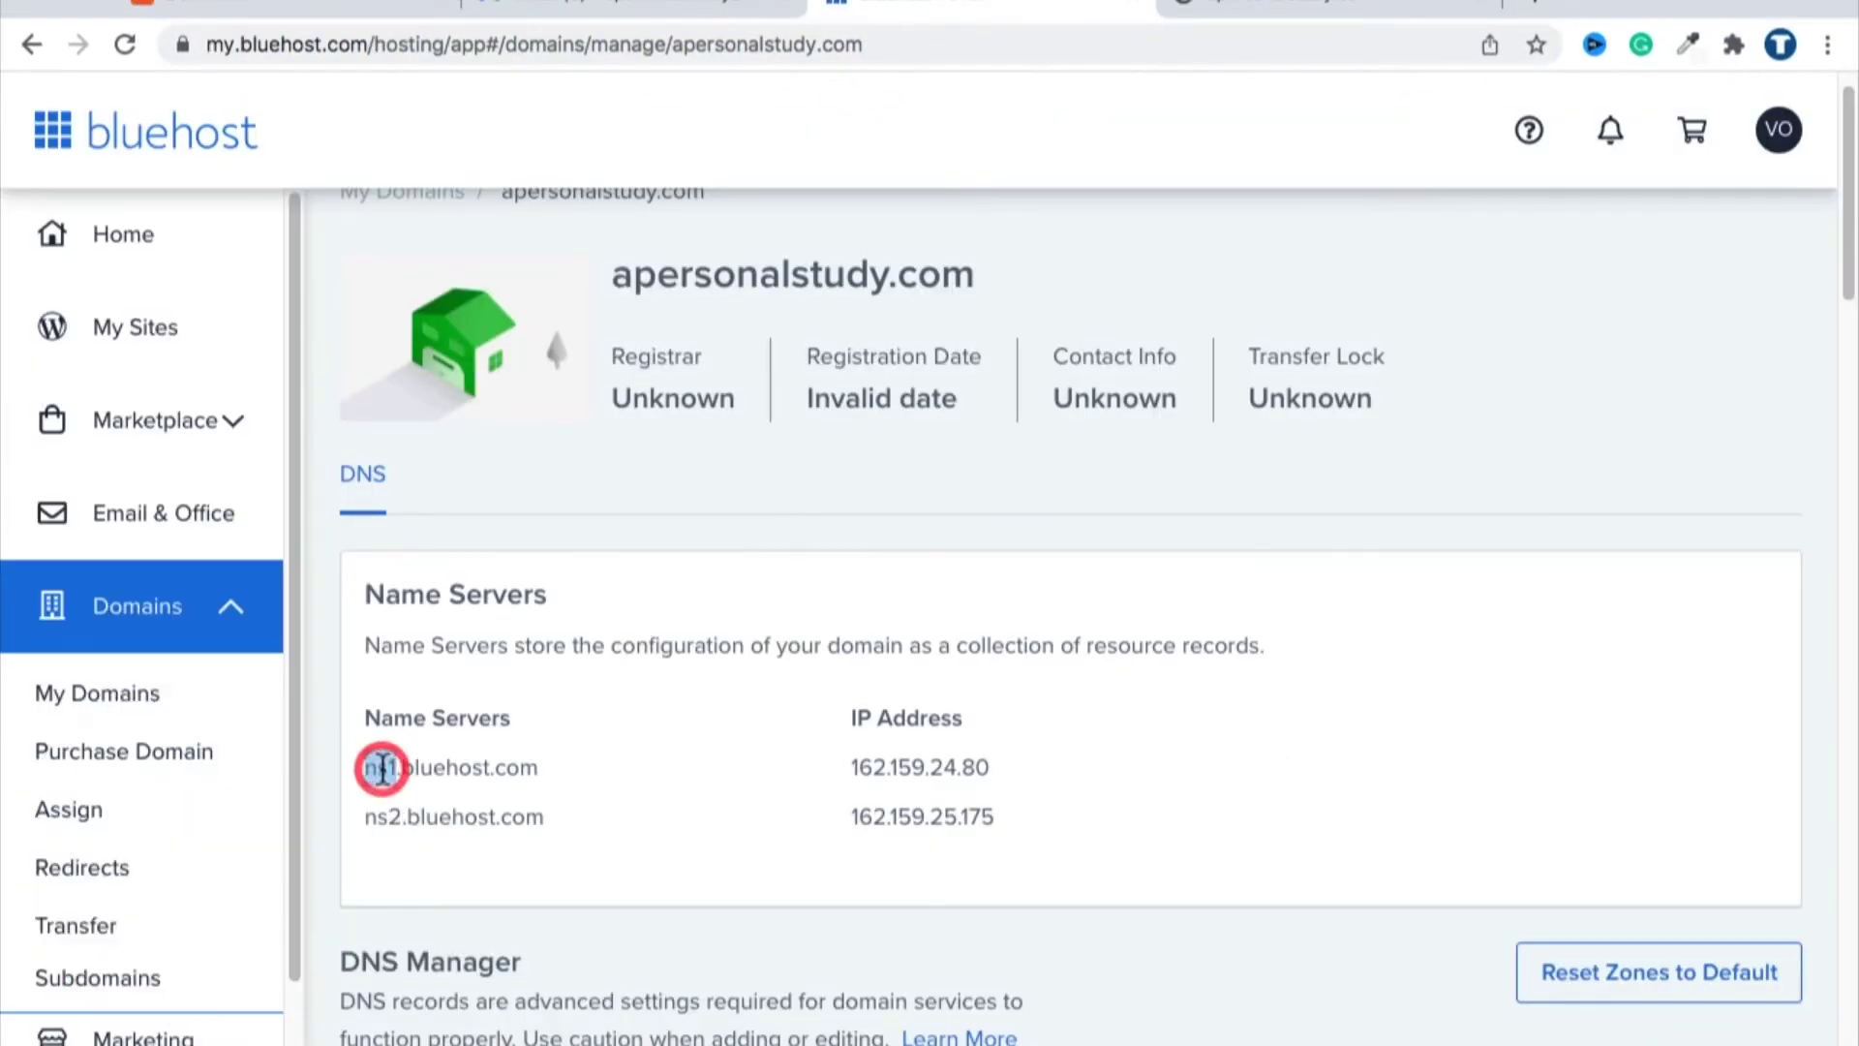
right_click(421, 767)
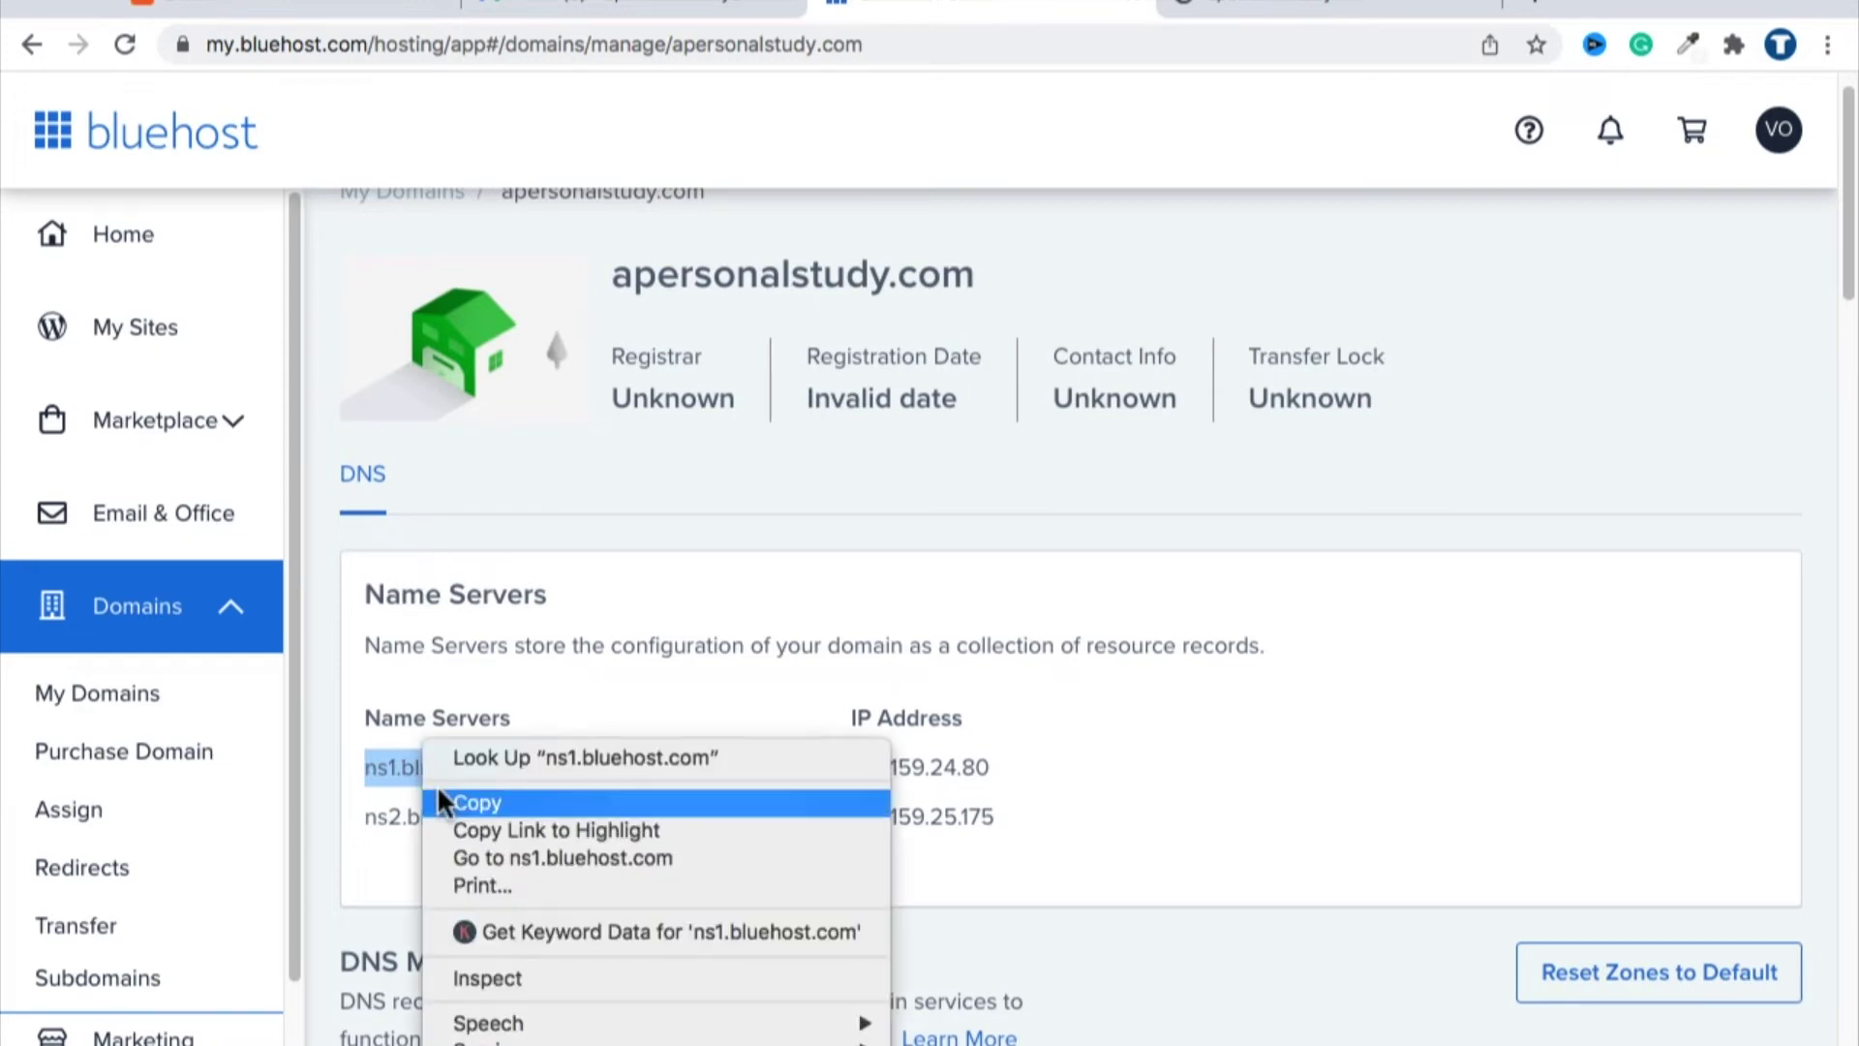
click(440, 789)
click(260, 12)
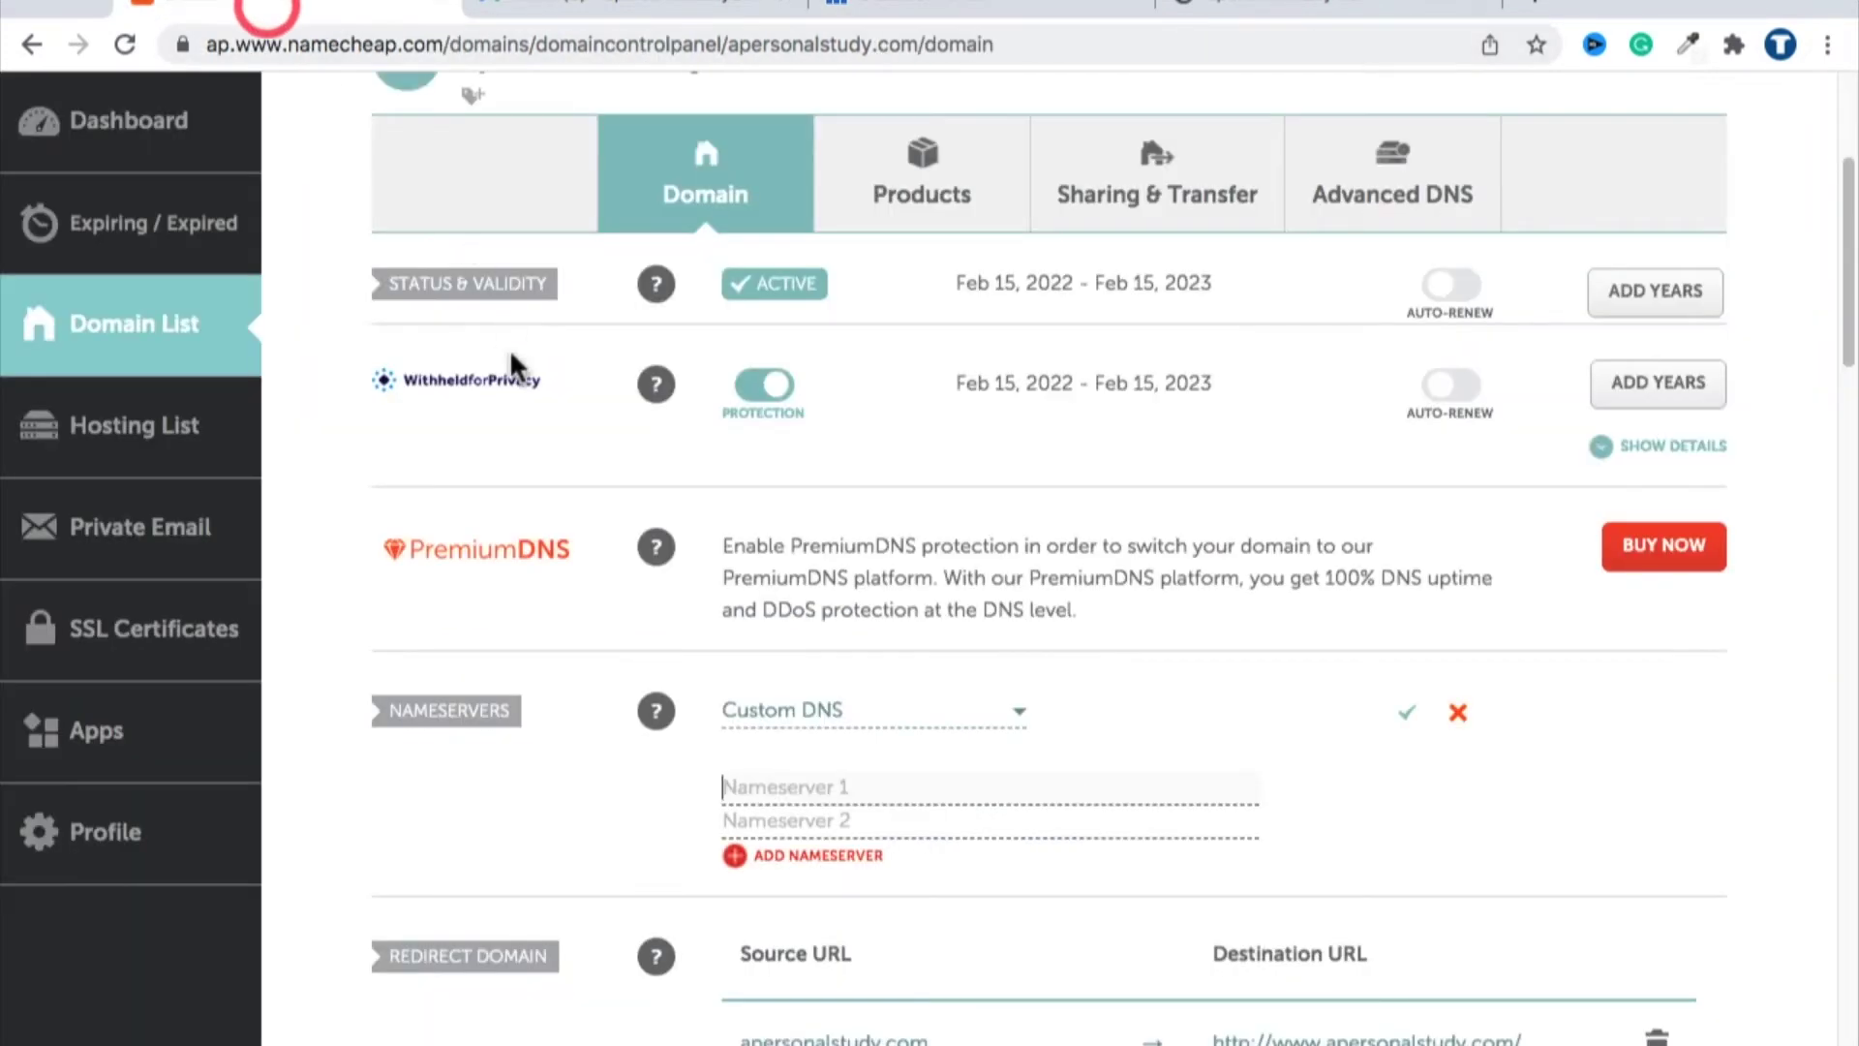
click(738, 786)
right_click(739, 786)
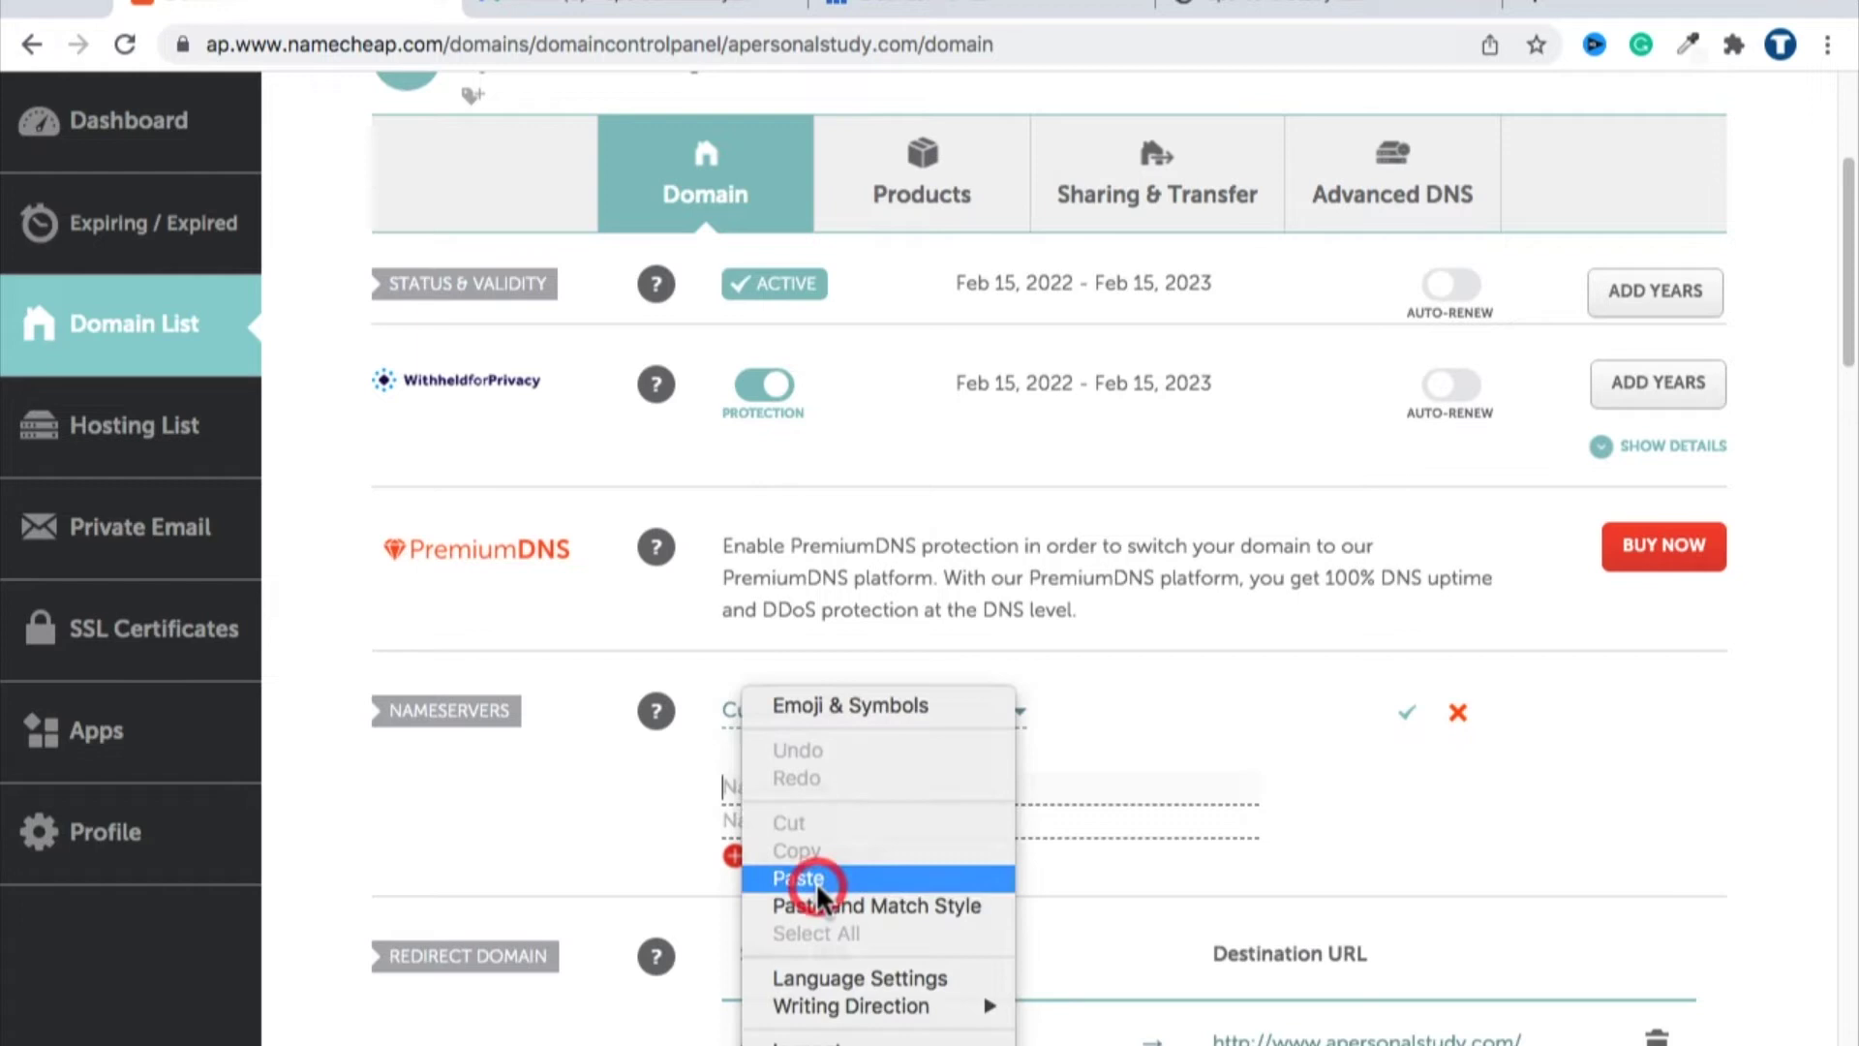
click(815, 881)
Copy ns2.bluehost.com into Nameserver 2 and save the custom nameservers.
click(850, 10)
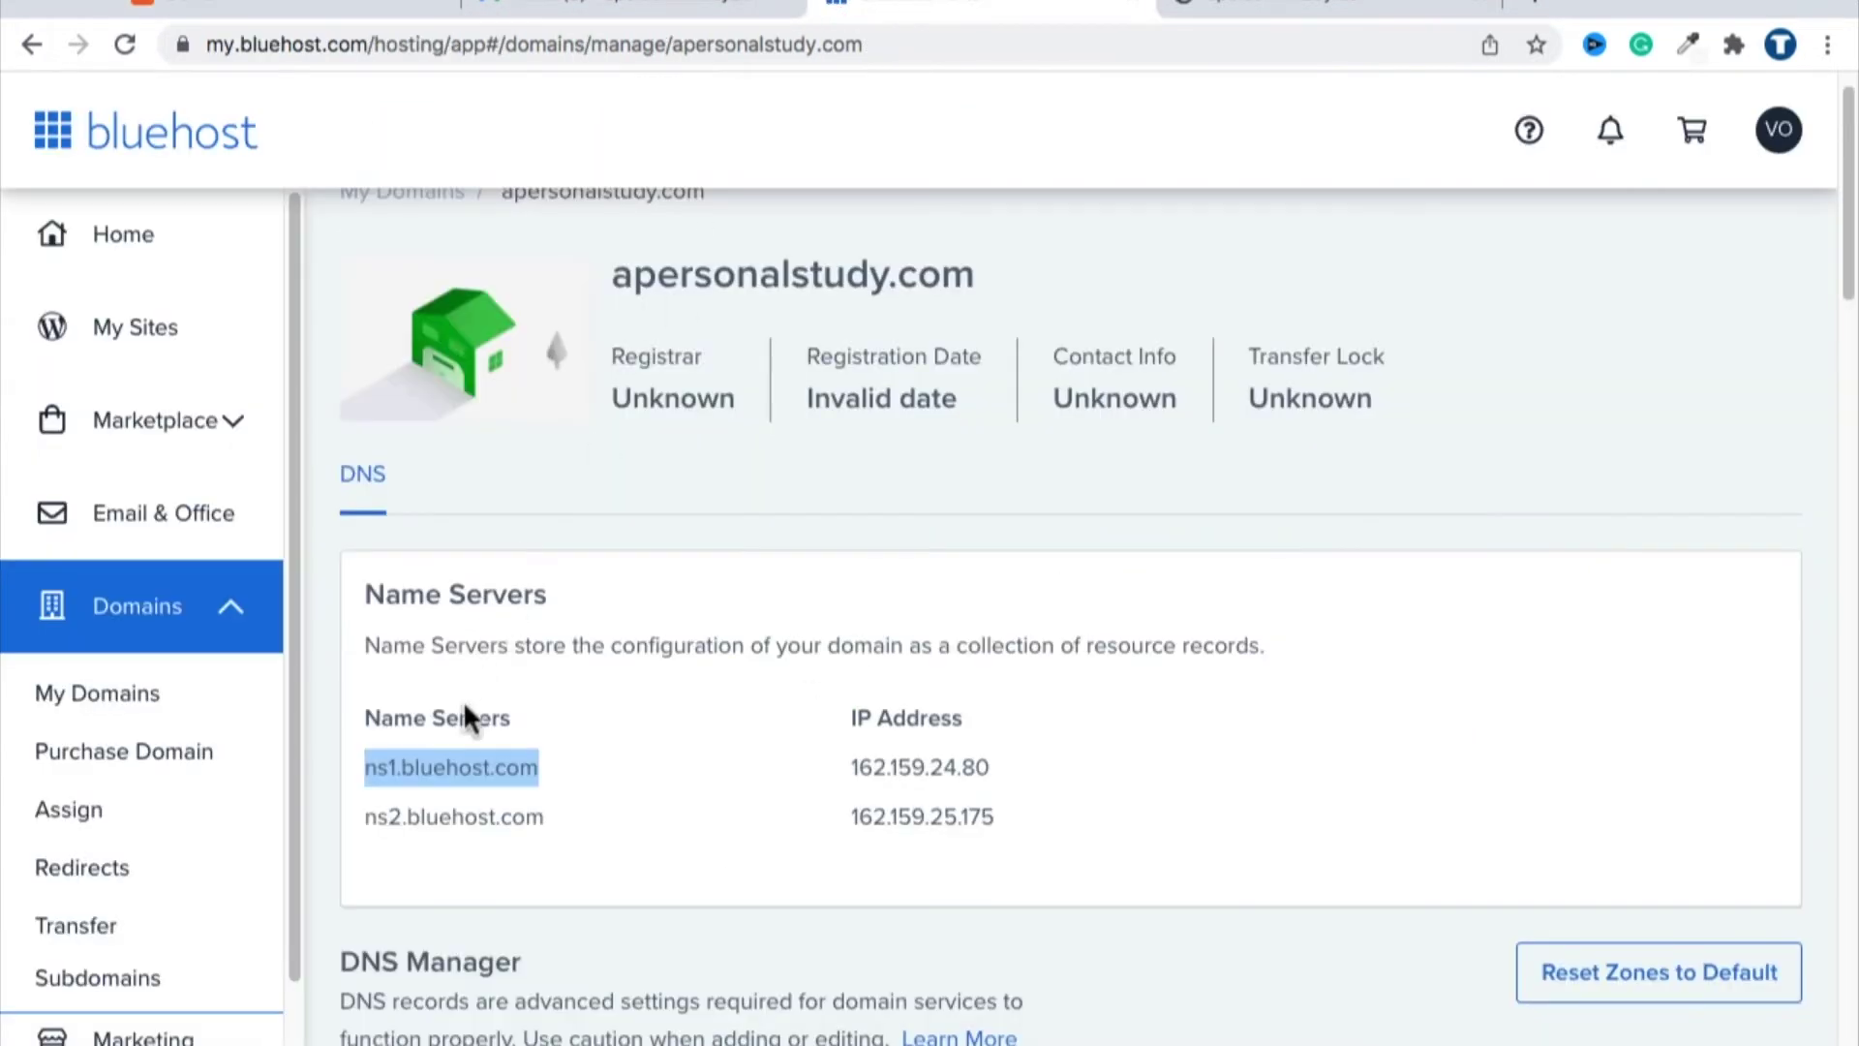
triple_click(444, 813)
right_click(443, 814)
click(490, 801)
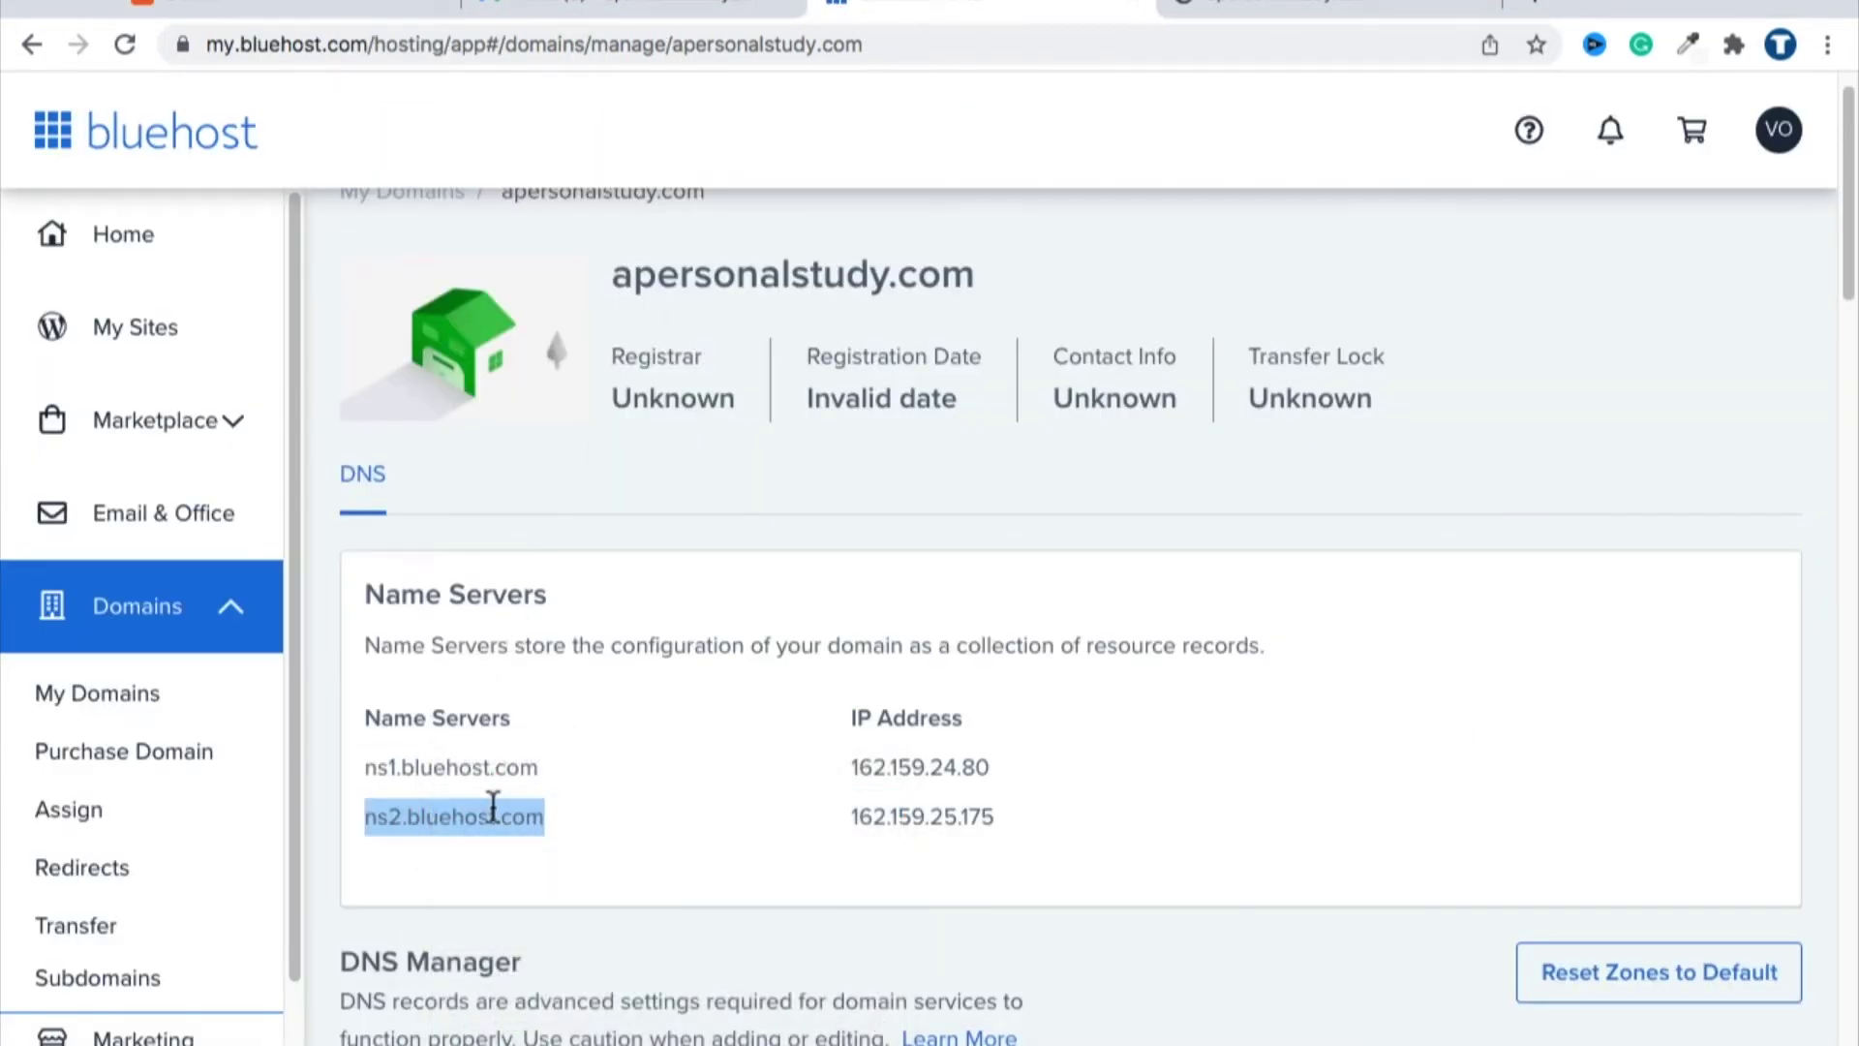
click(213, 8)
click(790, 823)
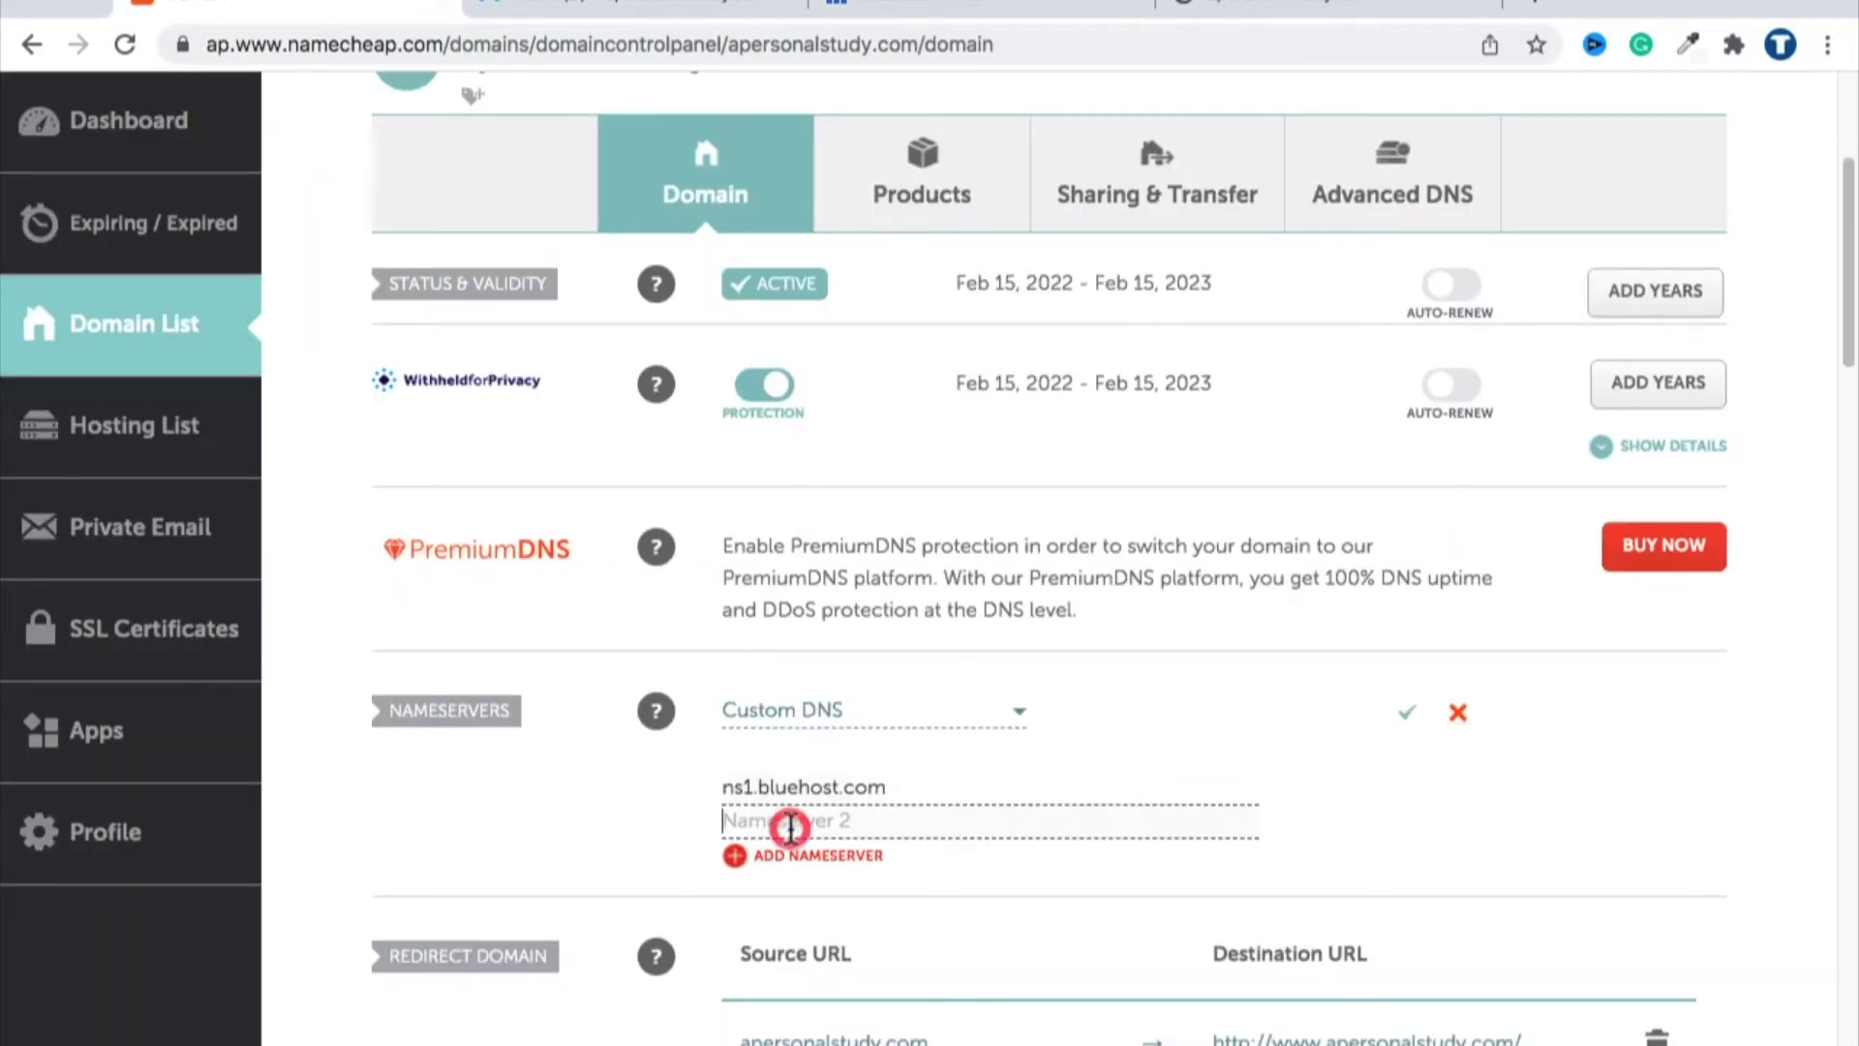
right_click(790, 825)
click(805, 868)
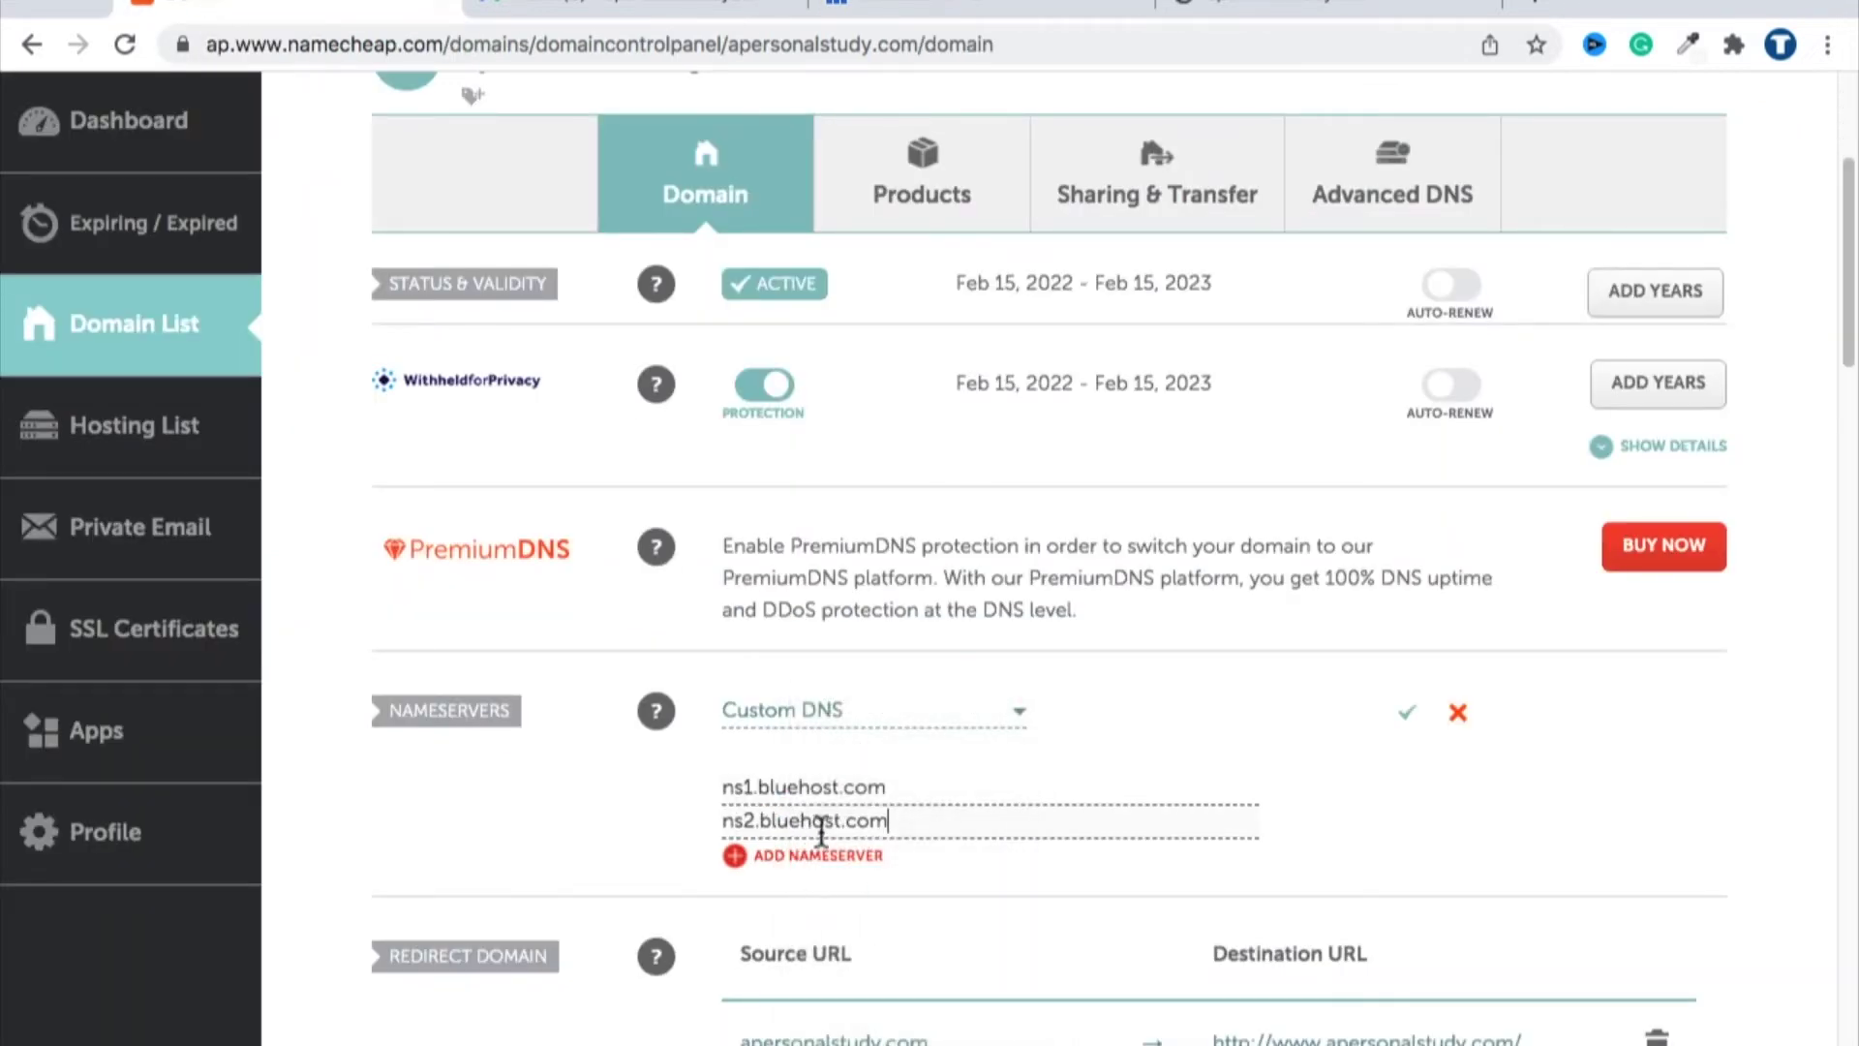
click(1404, 718)
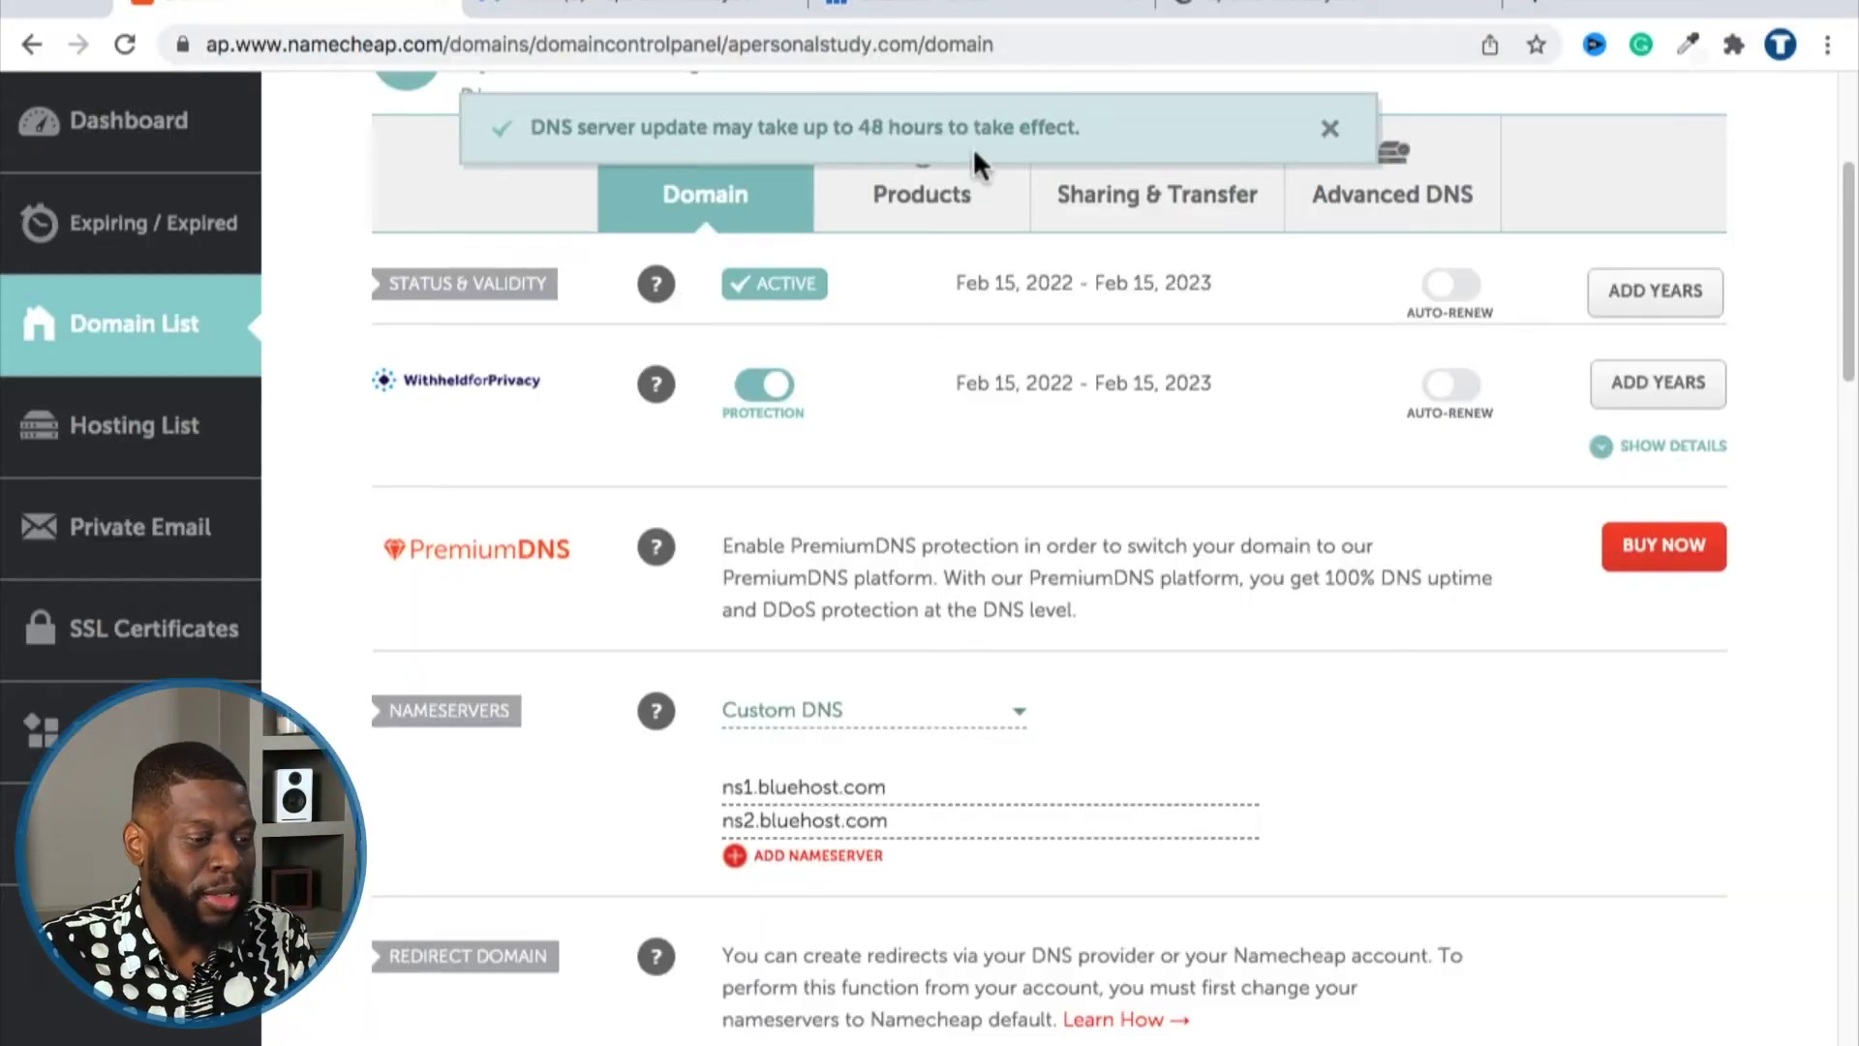
Highlight the notice that the DNS server update may take up to 48 hours.
drag(528, 132, 1074, 125)
Return to Bluehost's apersonalstudy.com page with ns1/ns2.bluehost.com, then bring up the whiteboard app to explain.
click(973, 7)
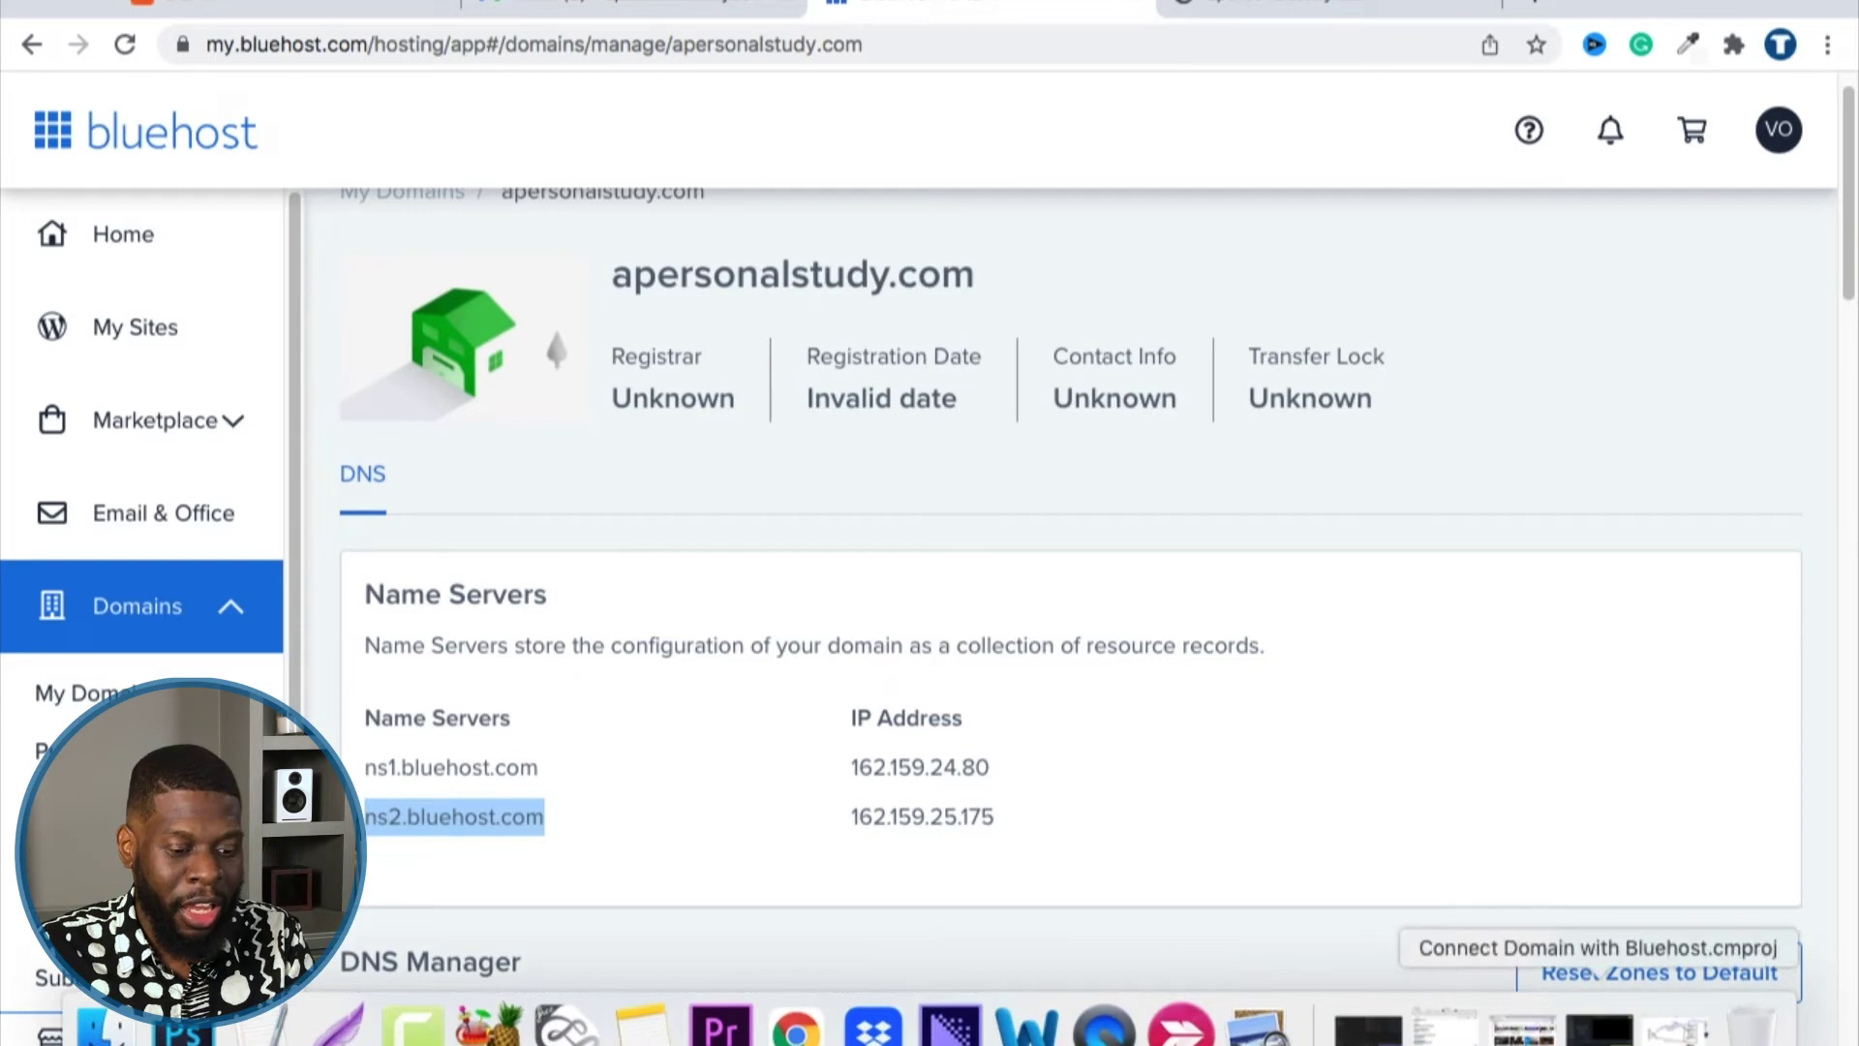
click(1674, 1028)
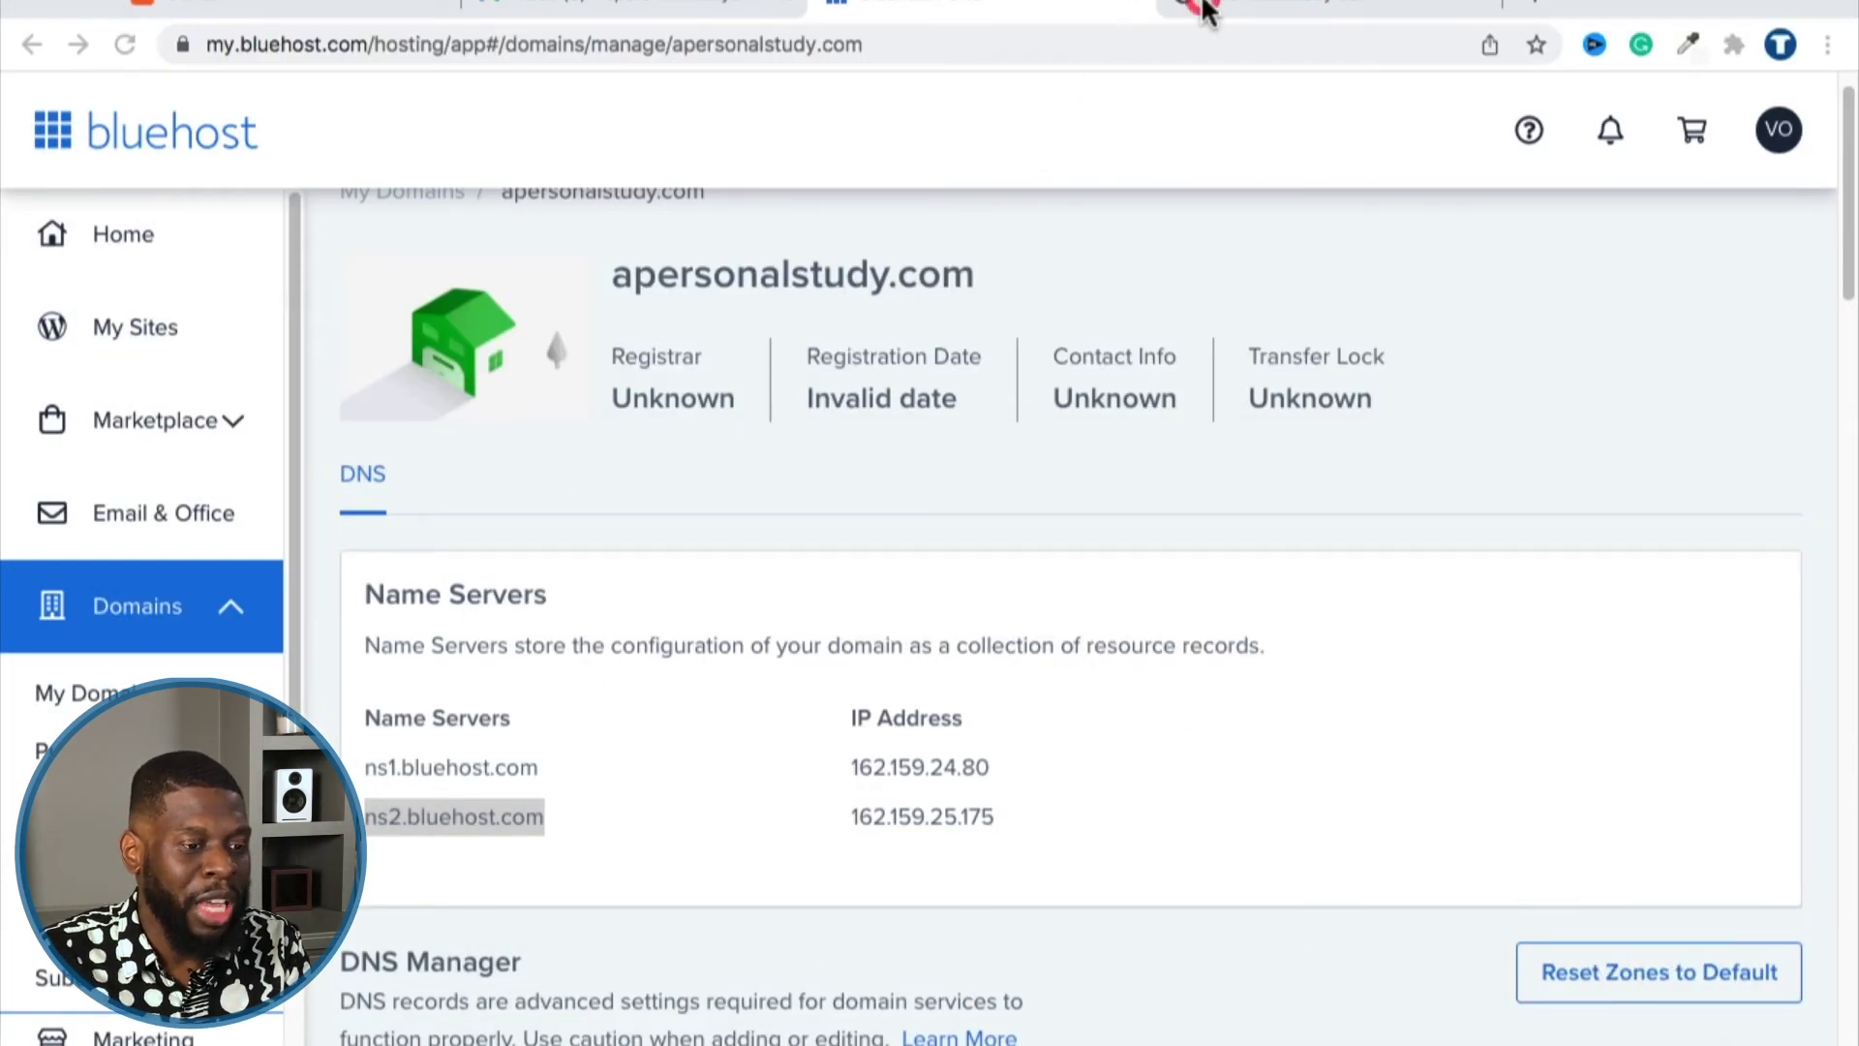
Reload apersonalstudy.com to check whether Bluehost's 'A New WordPress Site, Coming Soon!' page has replaced Namecheap's parking page.
click(1205, 11)
click(580, 47)
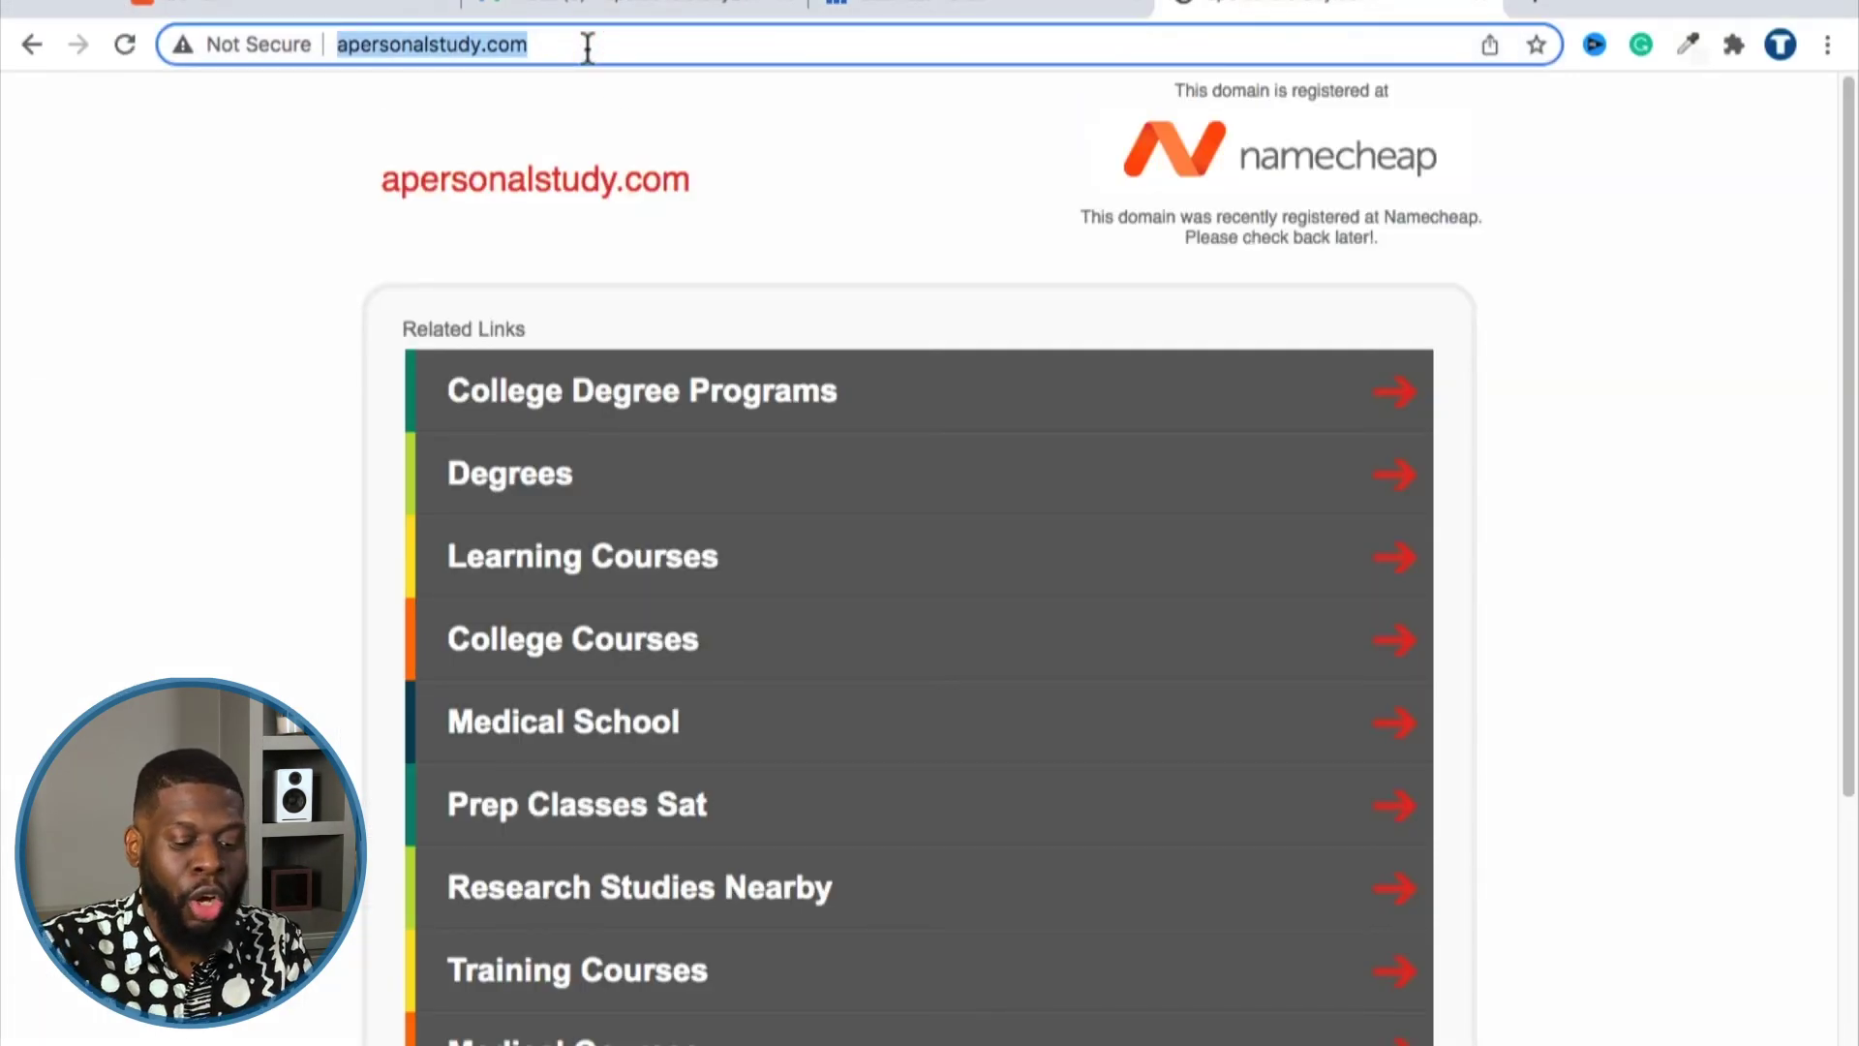
key(Return)
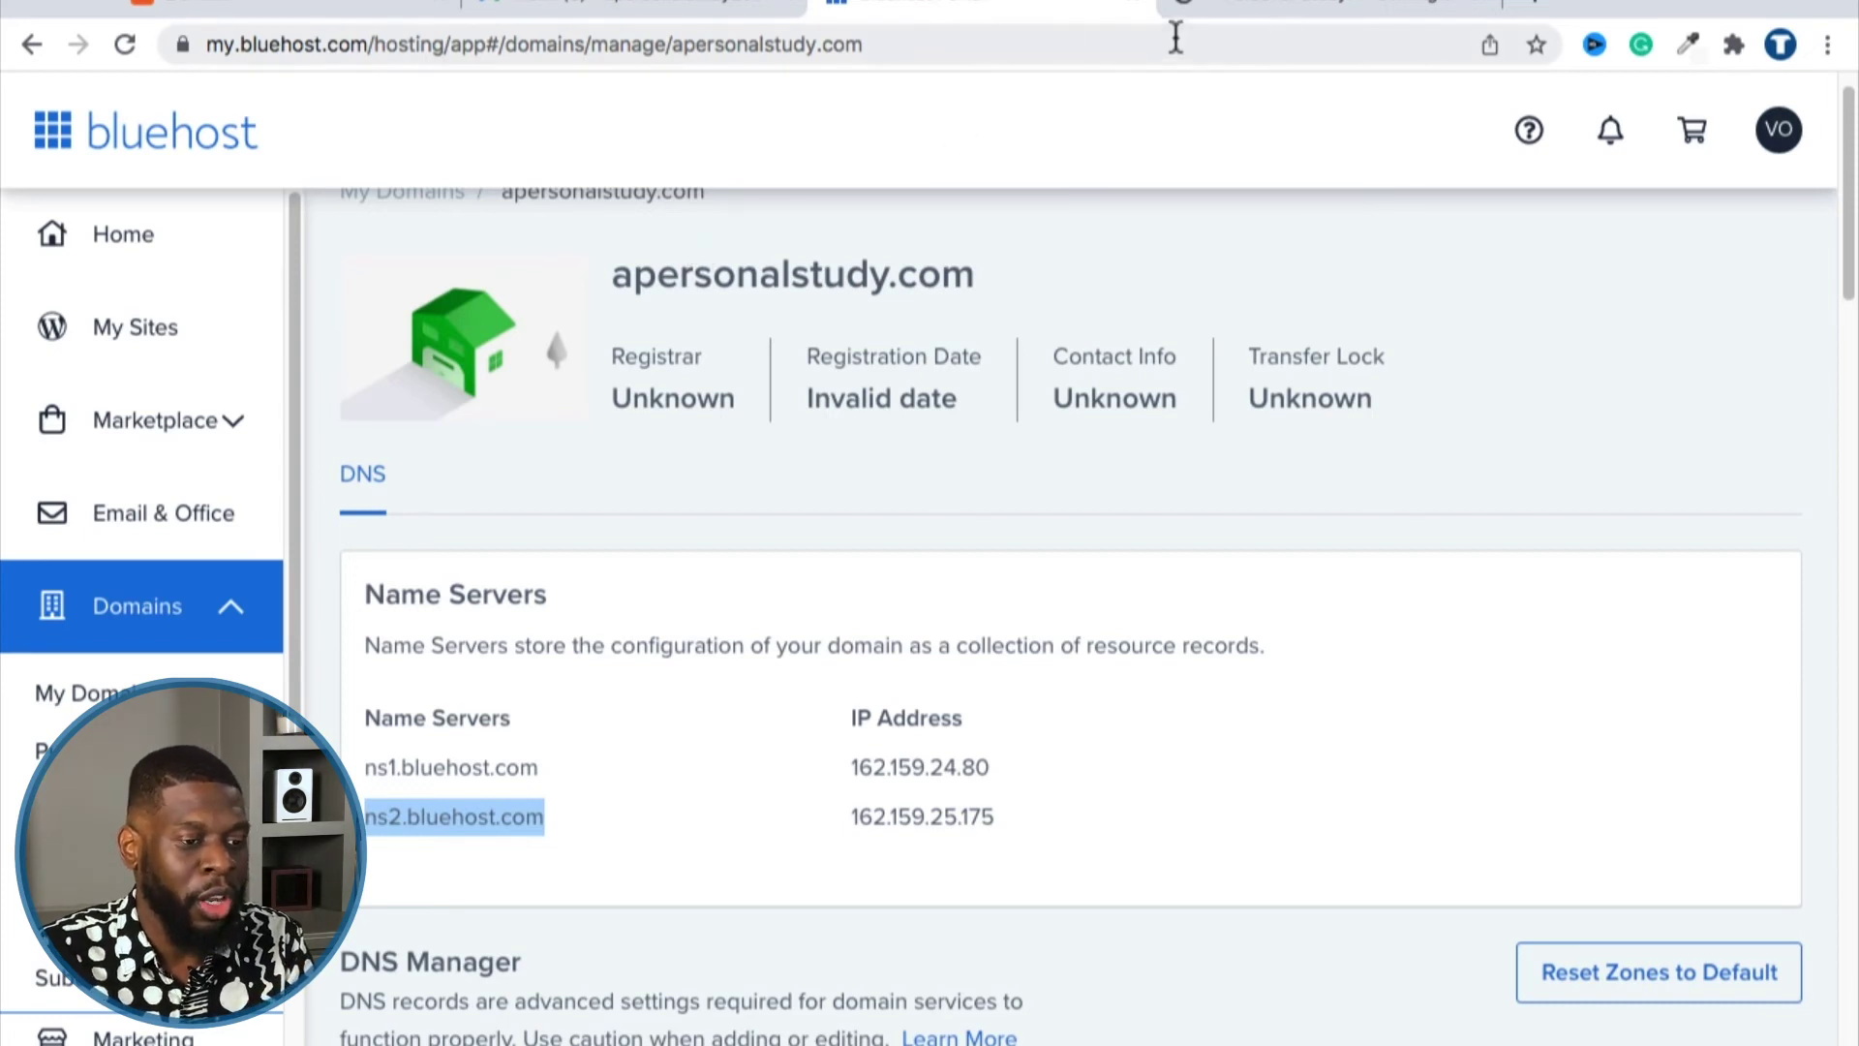
click(1259, 10)
click(884, 9)
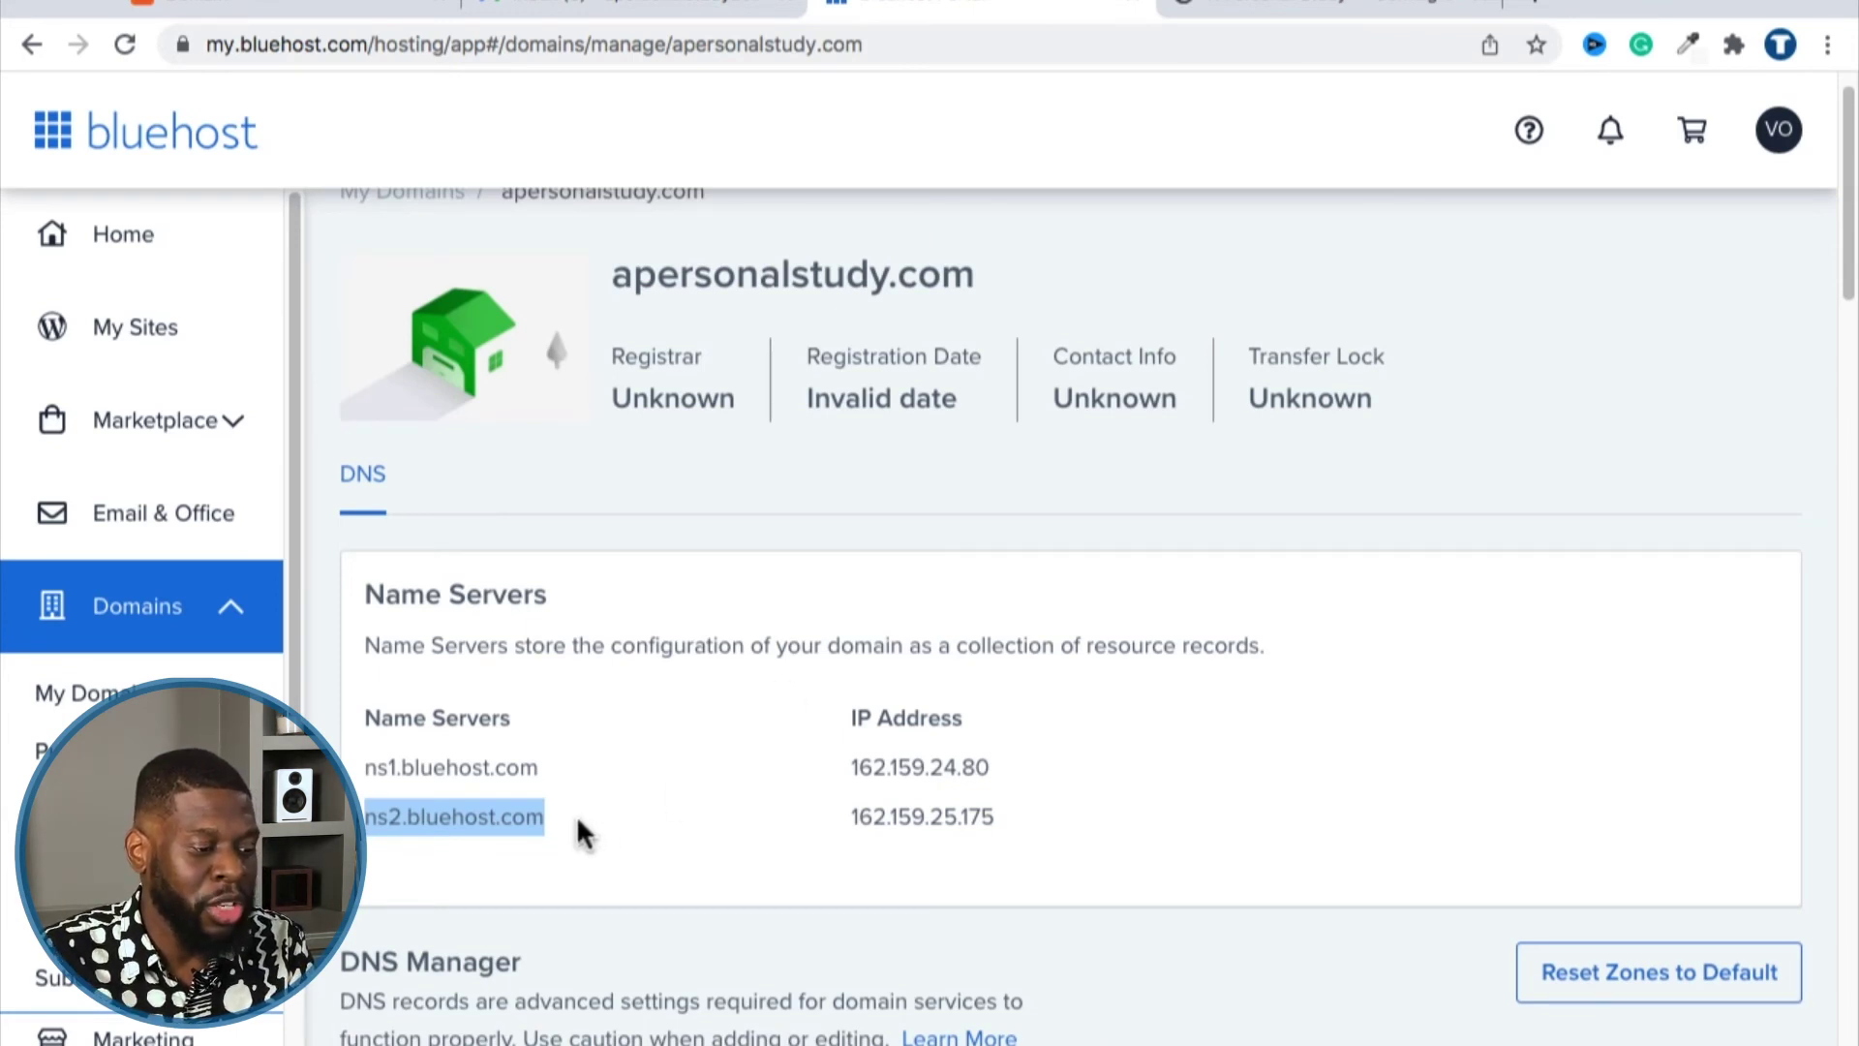
click(547, 821)
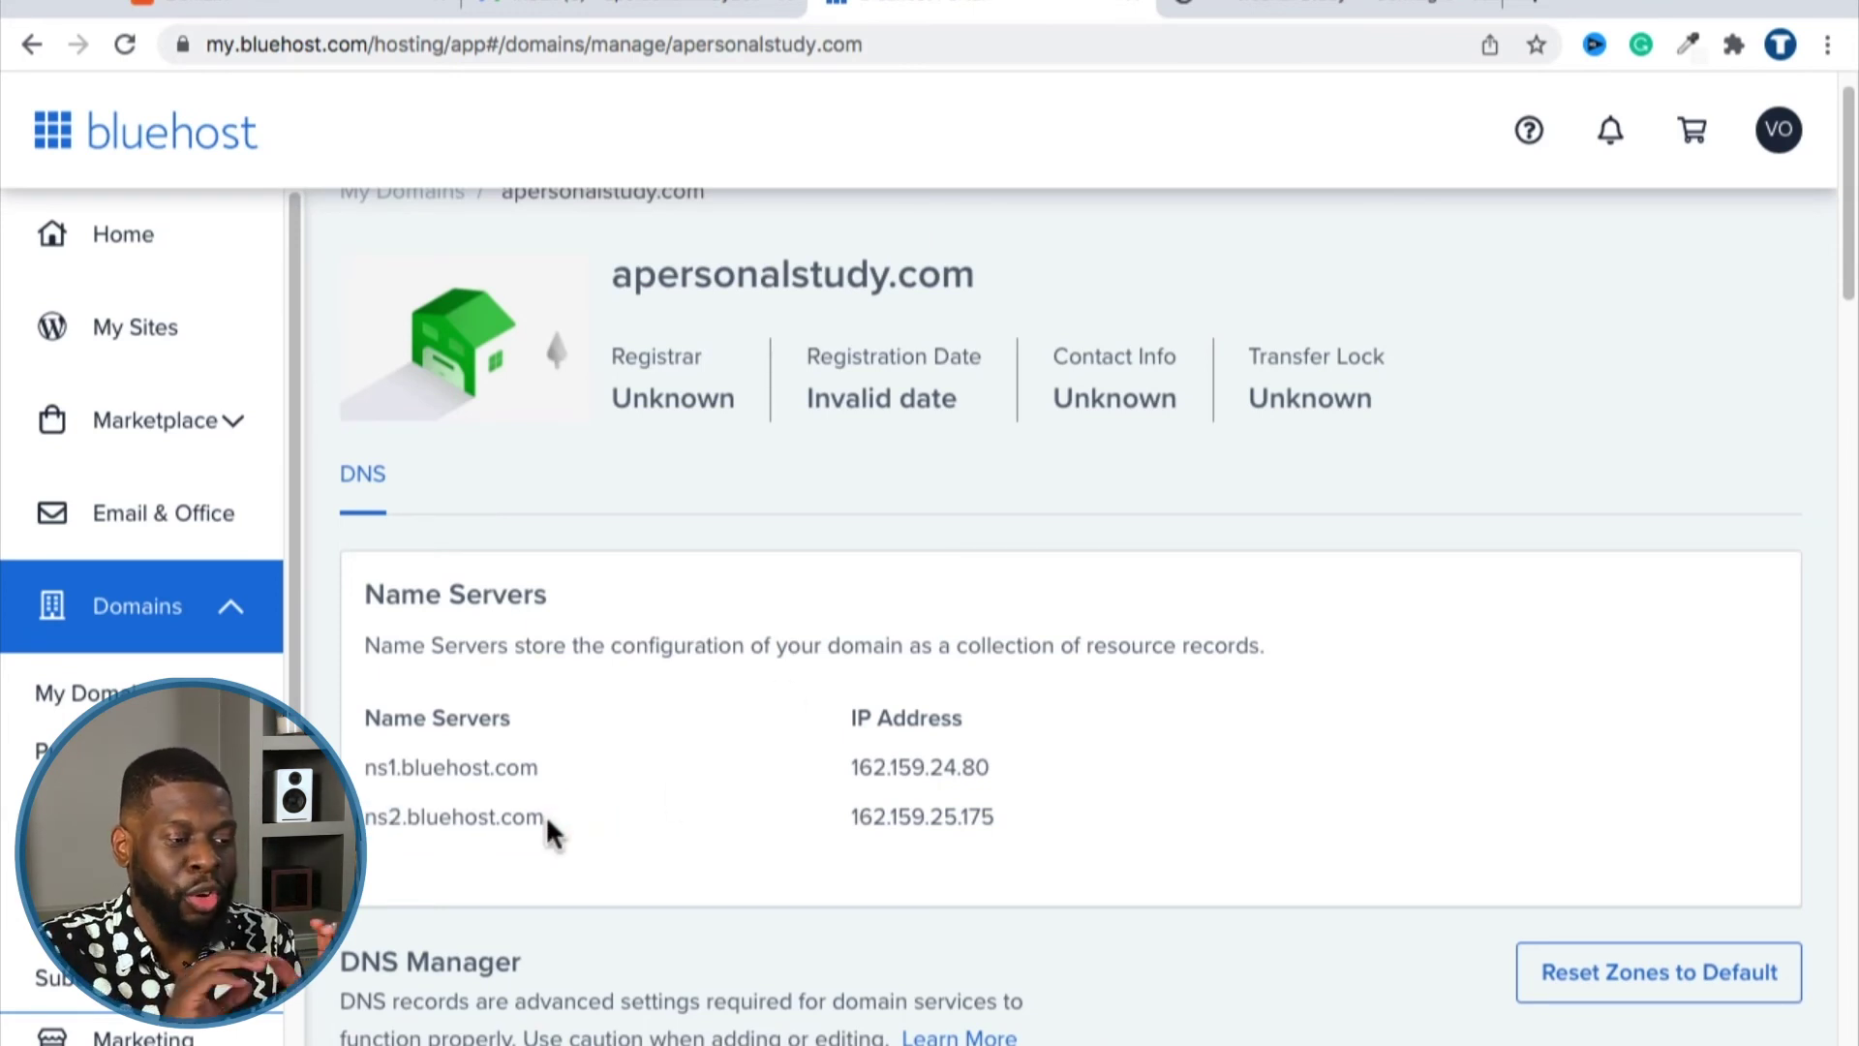